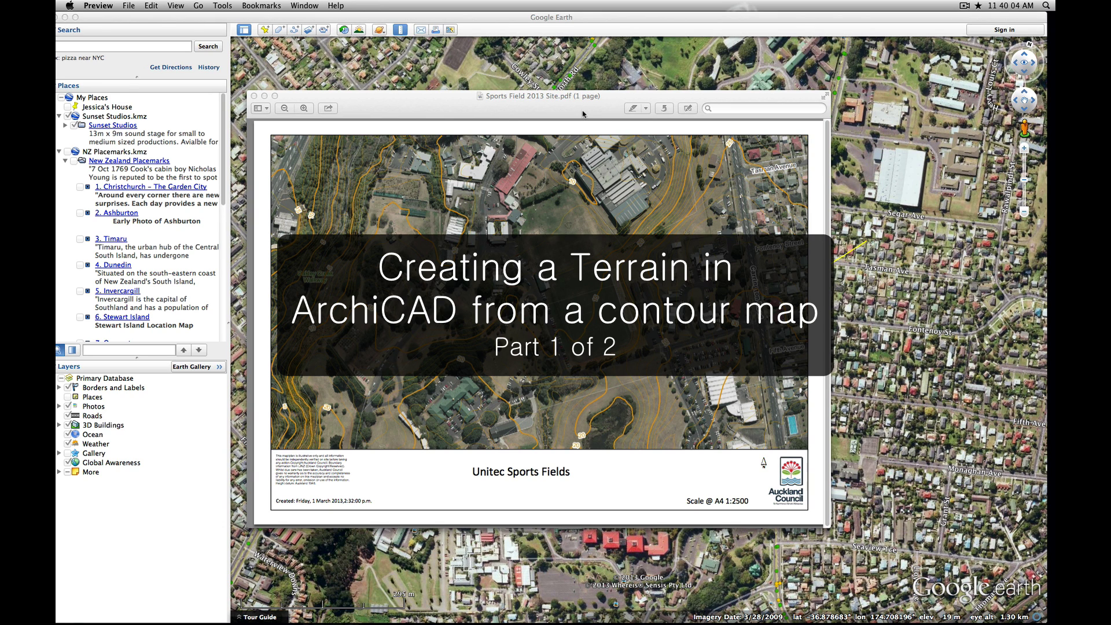
# Review the Sports Field 2013 Site.pdf contour map in Preview, then switch to ArchiCAD
pyautogui.moveTo(582, 96); pyautogui.dragTo(584, 99)
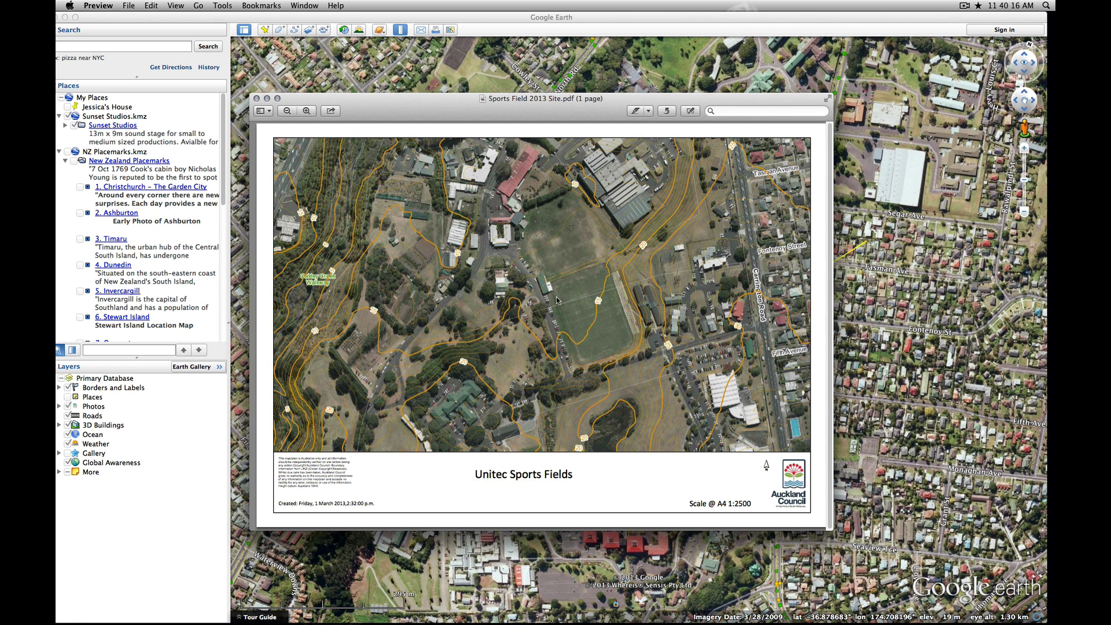
pyautogui.press('super')
pyautogui.press('super+Tab')
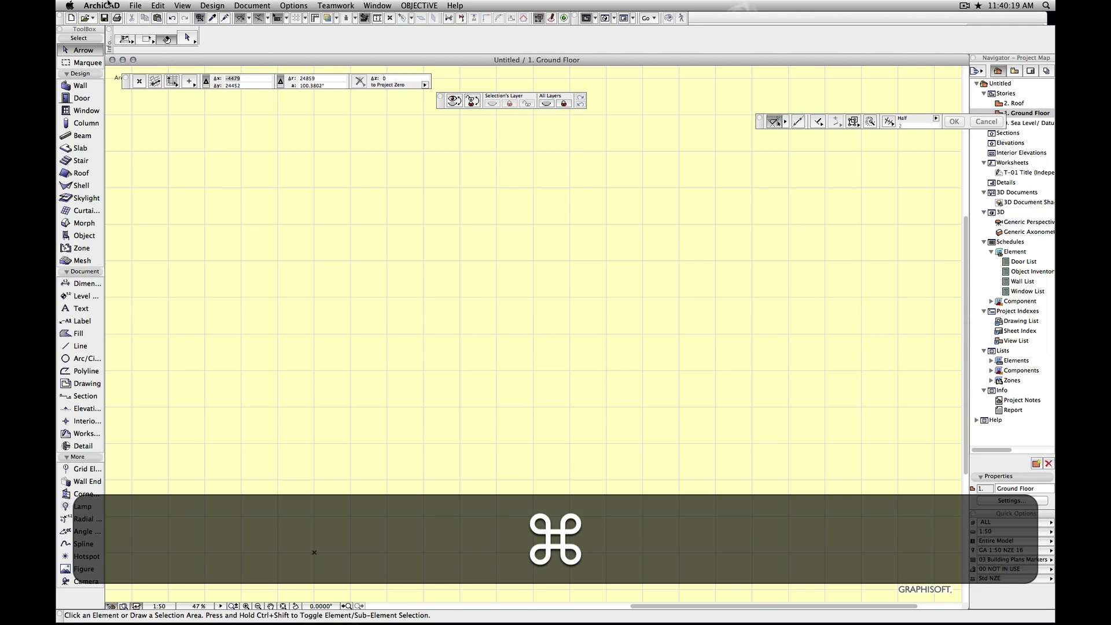
# Place Sports Field 2013 Site.pdf as an external drawing anchored mid-plan on the Ground Floor
pyautogui.click(136, 5)
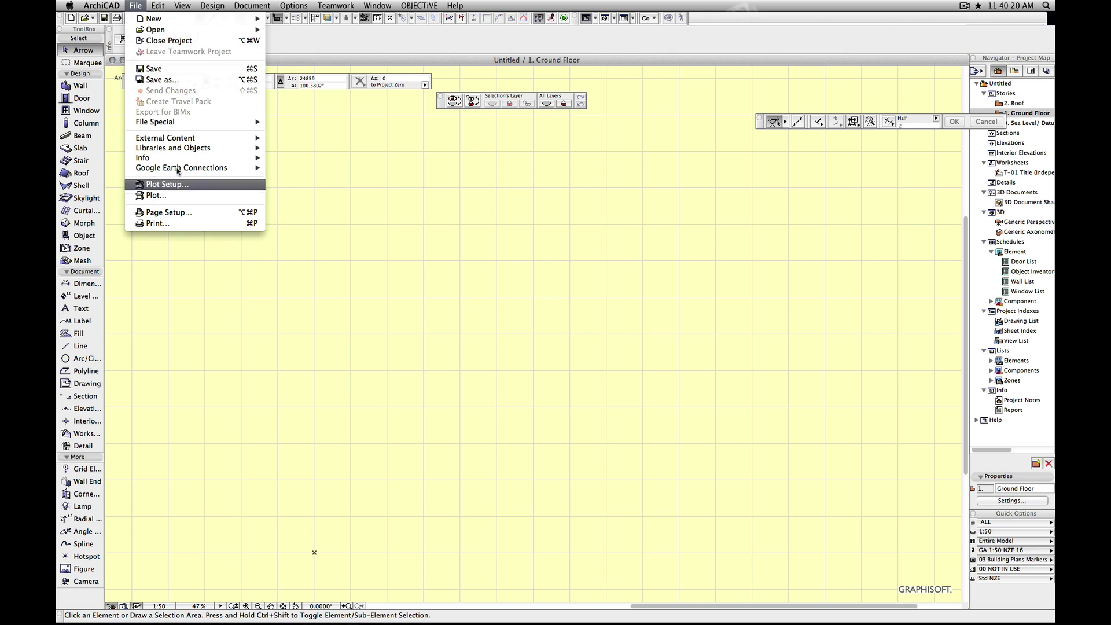
pyautogui.moveTo(182, 141)
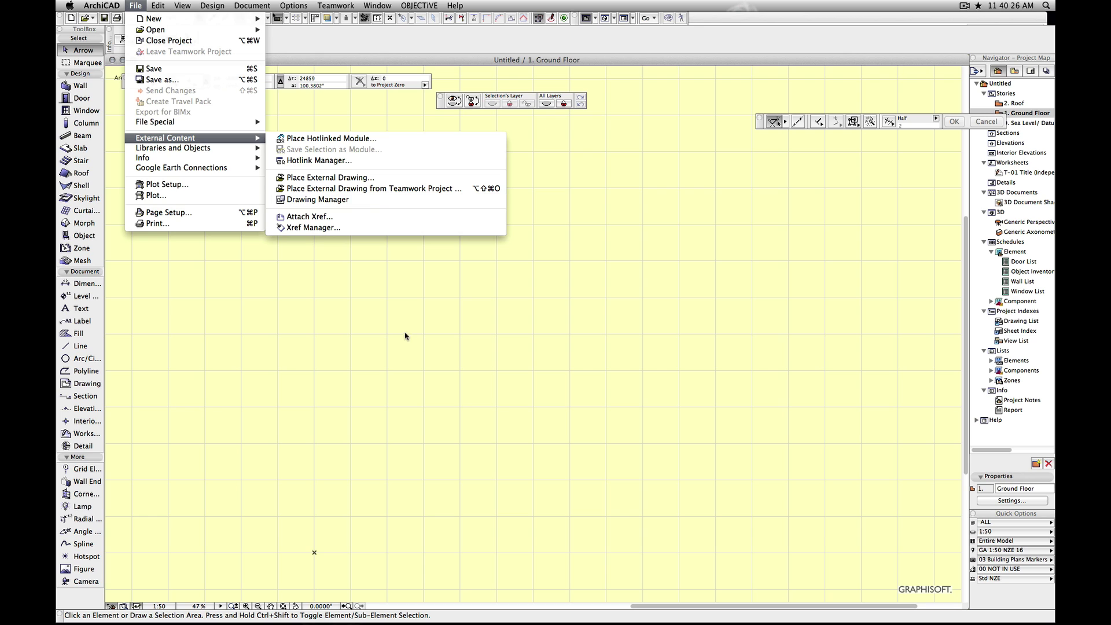
pyautogui.click(357, 181)
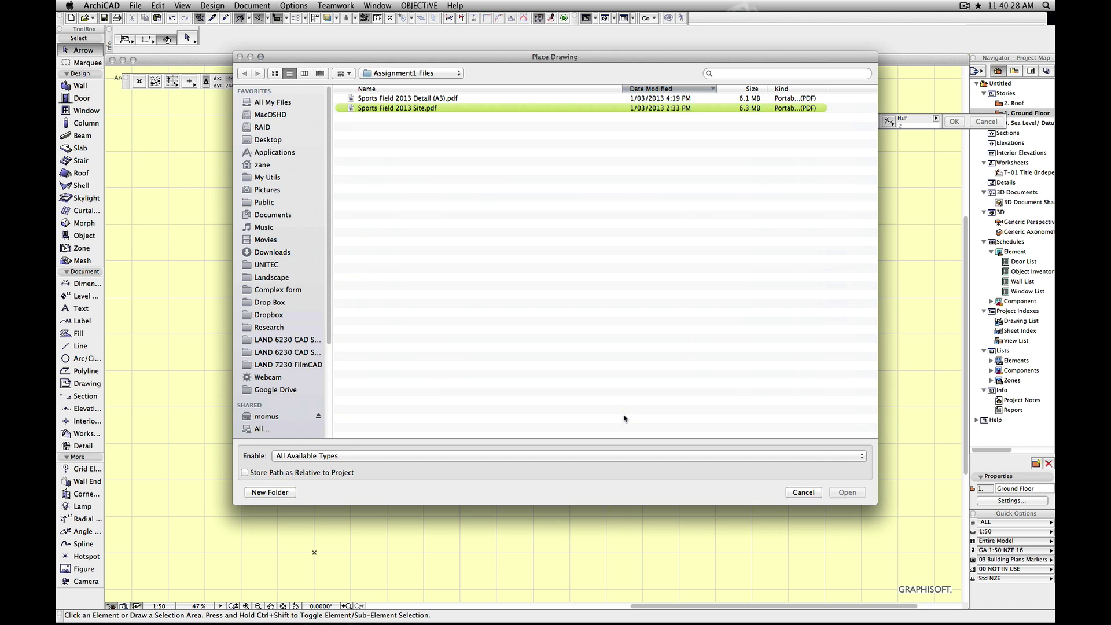
pyautogui.click(436, 109)
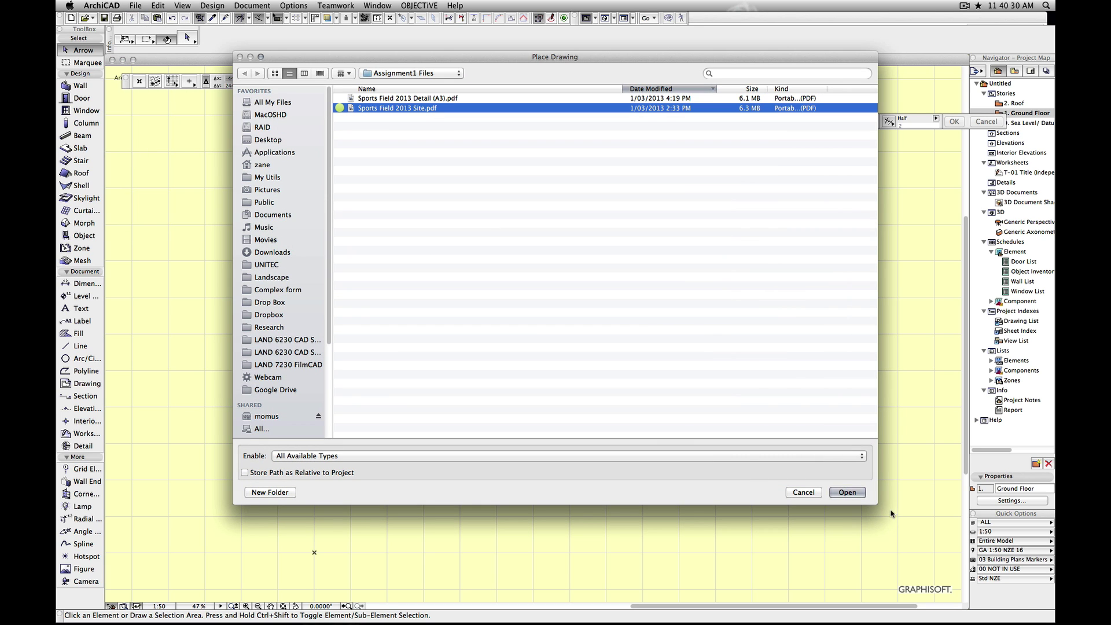
pyautogui.click(857, 493)
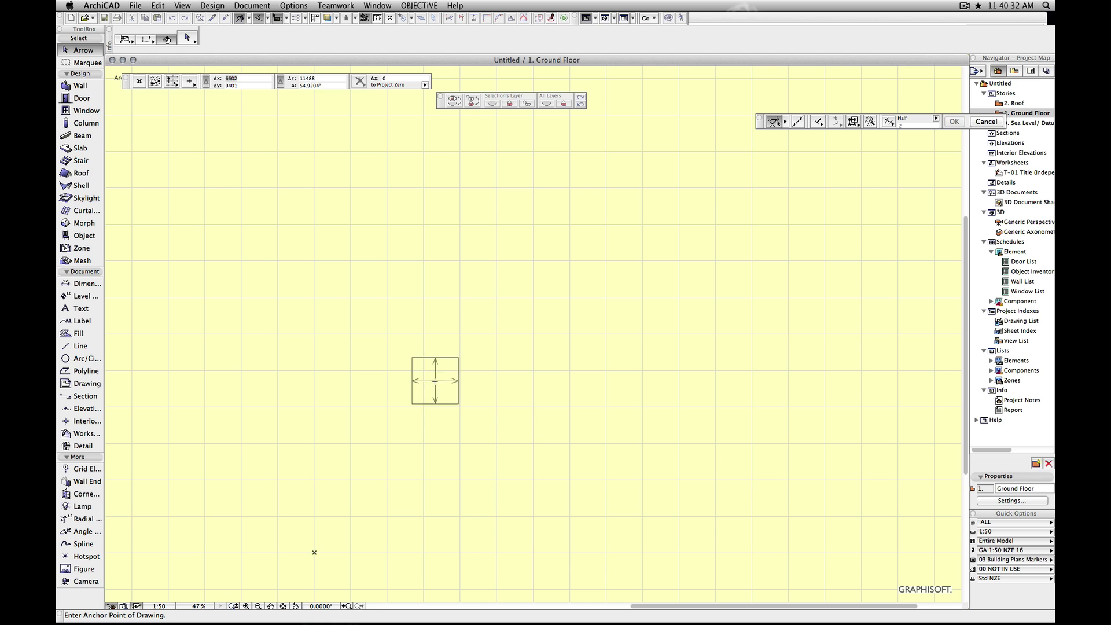
pyautogui.click(437, 380)
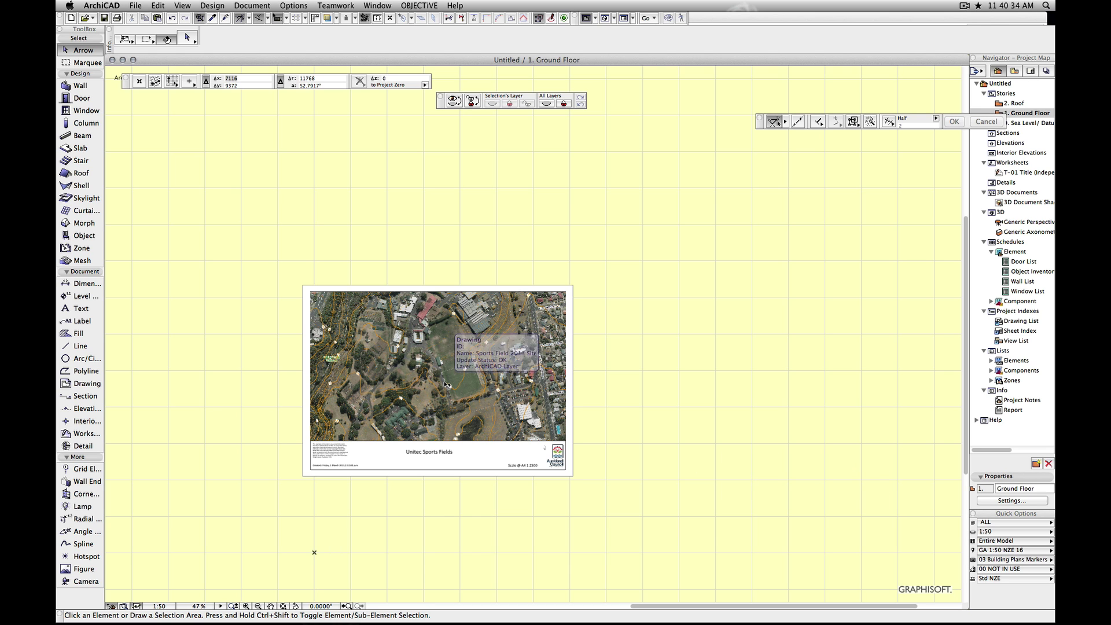
# Shift the placed site drawing down and to the right, then zoom in on it
pyautogui.moveTo(363, 439); pyautogui.dragTo(388, 496)
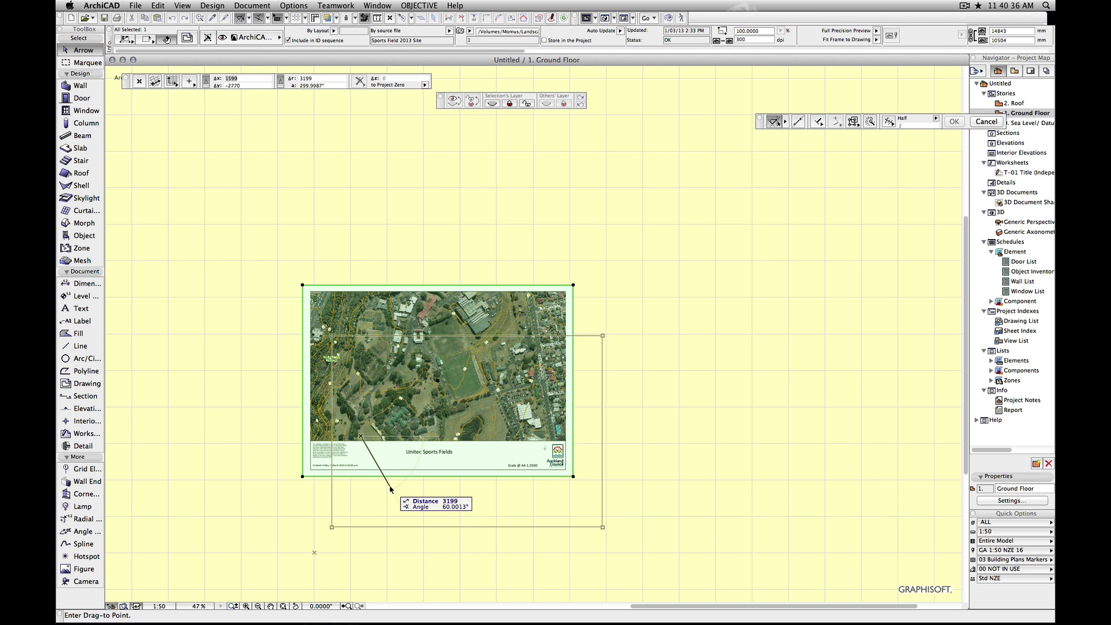
pyautogui.click(703, 449)
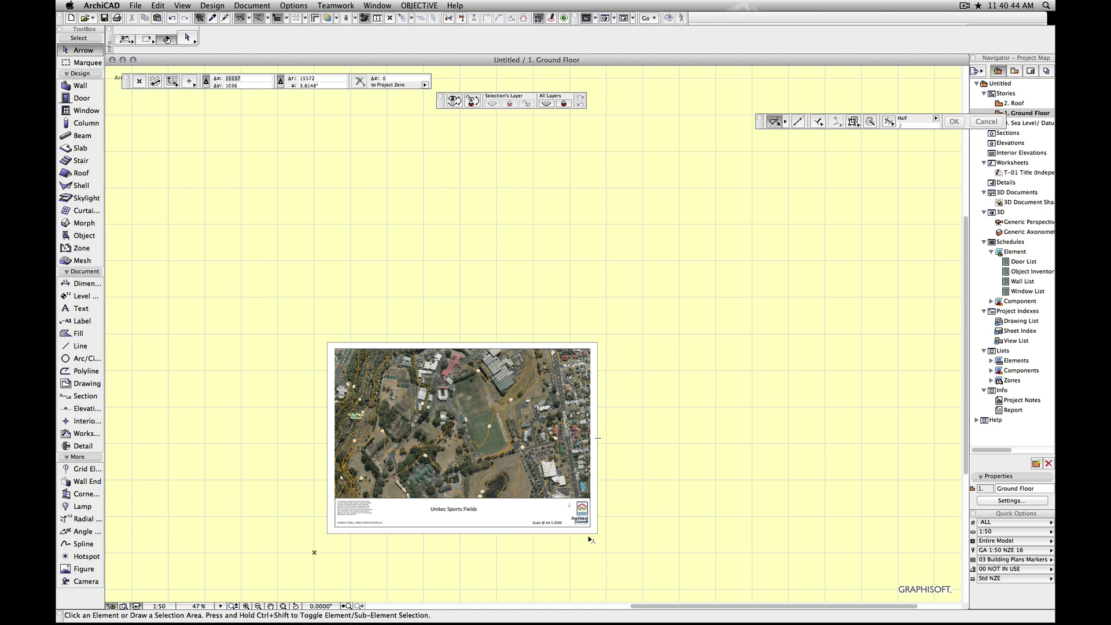
pyautogui.click(512, 534)
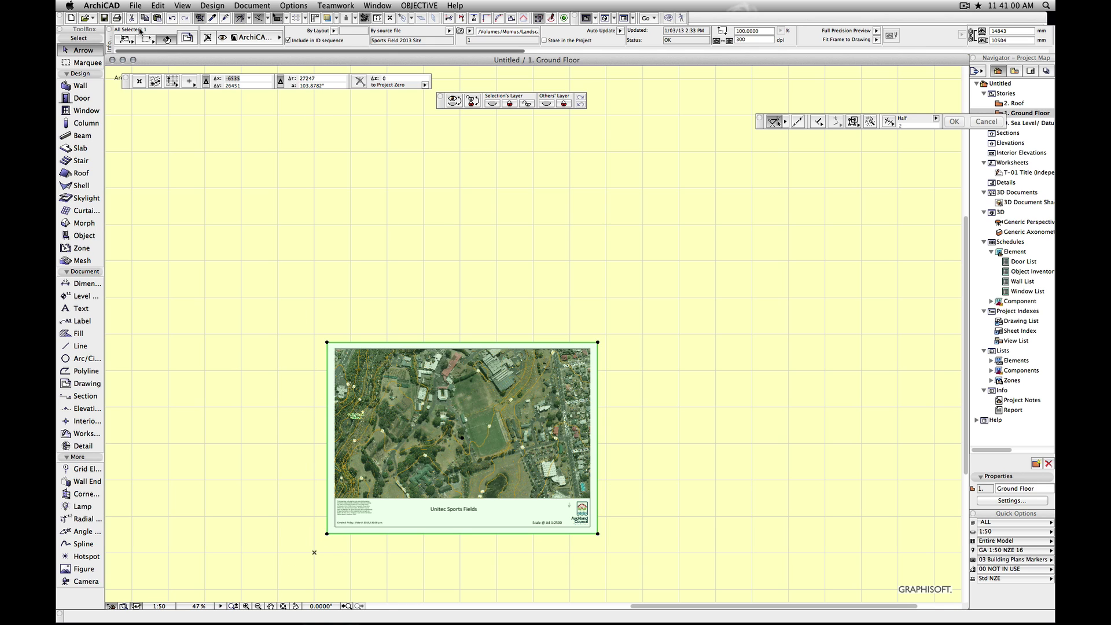
pyautogui.click(137, 5)
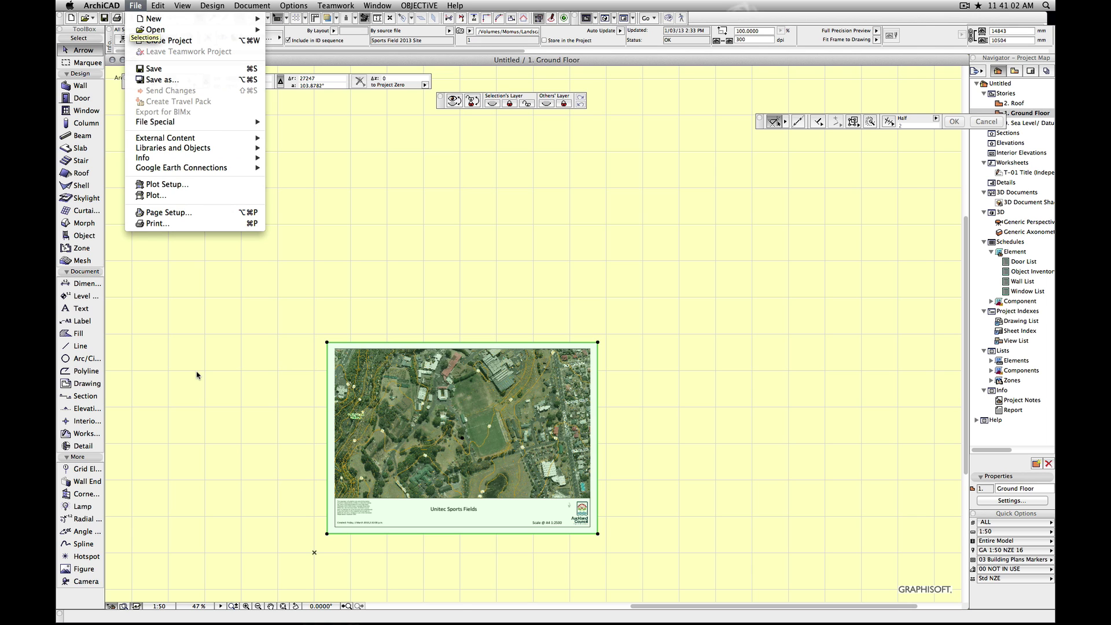
pyautogui.click(411, 476)
pyautogui.scroll(5, 408, 471)
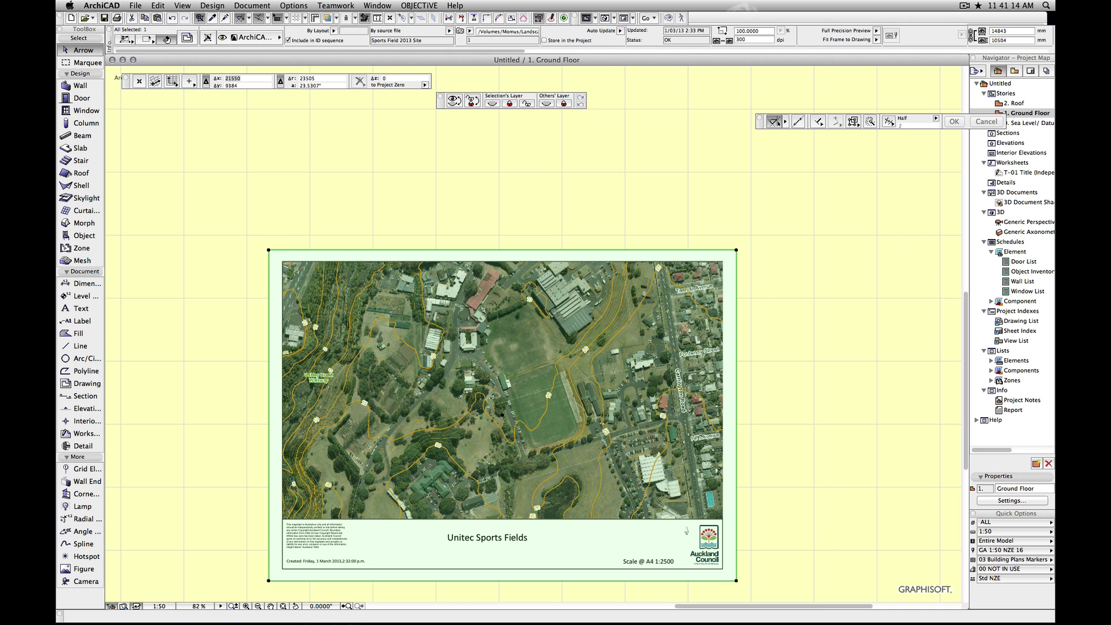
# Close the stray browser window and bring Google Earth to the front
pyautogui.press('super+Tab')
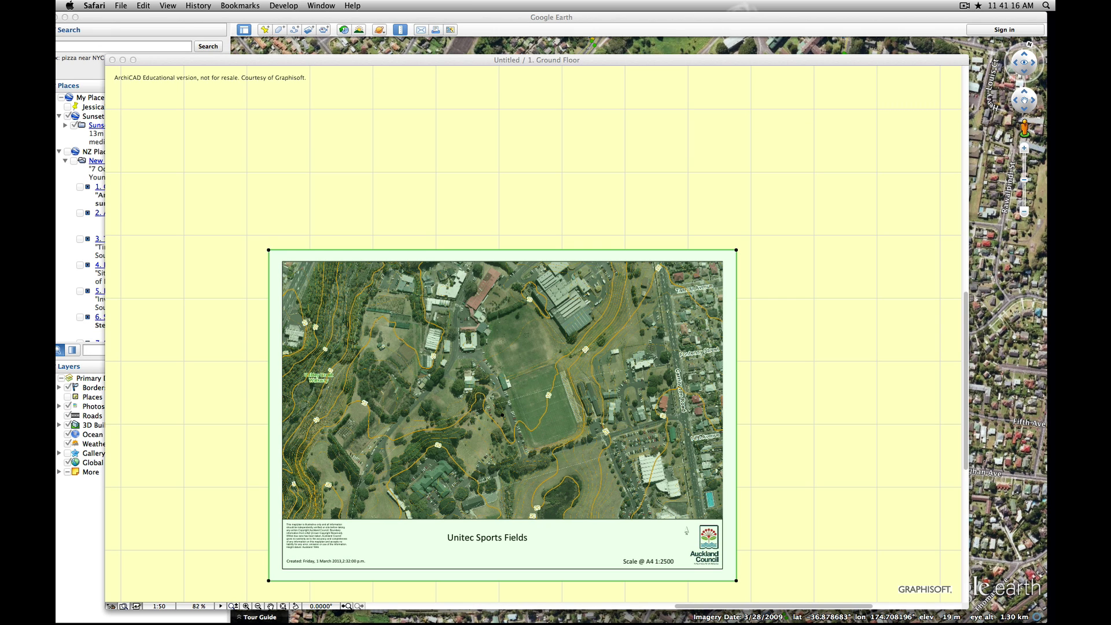
pyautogui.moveTo(540, 144)
pyautogui.mouseDown()
pyautogui.moveTo(530, 143)
pyautogui.moveTo(579, 135)
pyautogui.mouseUp()
pyautogui.press('super+w')
pyautogui.press('super')
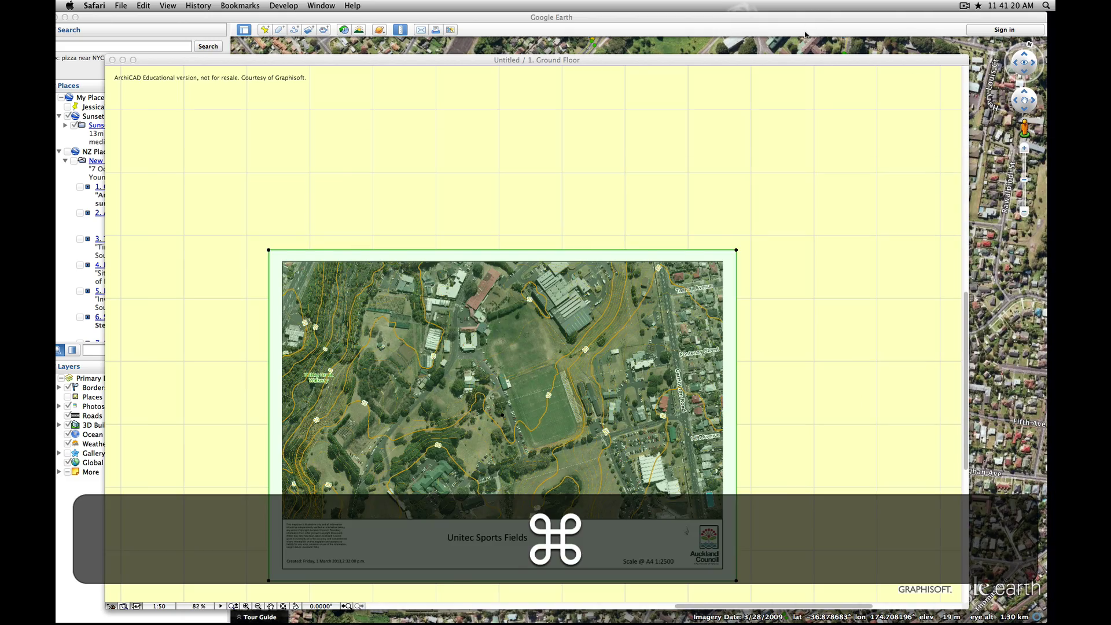
pyautogui.press('super+Tab')
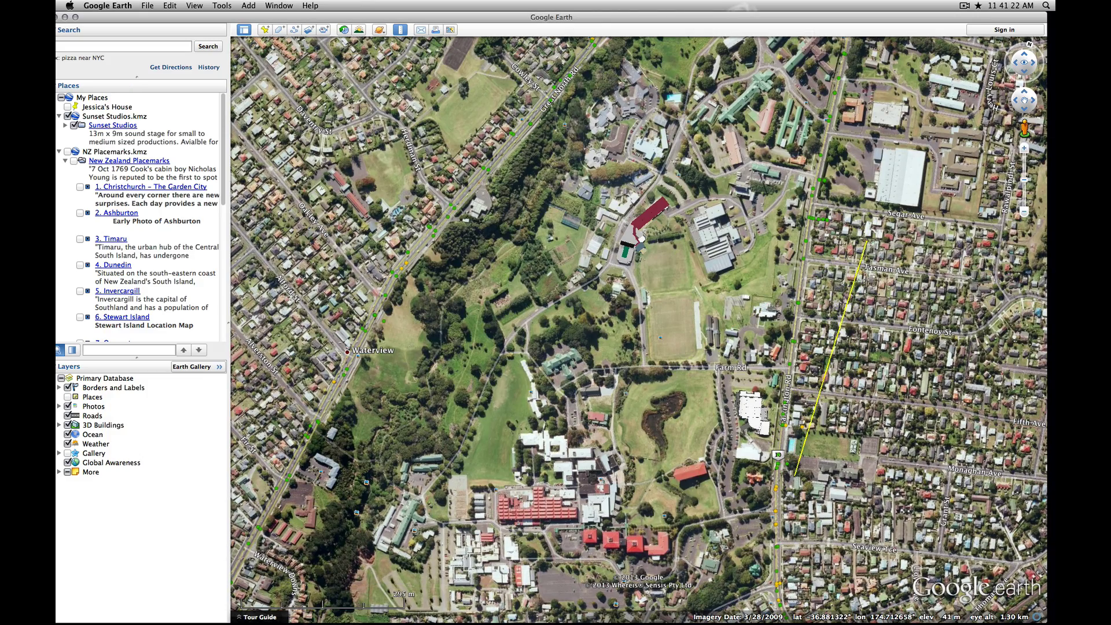
# Zoom, tilt and pan Google Earth onto the Unitec sports fields near Mount Albert
pyautogui.scroll(-3, 586, 500)
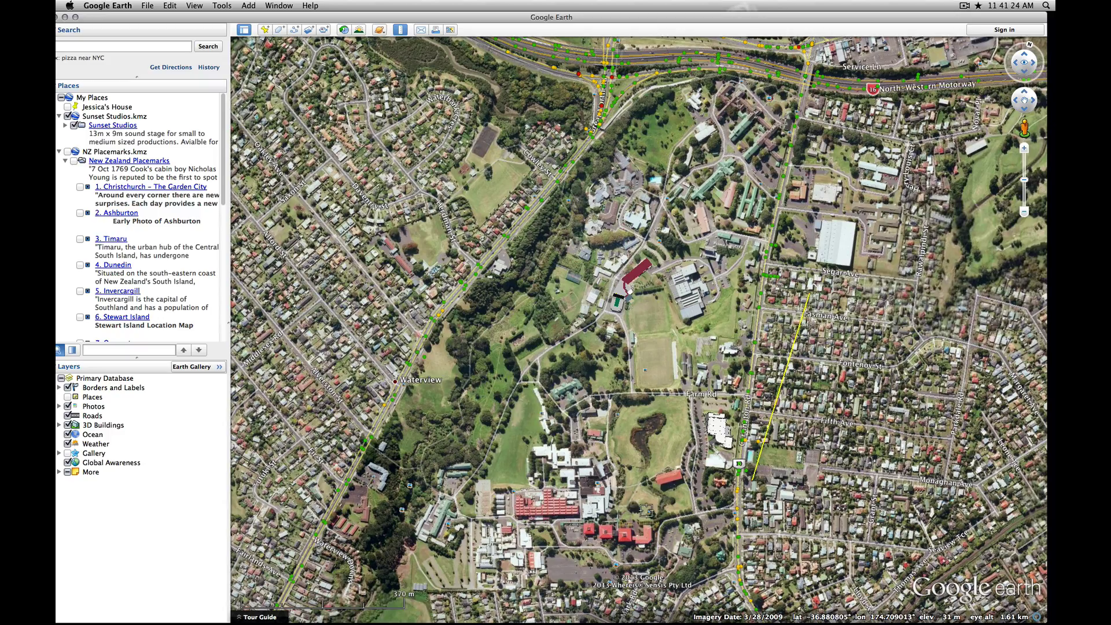
pyautogui.moveTo(651, 510); pyautogui.dragTo(654, 334, button='middle')
pyautogui.press('Down')
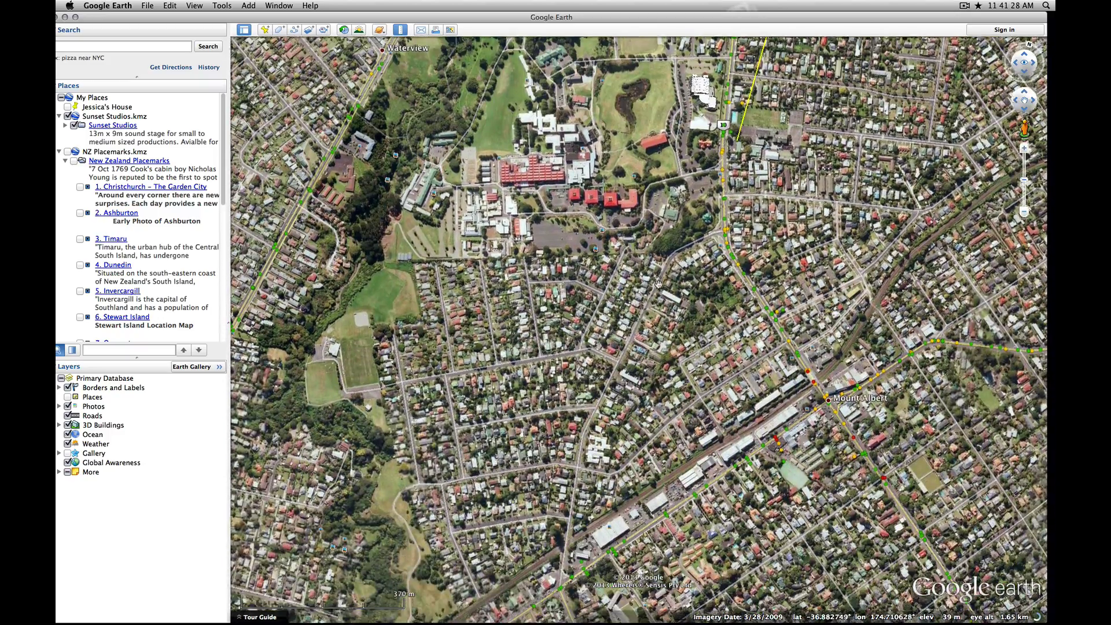
pyautogui.scroll(-5, 658, 283)
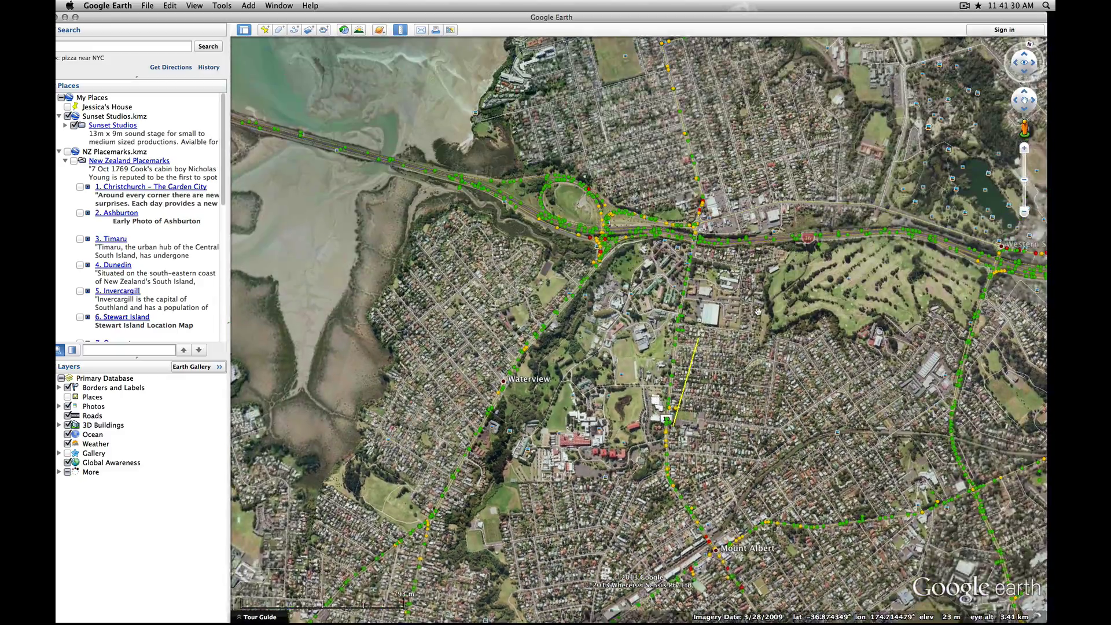
pyautogui.scroll(5, 758, 313)
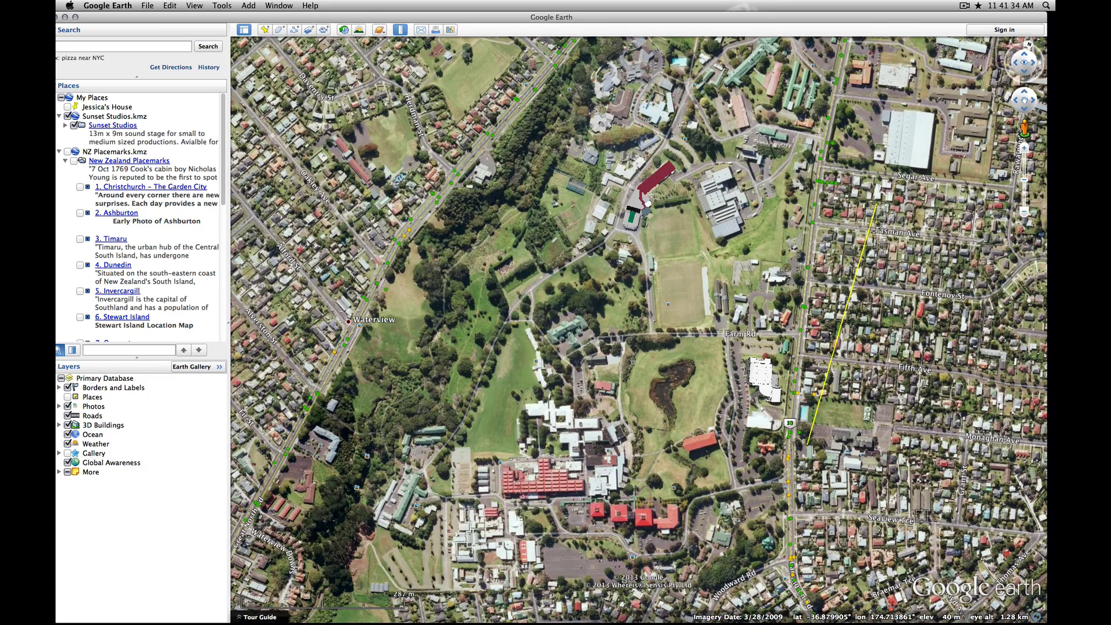
pyautogui.scroll(2, 843, 484)
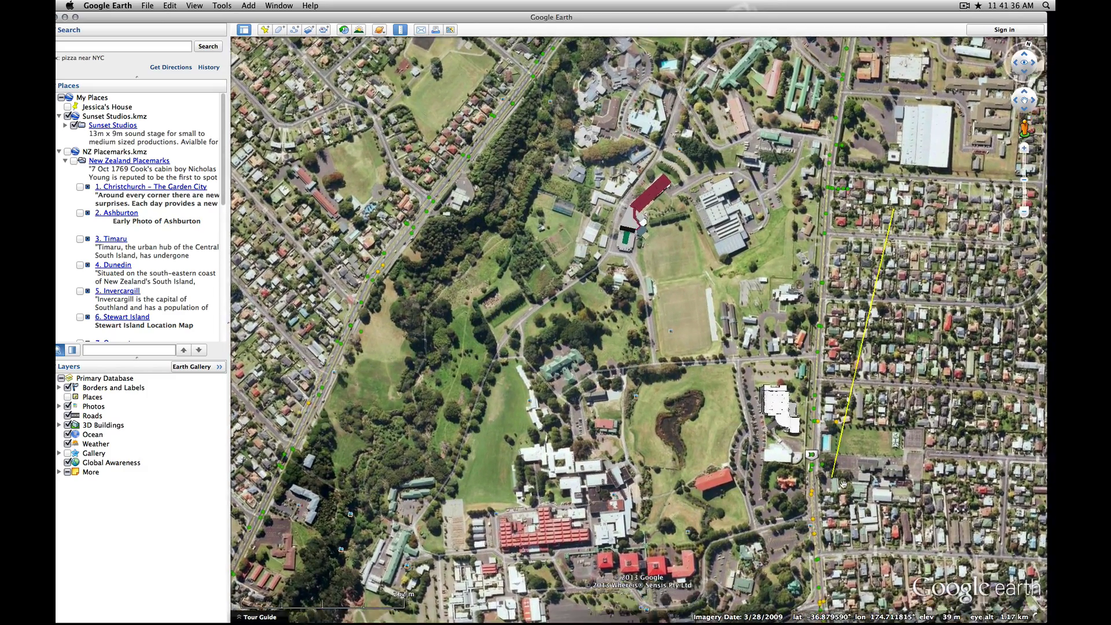
pyautogui.scroll(3, 843, 484)
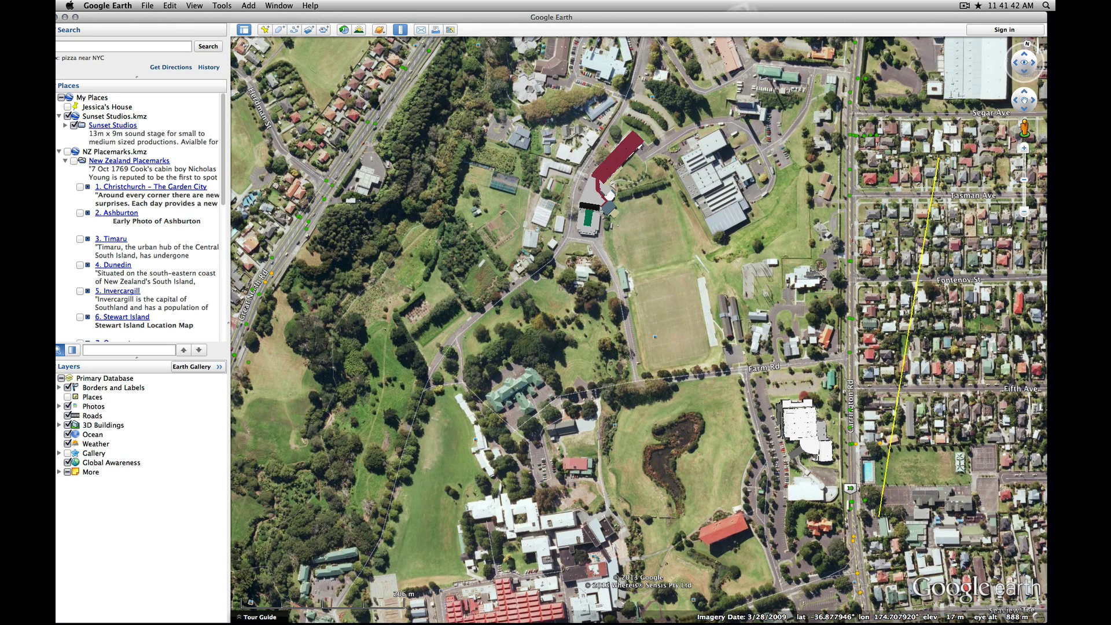
# Use the Ruler to measure from the building by the road to the pool corner: 731.81 m
pyautogui.press('super+alt+r')
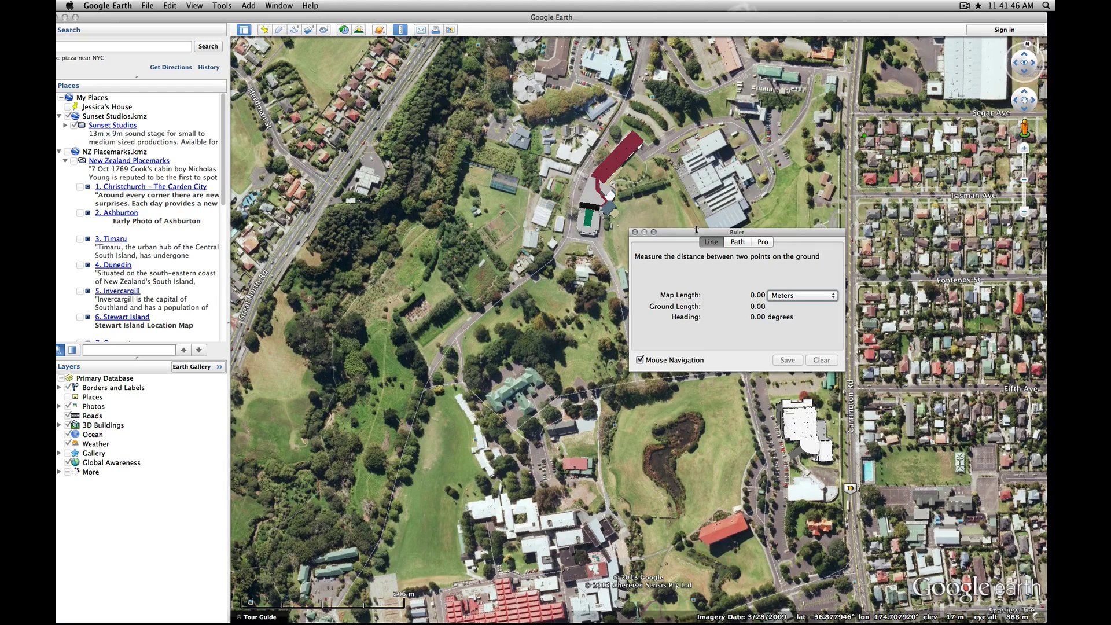
pyautogui.moveTo(696, 230); pyautogui.dragTo(754, 181)
pyautogui.scroll(5, 488, 223)
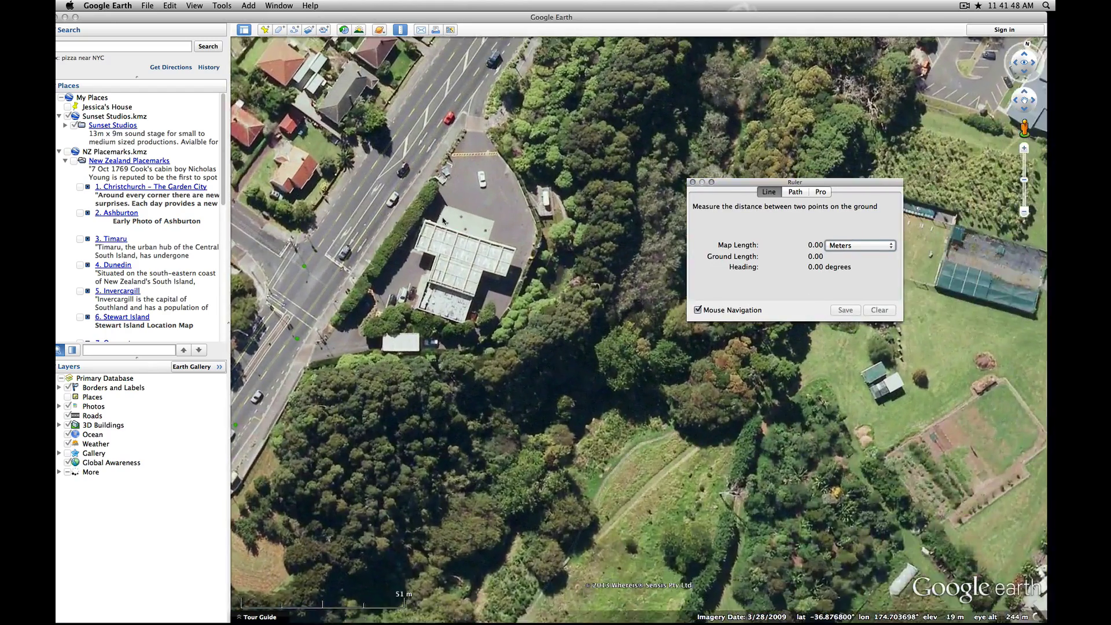
pyautogui.scroll(5, 446, 219)
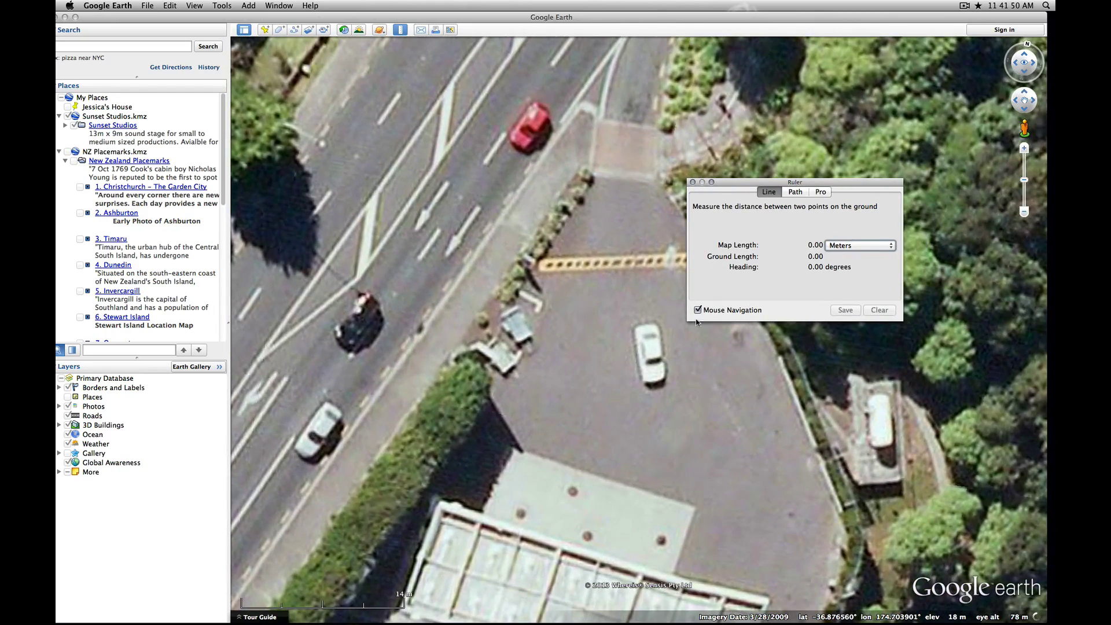
pyautogui.click(510, 454)
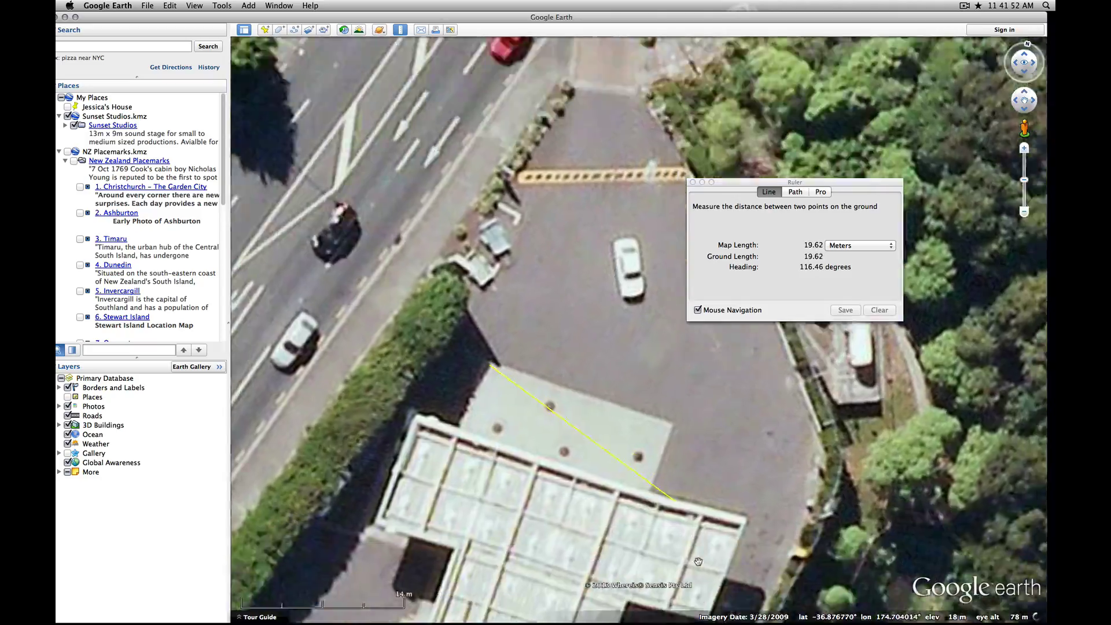
pyautogui.moveTo(705, 565); pyautogui.dragTo(699, 561)
pyautogui.scroll(-10, 700, 556)
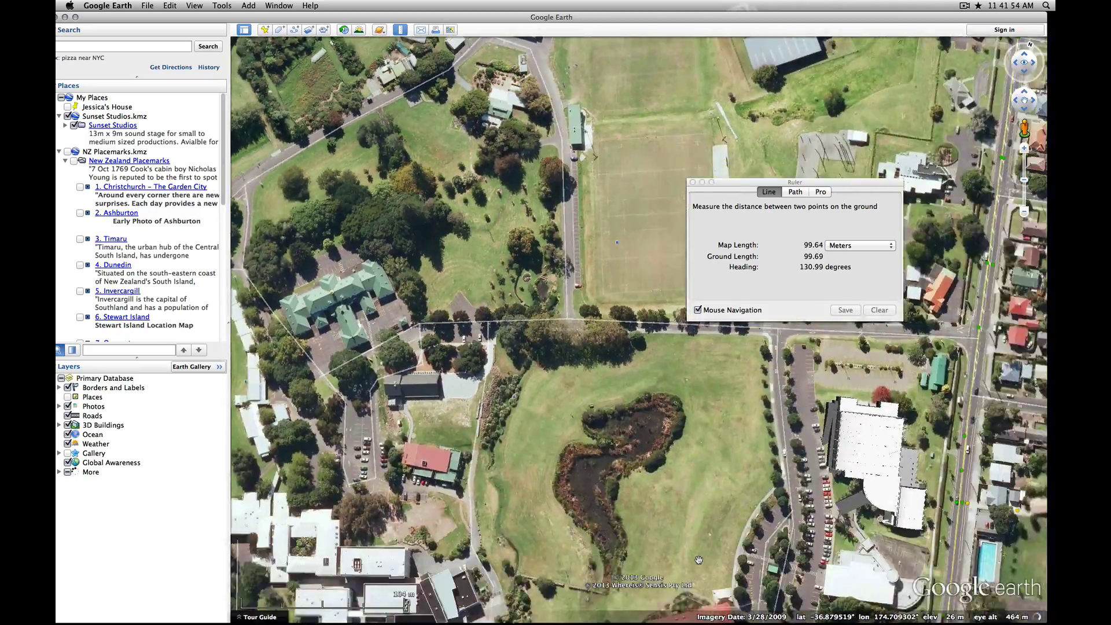
pyautogui.scroll(10, 702, 547)
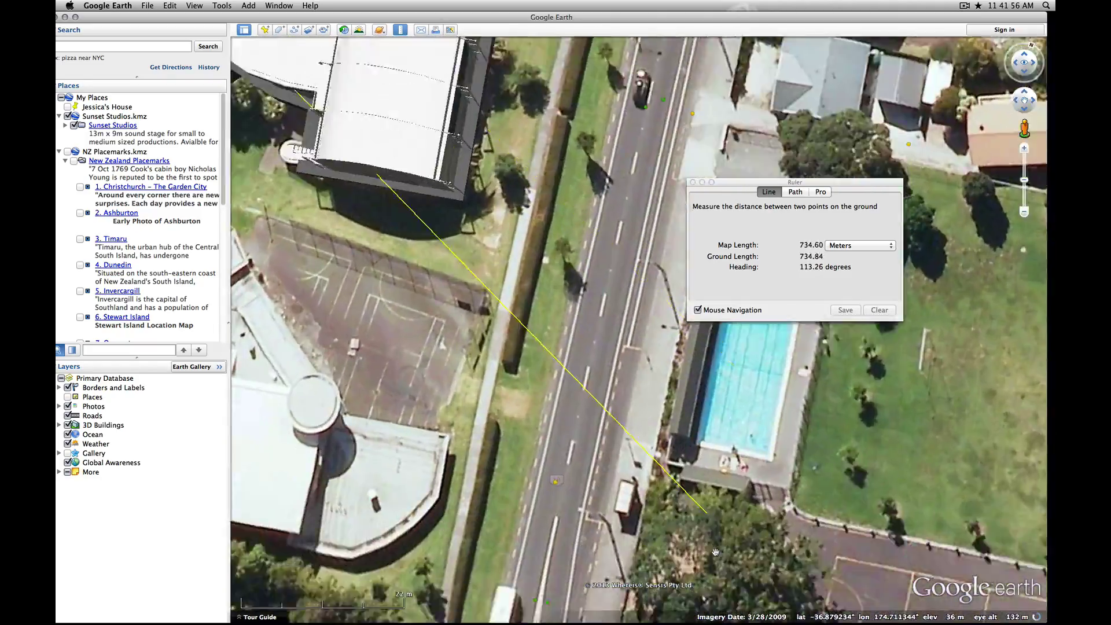
pyautogui.scroll(5, 718, 373)
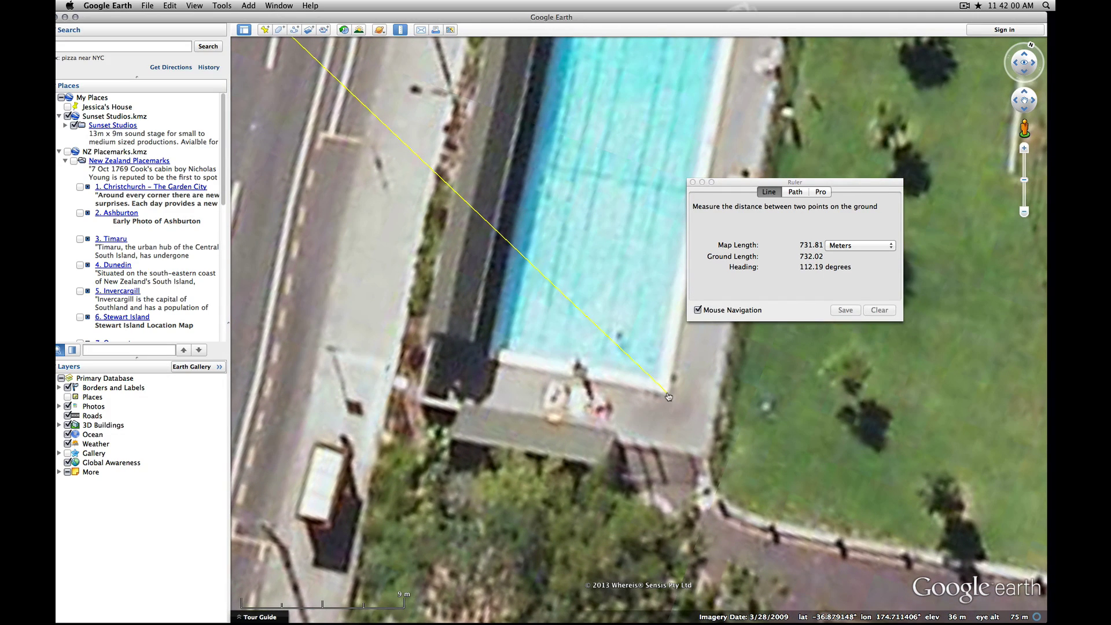
pyautogui.click(667, 392)
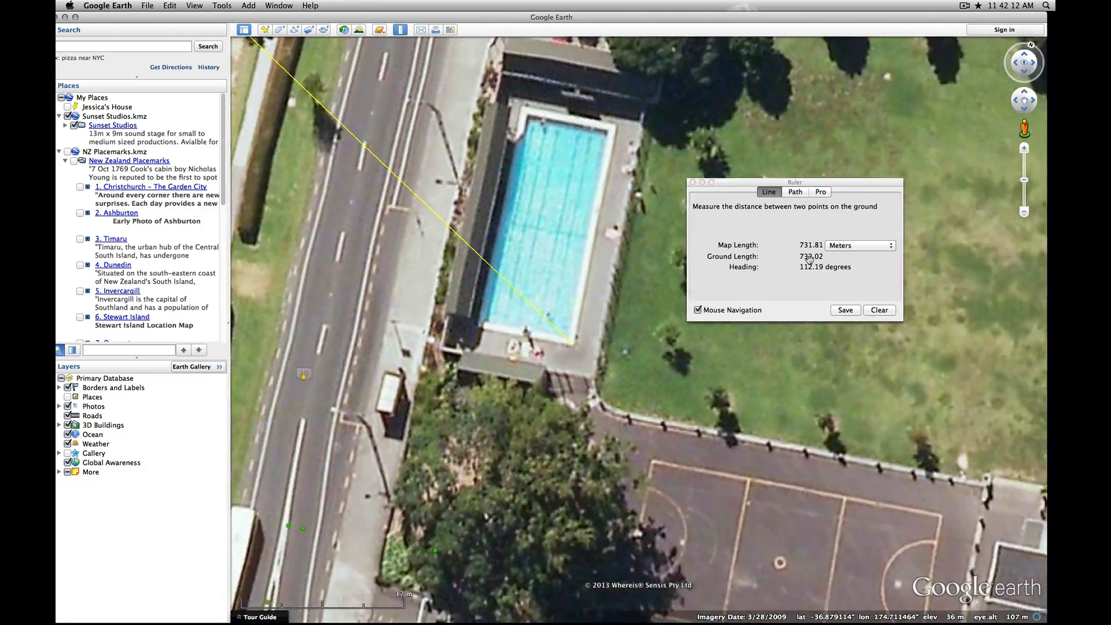
# Start a graphical Resize of the site drawing, centred on a building corner
pyautogui.press('super+Tab')
pyautogui.press('super+Tab')
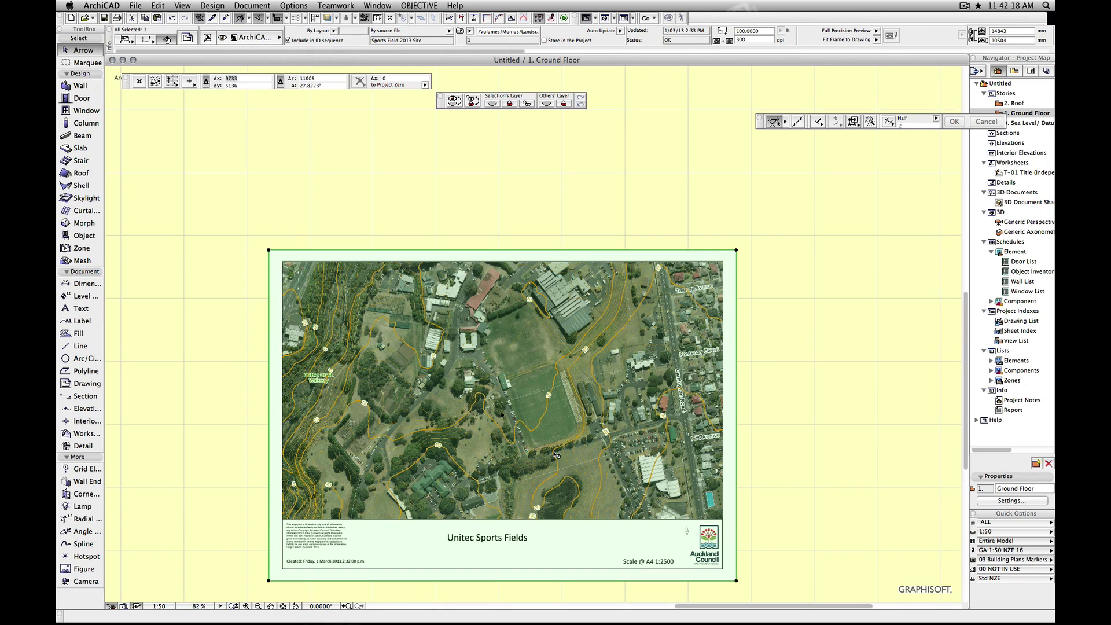
pyautogui.click(158, 5)
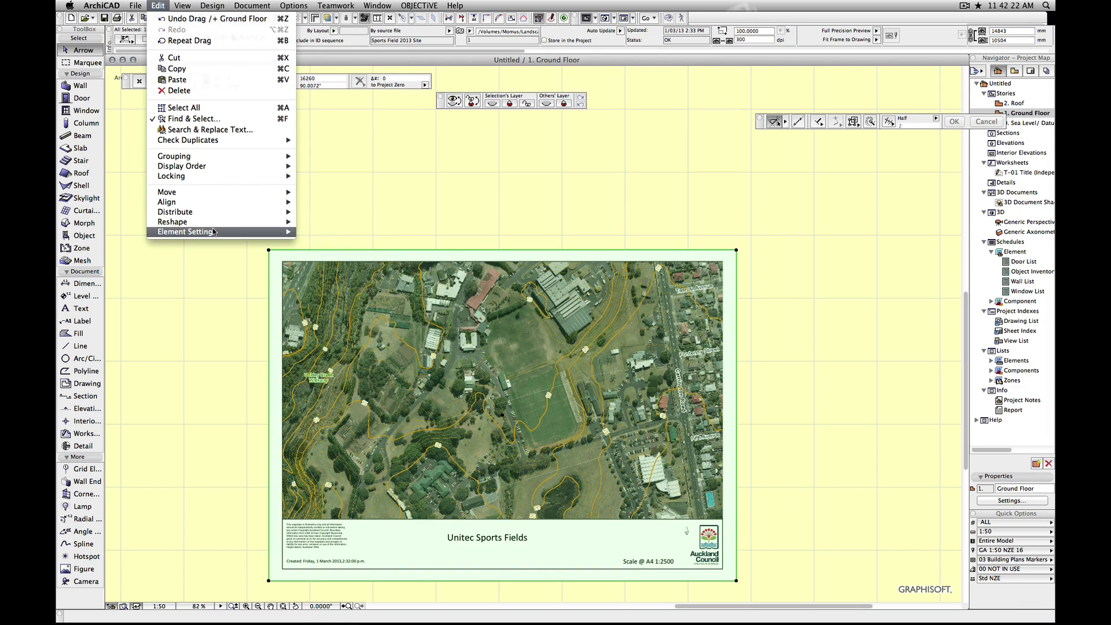
pyautogui.moveTo(215, 226)
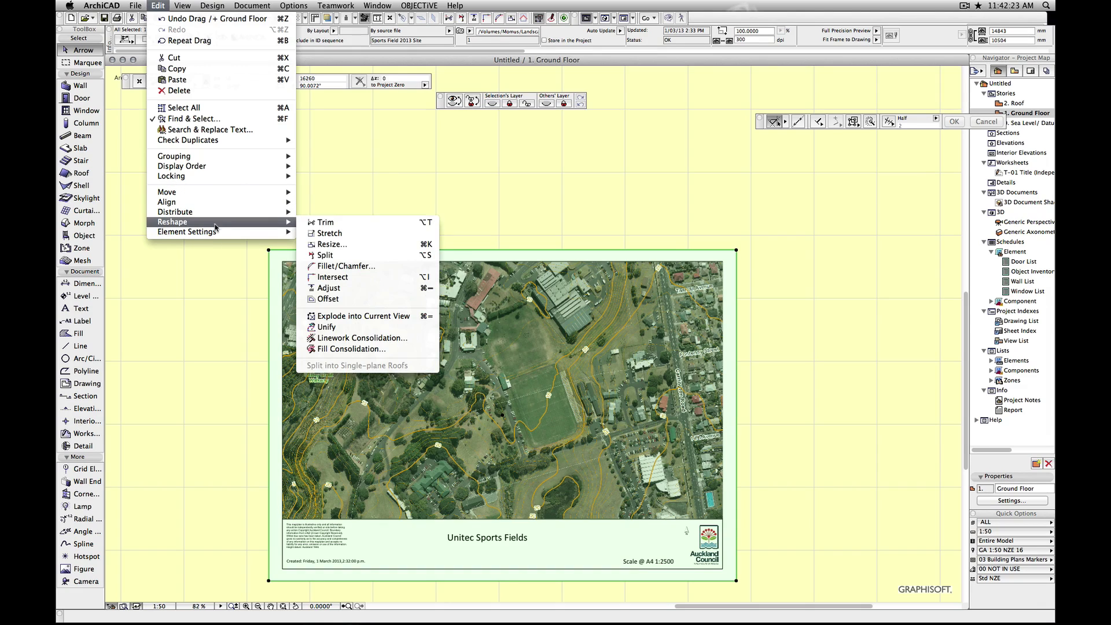
pyautogui.click(390, 250)
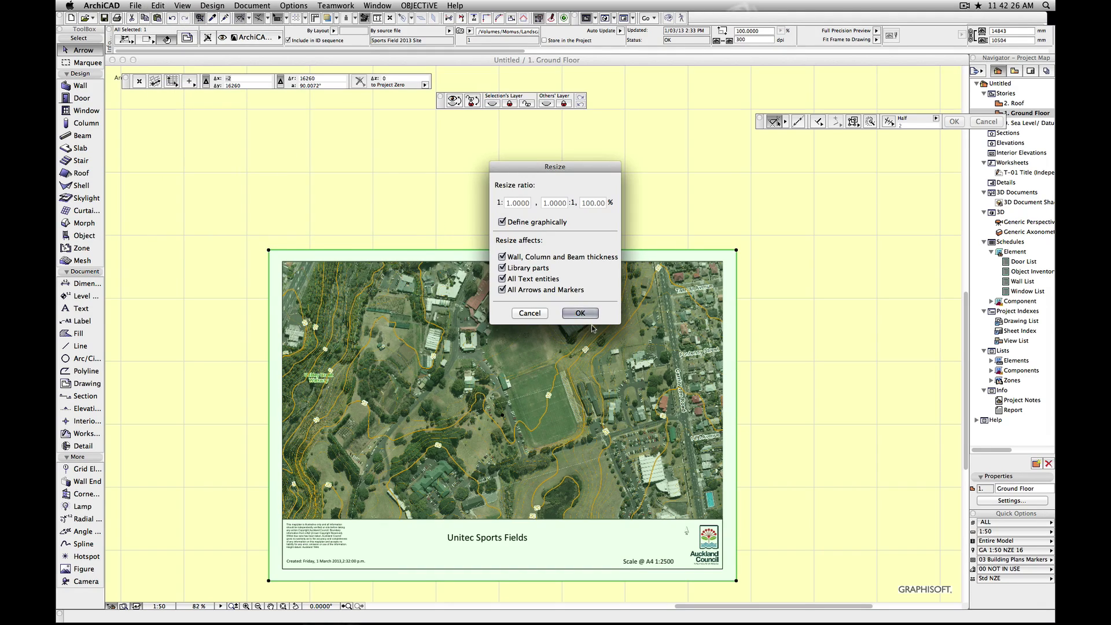
pyautogui.click(580, 313)
pyautogui.scroll(5, 265, 343)
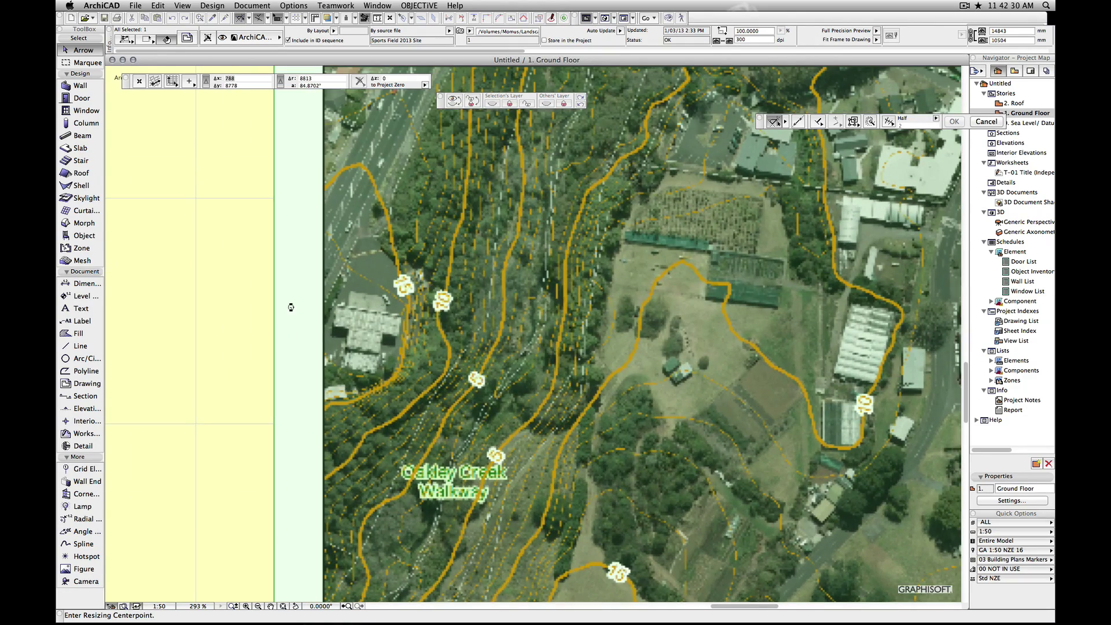
pyautogui.scroll(10, 356, 309)
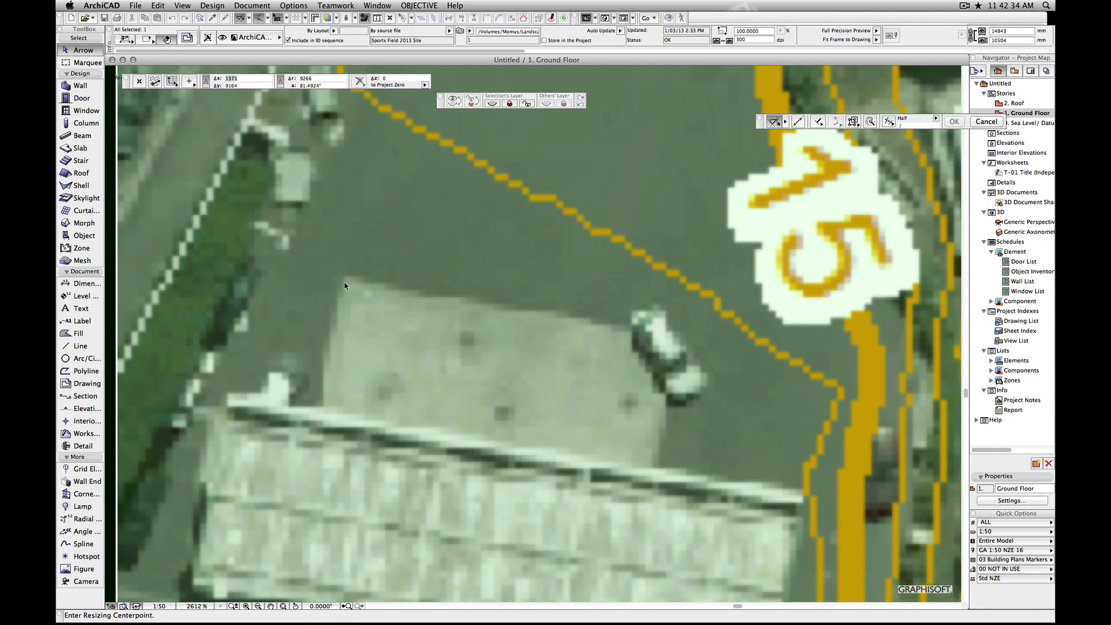
pyautogui.click(345, 286)
# Set the pool corner as the first vector and resize to a 732000 distance
pyautogui.scroll(-14, 709, 440)
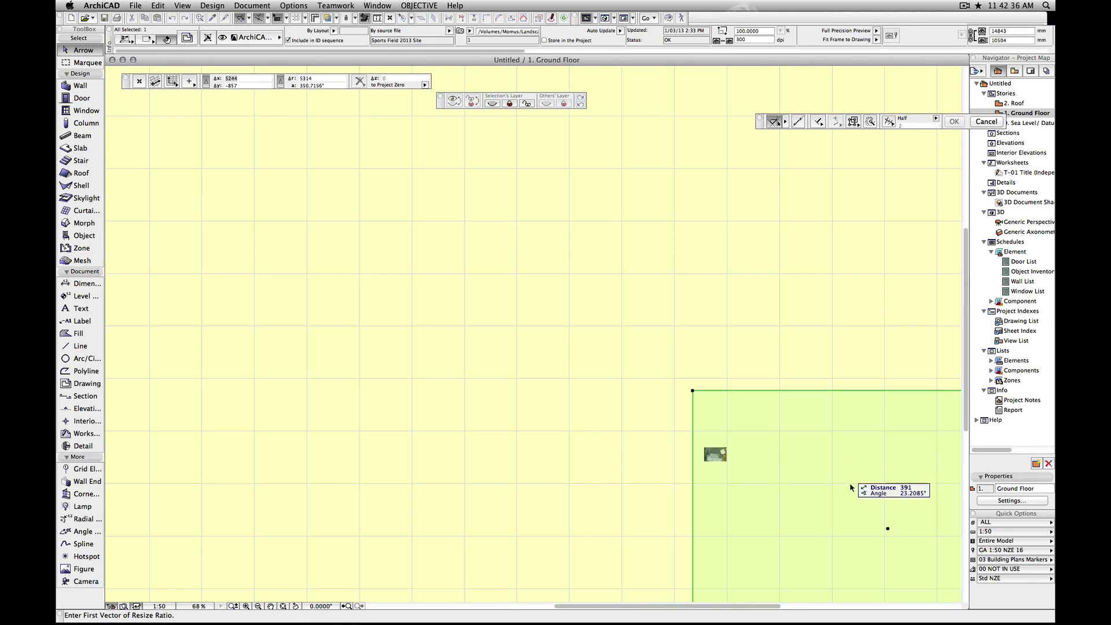
pyautogui.scroll(-4, 842, 483)
pyautogui.moveTo(923, 577); pyautogui.dragTo(488, 251, button='middle')
pyautogui.scroll(4, 487, 251)
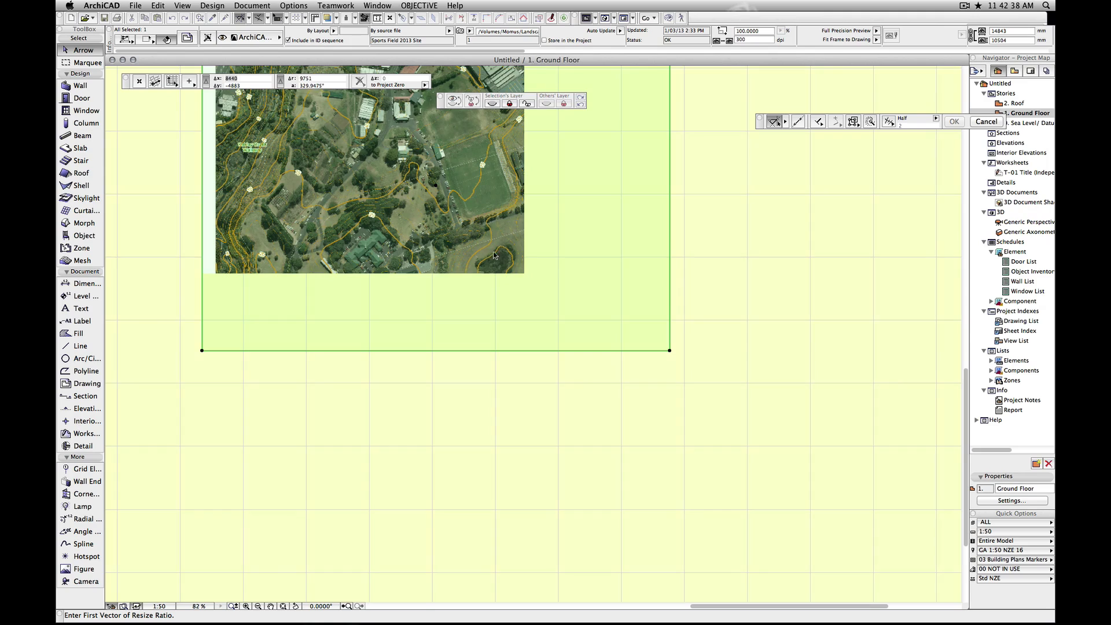
pyautogui.scroll(11, 670, 271)
pyautogui.scroll(3, 617, 279)
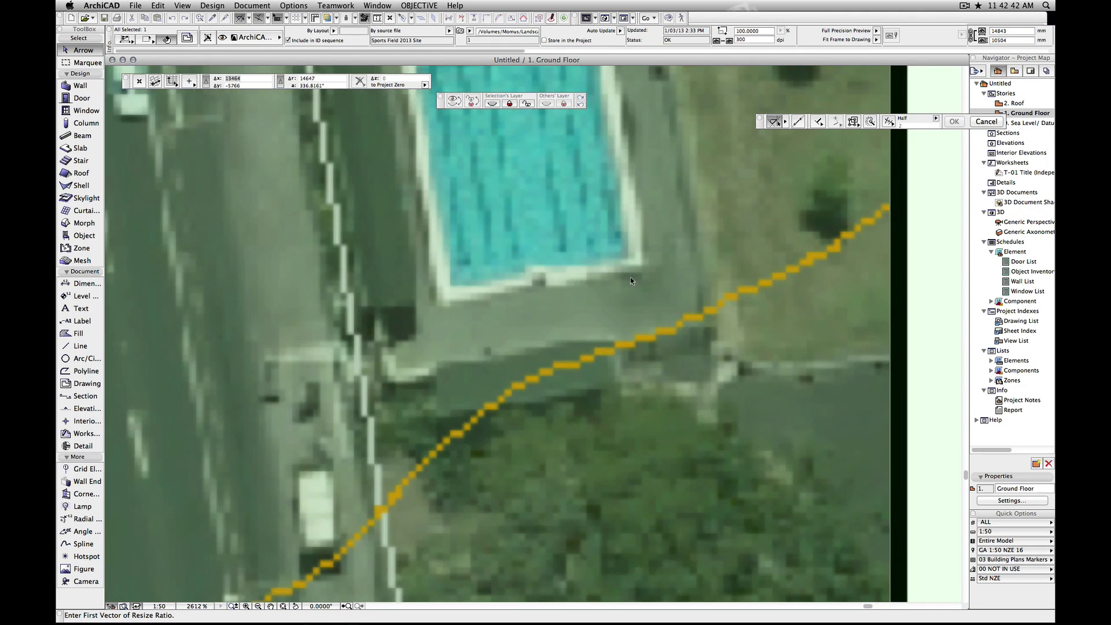
pyautogui.click(641, 269)
pyautogui.scroll(-10, 443, 311)
pyautogui.scroll(-8, 436, 324)
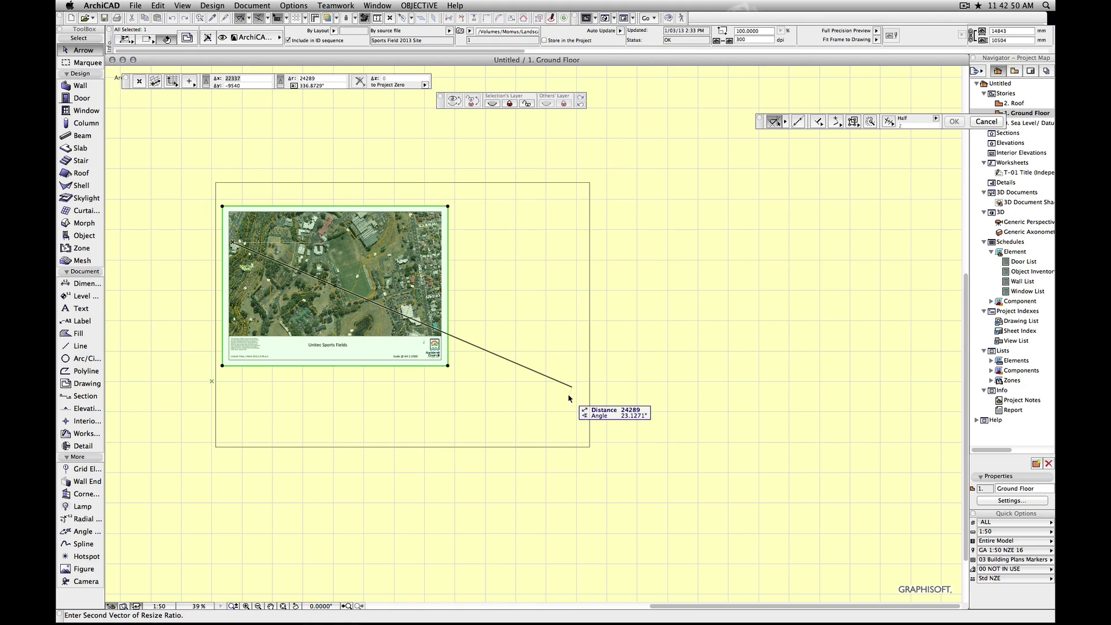
pyautogui.write('d')
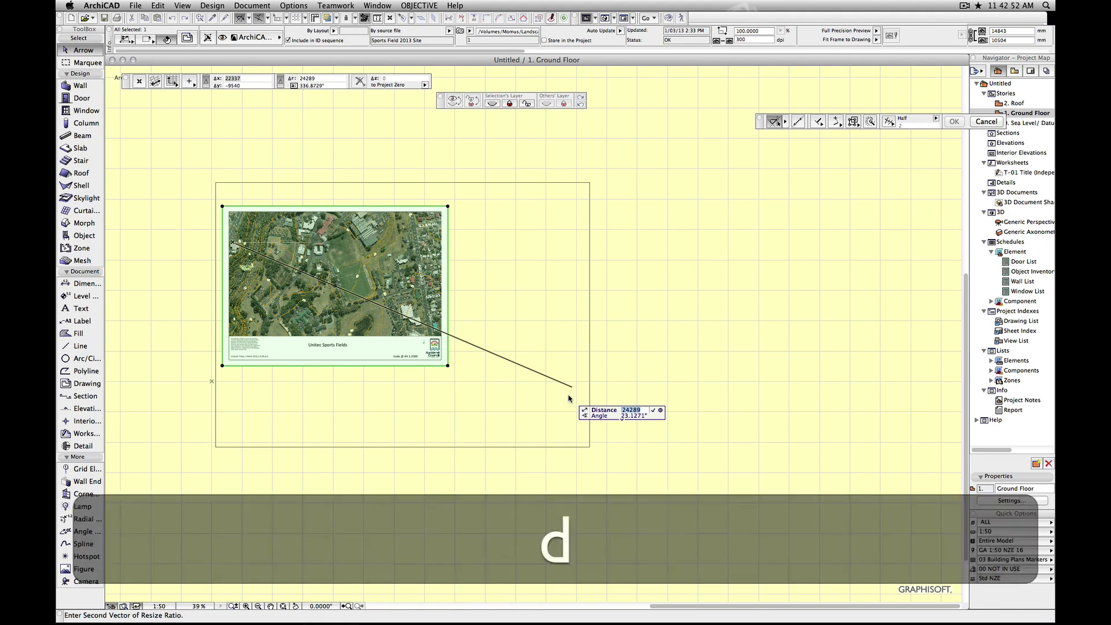
pyautogui.write('732')
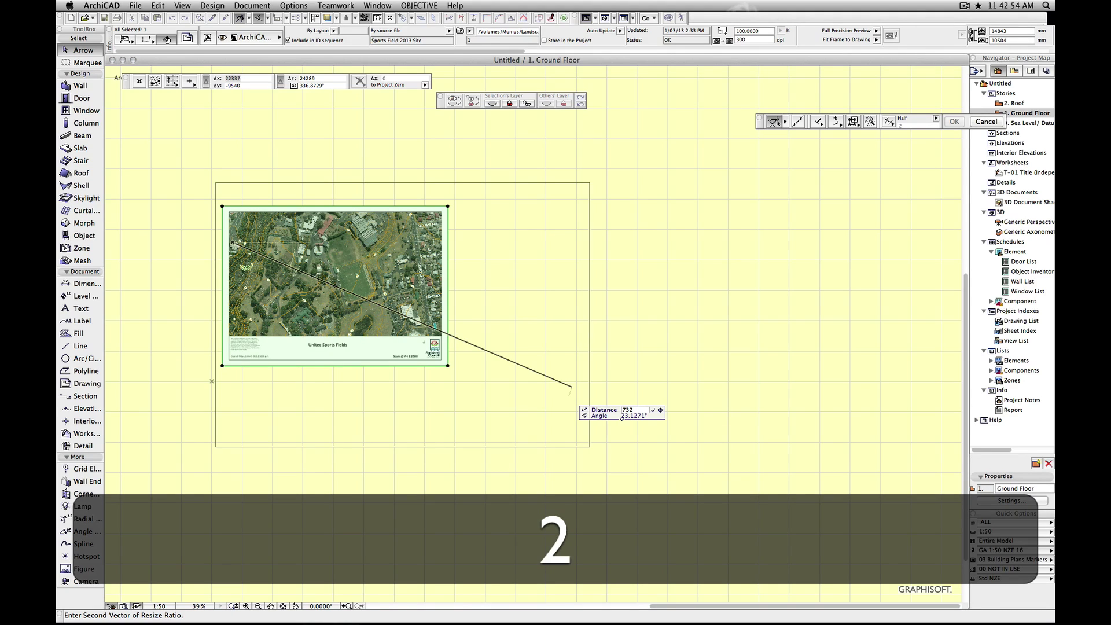
pyautogui.write('000')
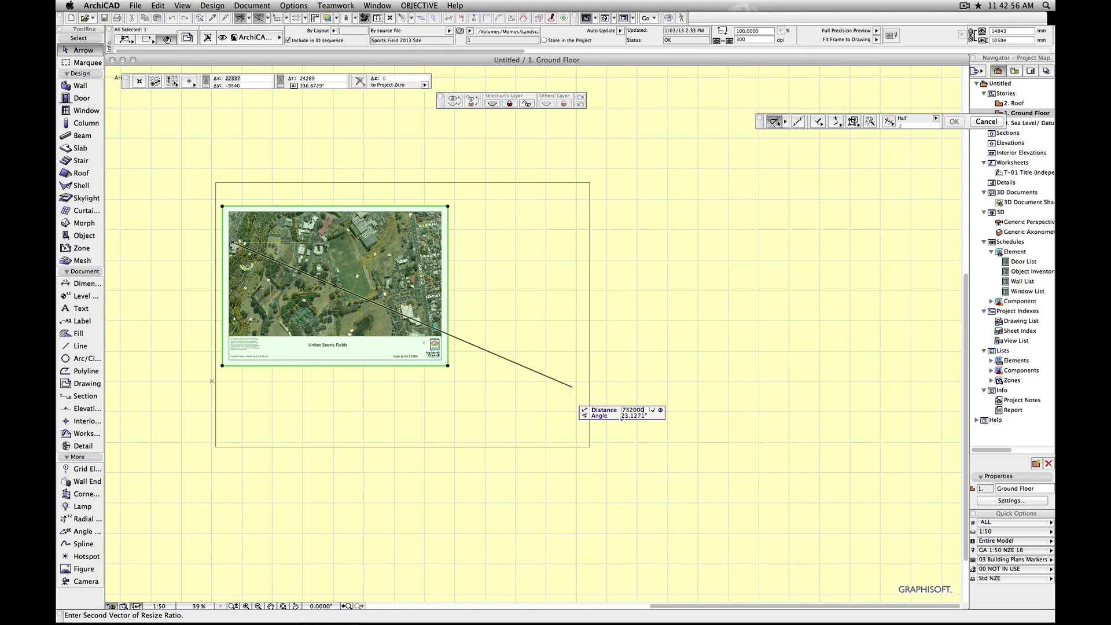
pyautogui.press('Return')
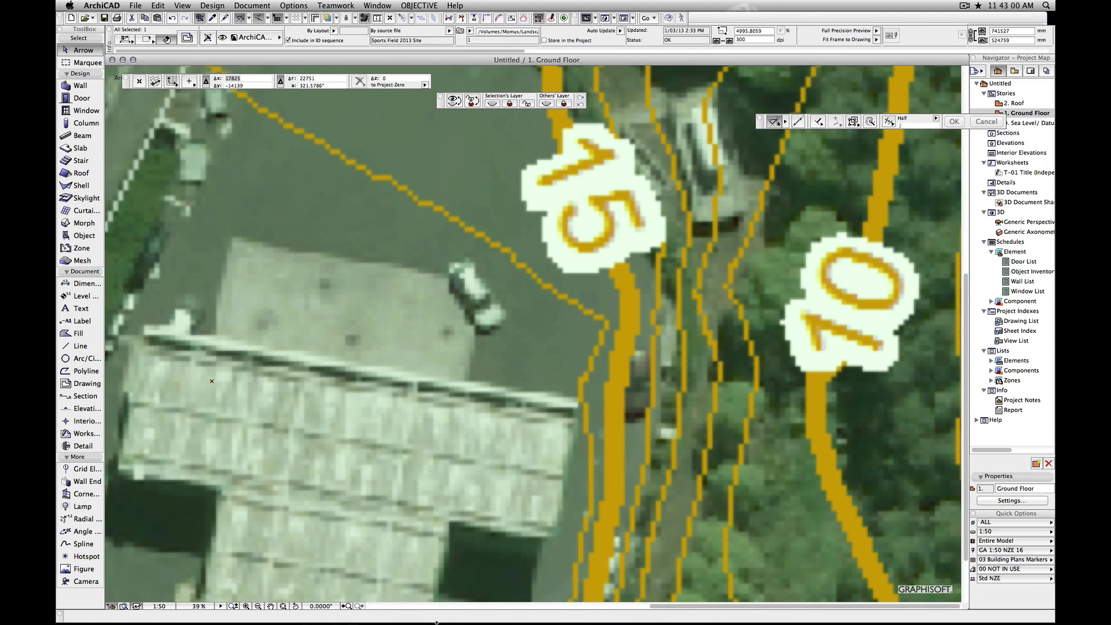
# Fit the whole sheet in view and take a trial measurement from the map's upper-left
pyautogui.click(283, 606)
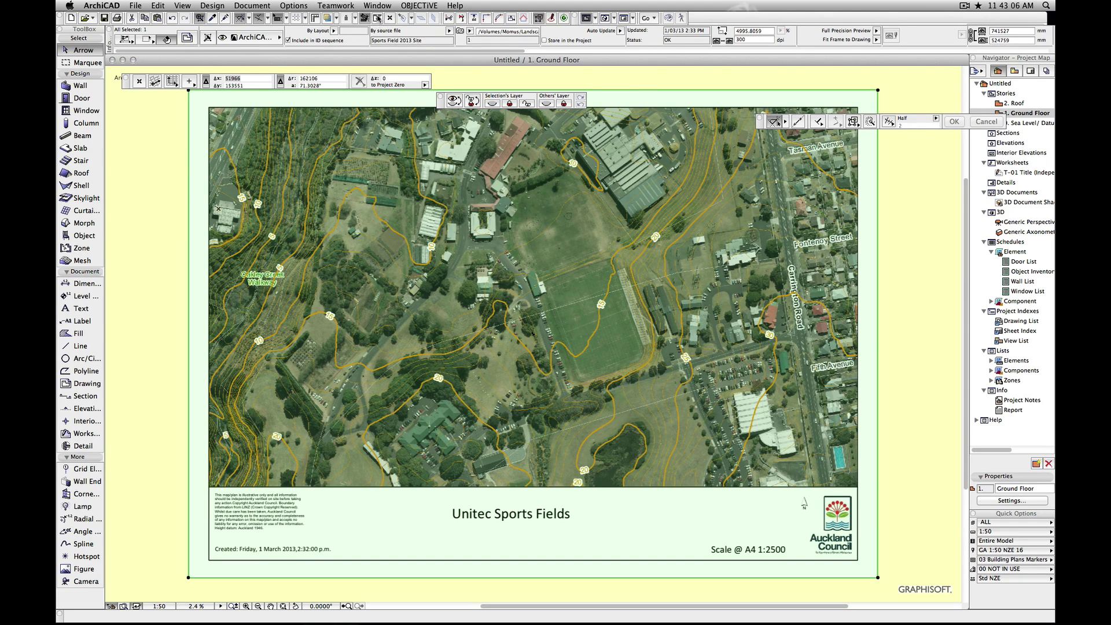
pyautogui.click(377, 18)
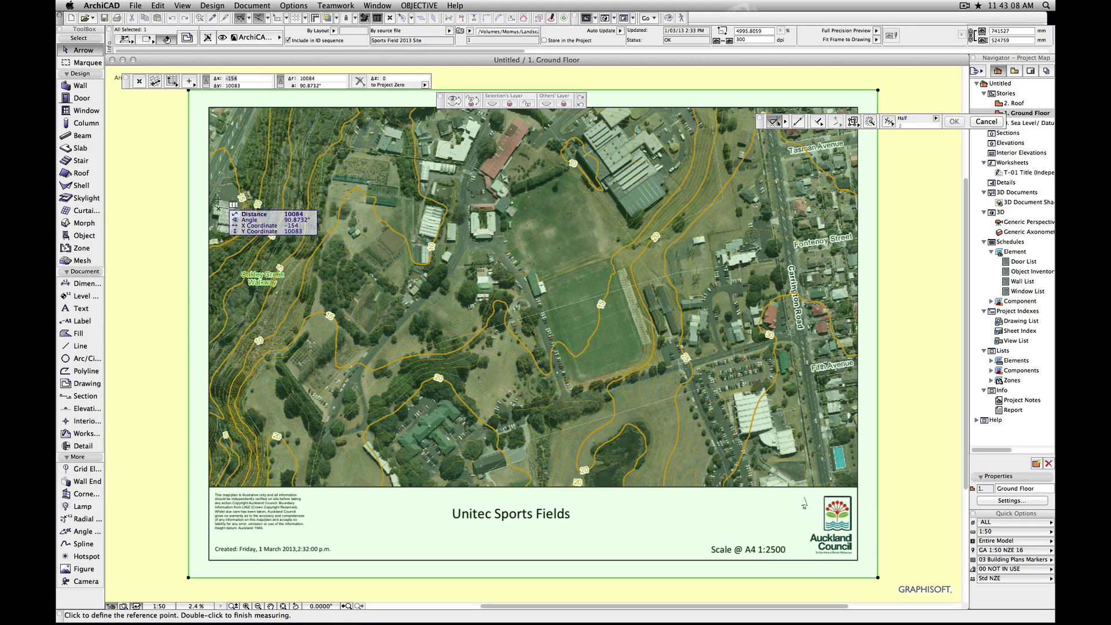
pyautogui.click(218, 200)
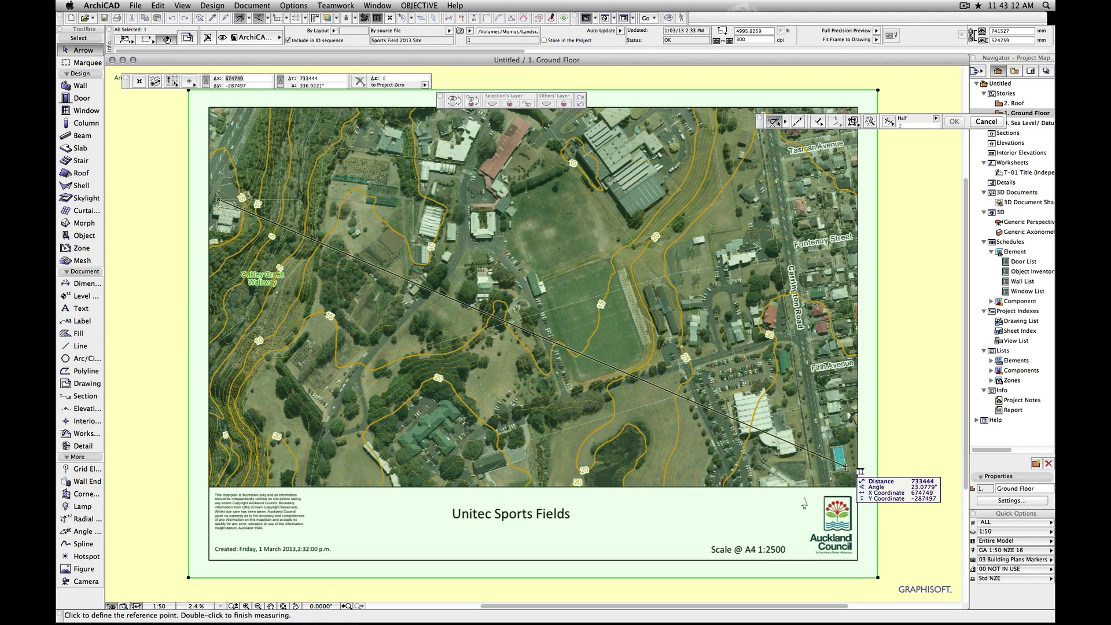
pyautogui.press('Escape')
# In Working Units, set the model unit to meter with 2 decimals
pyautogui.click(294, 6)
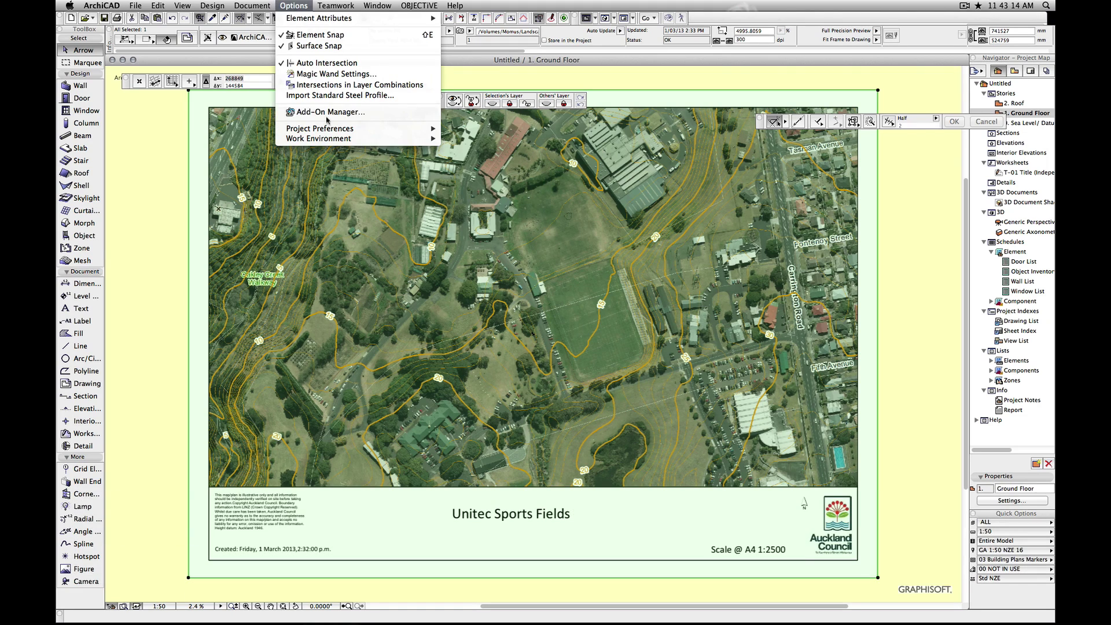
pyautogui.moveTo(329, 132)
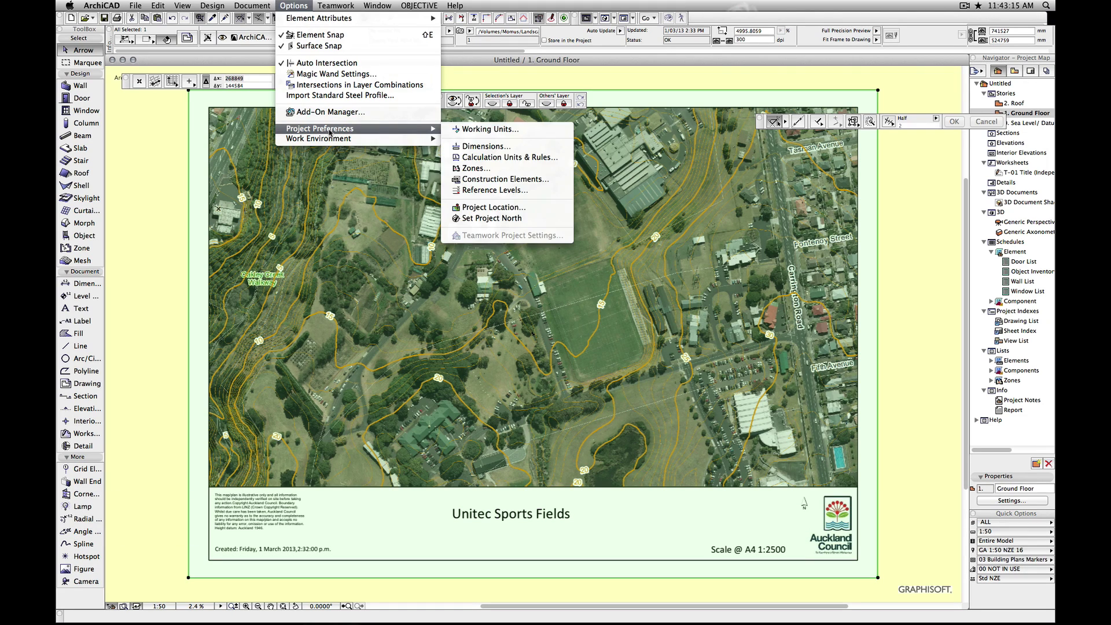
pyautogui.click(491, 130)
pyautogui.click(604, 179)
pyautogui.click(597, 159)
pyautogui.click(569, 195)
pyautogui.click(570, 212)
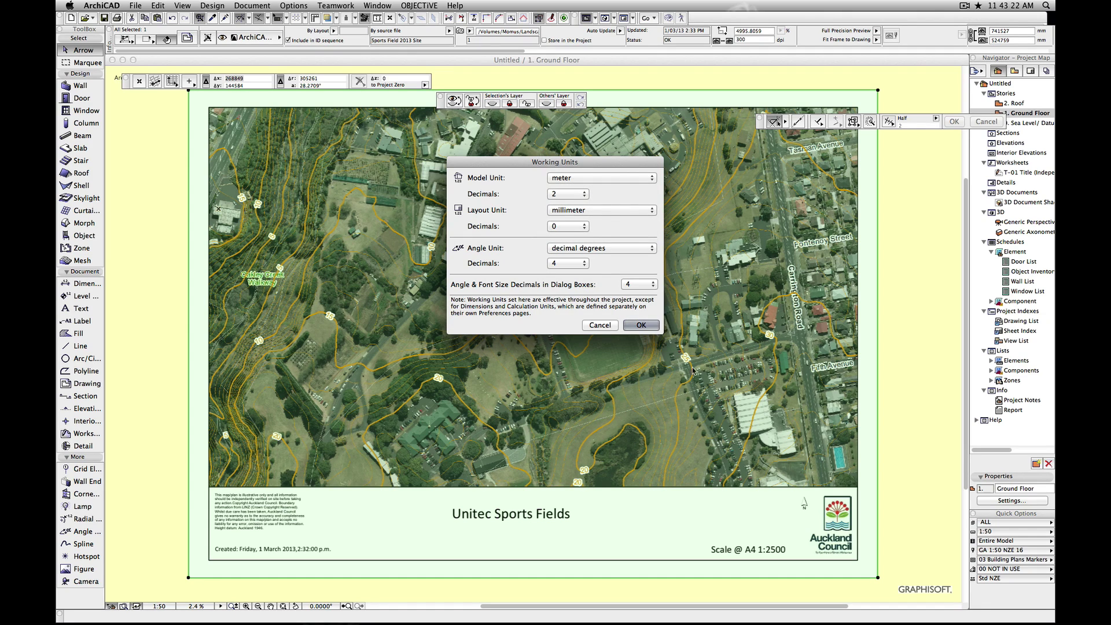
pyautogui.click(641, 325)
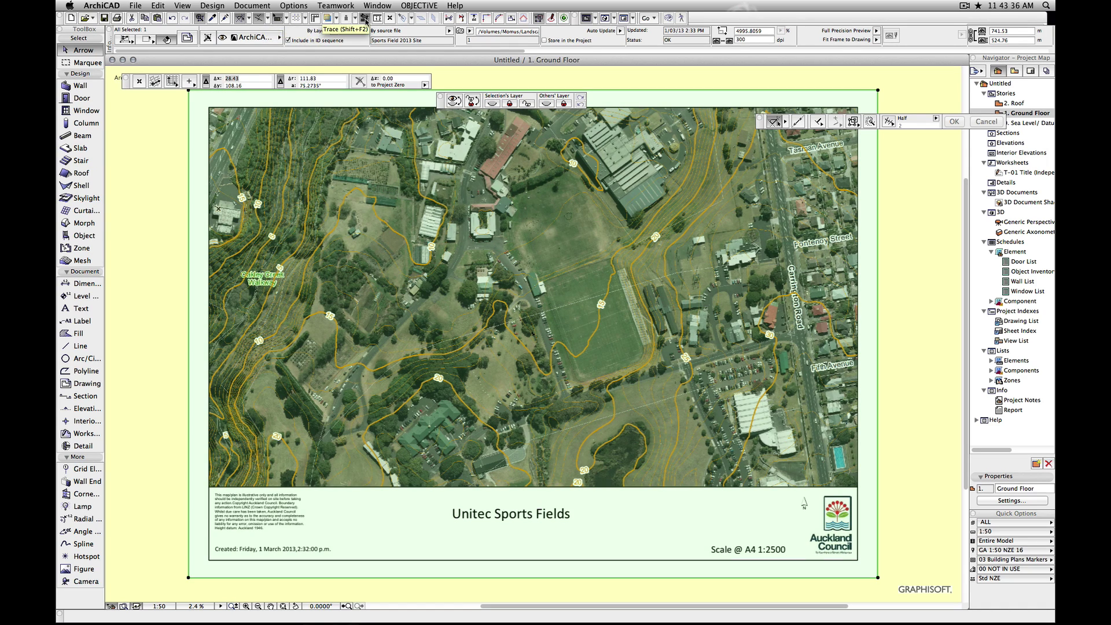
# Re-measure the building-to-pool span, reading 732.49, then undo the measure line
pyautogui.click(378, 18)
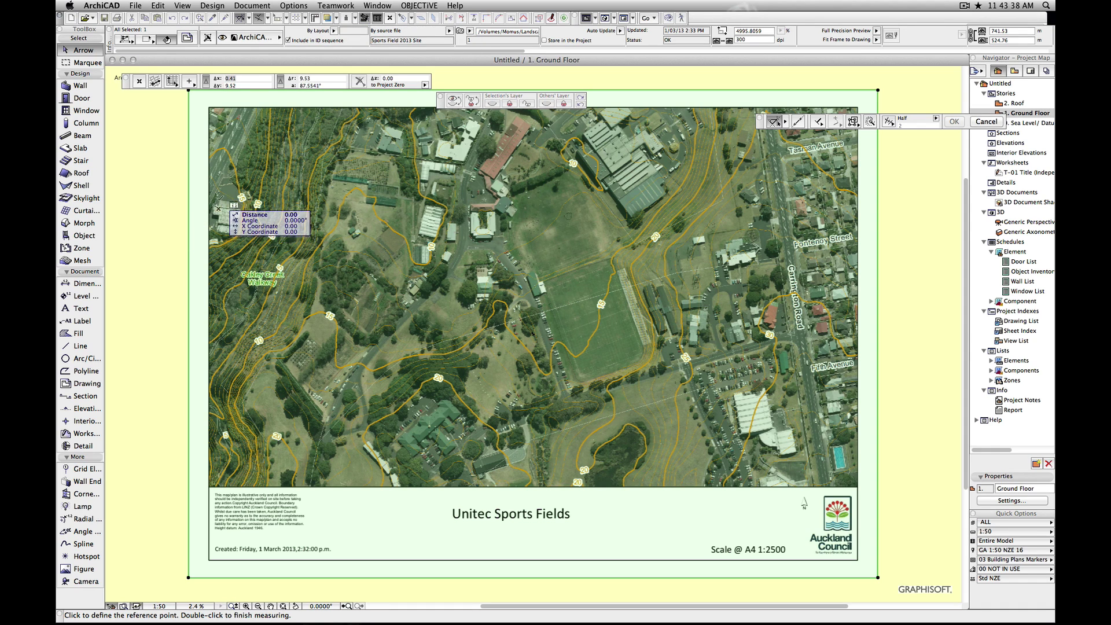
pyautogui.click(219, 200)
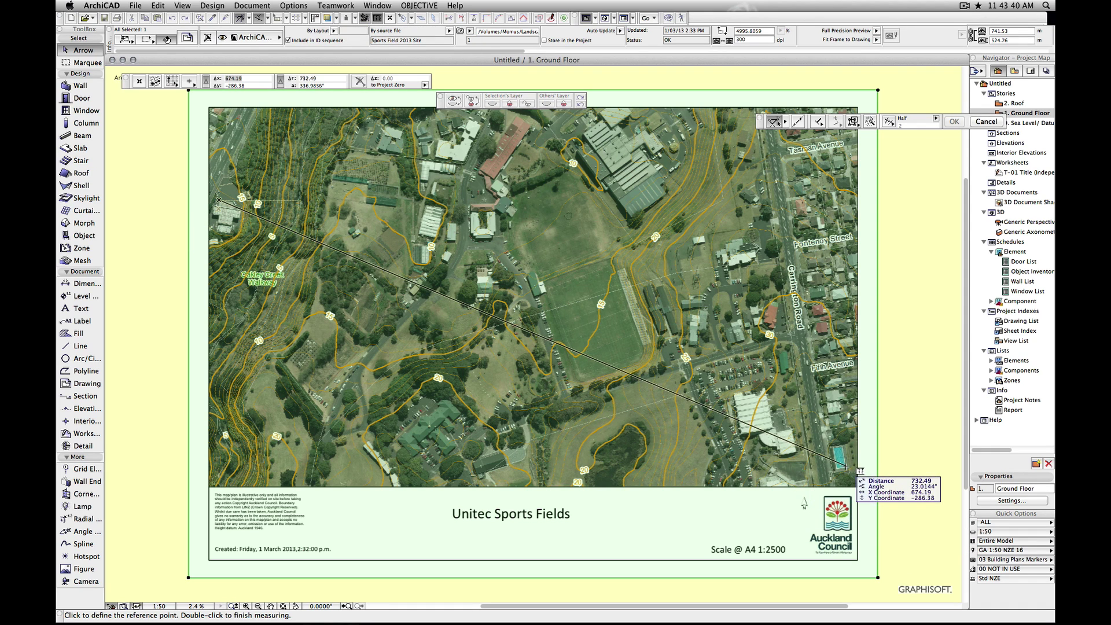
pyautogui.press('super+z')
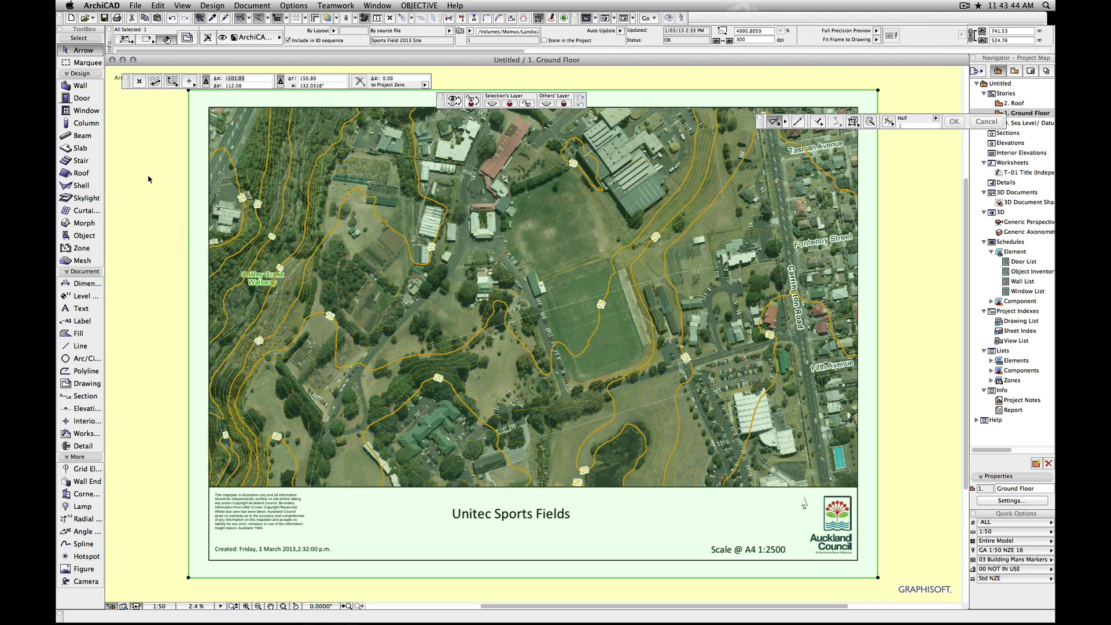
# Draw a rectangular terrain mesh spanning the map from top-left to bottom-right corner
pyautogui.click(150, 184)
pyautogui.click(81, 261)
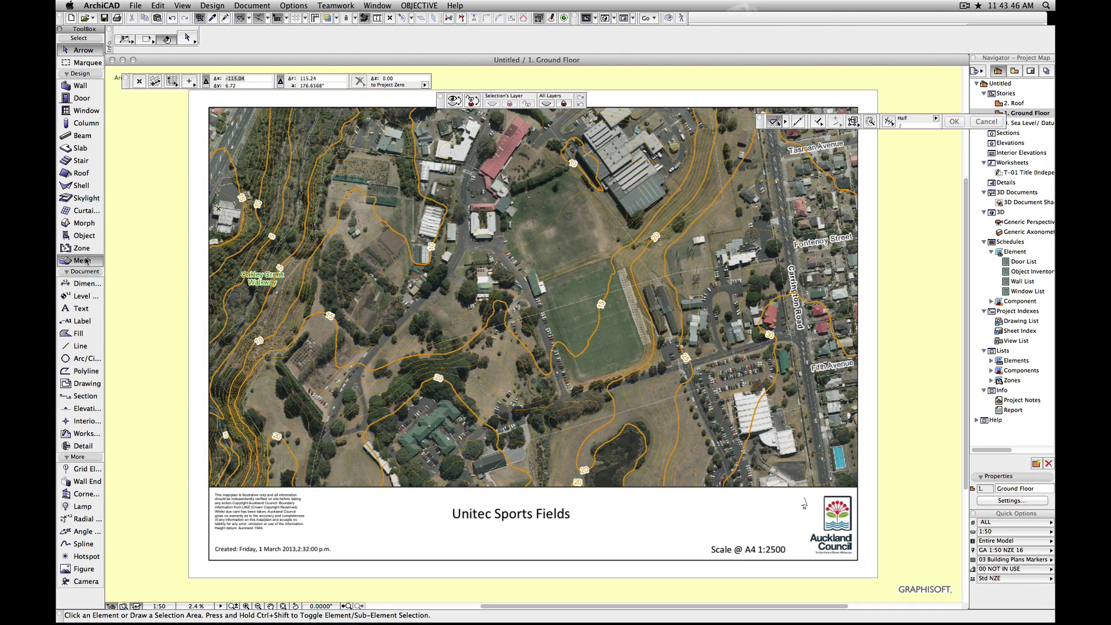
pyautogui.click(209, 106)
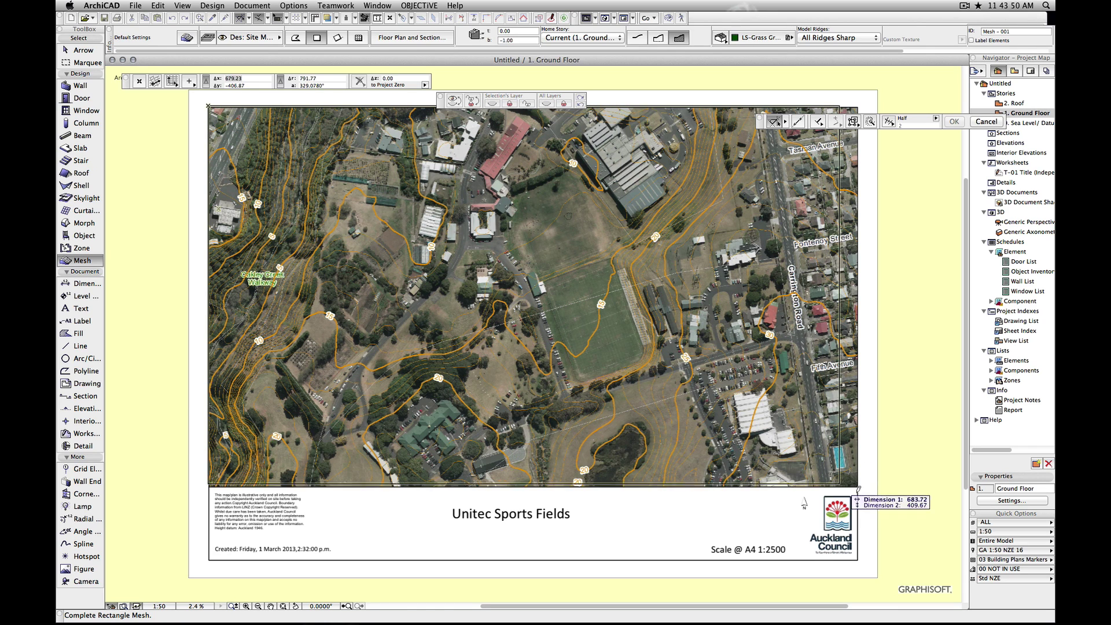
pyautogui.click(860, 484)
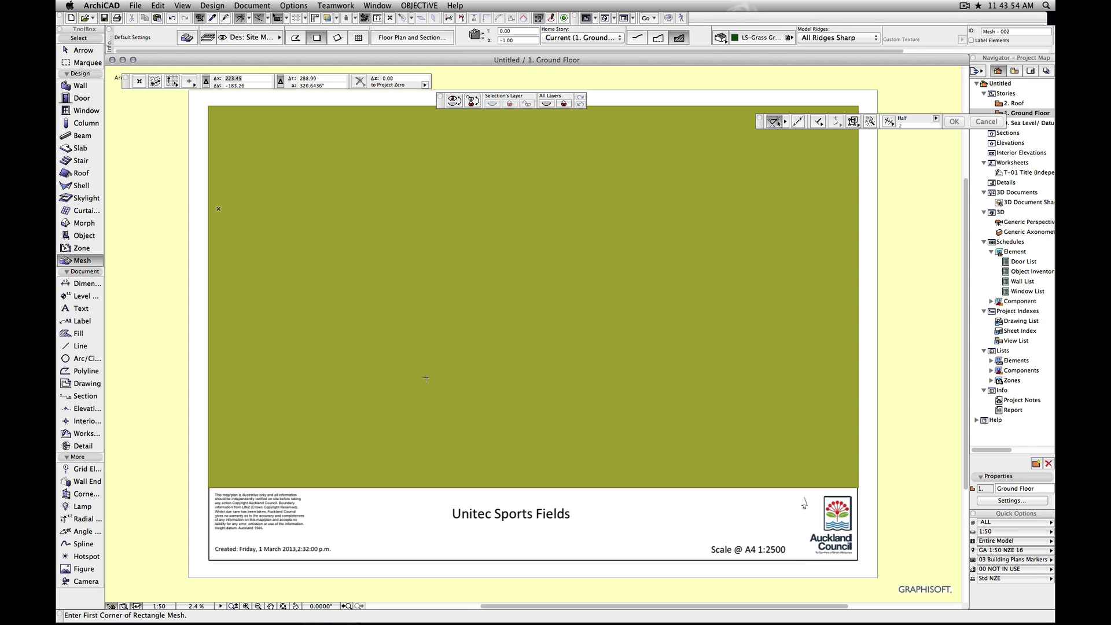
pyautogui.press('super+z')
pyautogui.scroll(1, 371, 318)
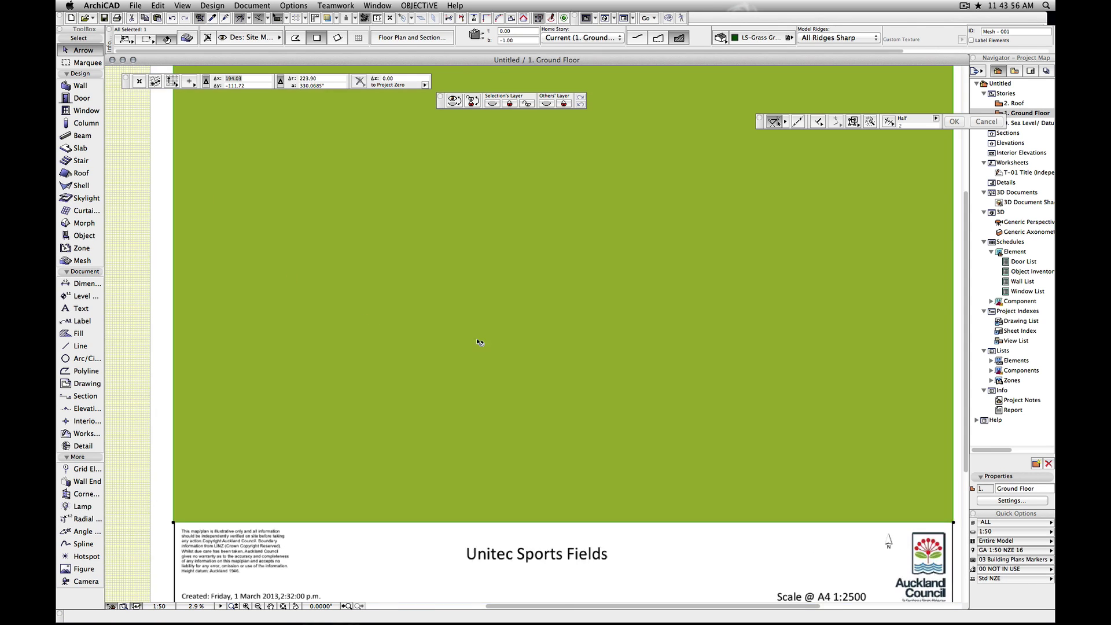
pyautogui.scroll(20, 623, 383)
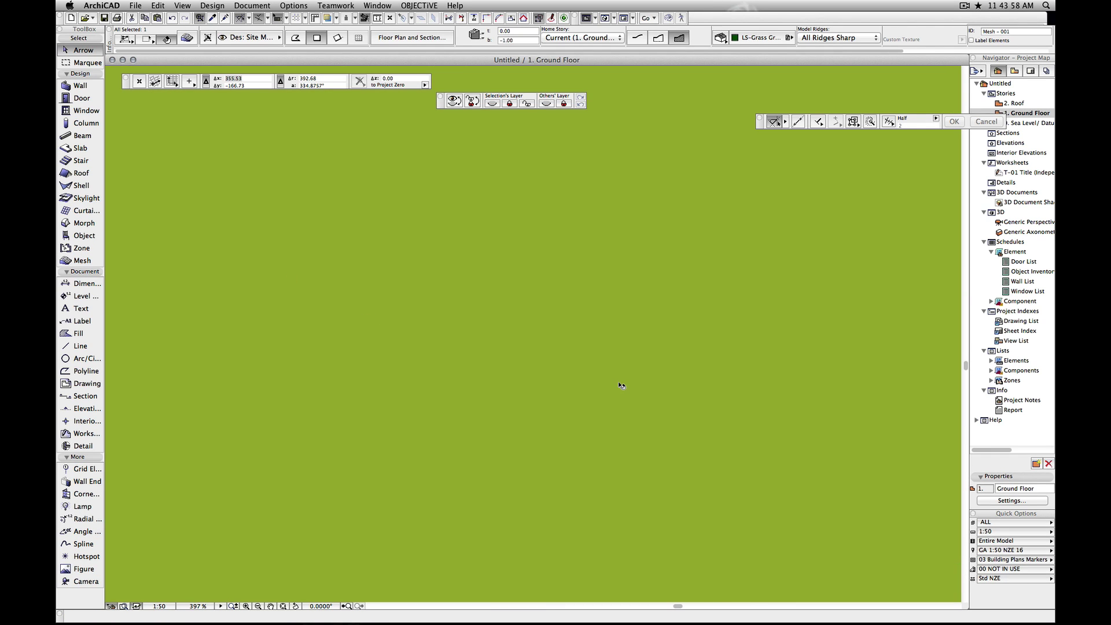
pyautogui.scroll(5, 580, 383)
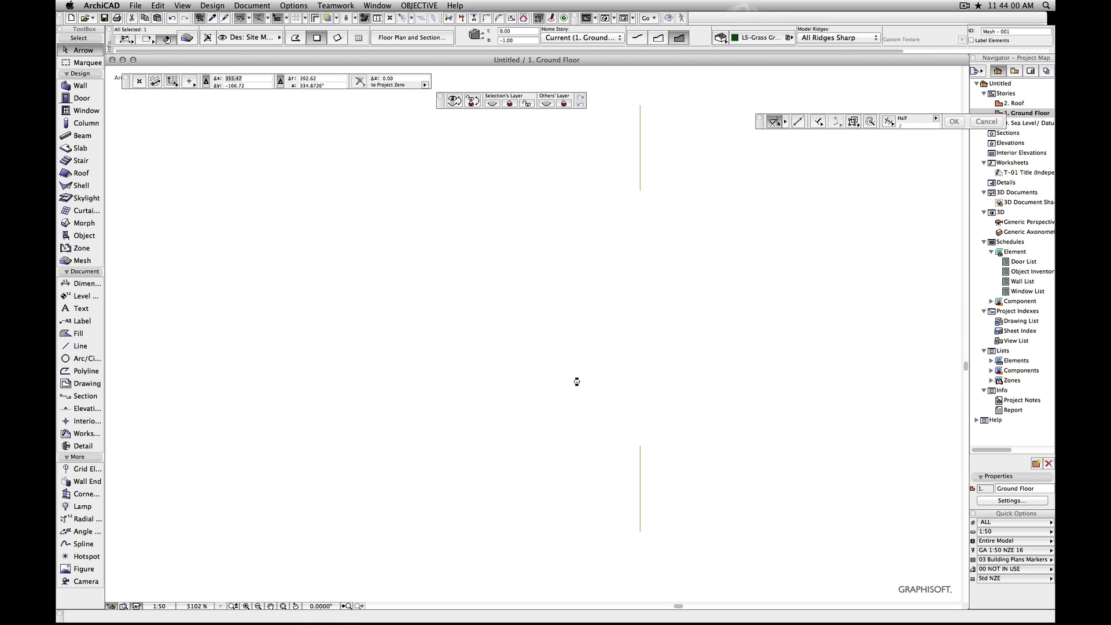
pyautogui.scroll(-5, 579, 383)
pyautogui.scroll(-1, 623, 376)
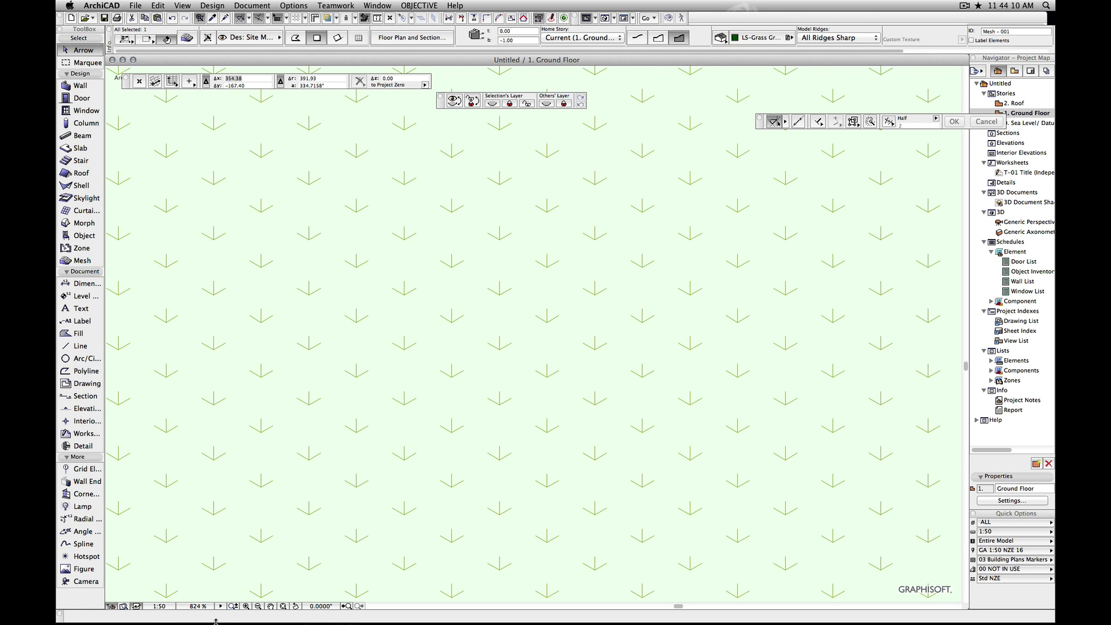
# Set the floor plan scale to 1:2500 and fit the whole sheet in the window
pyautogui.click(159, 606)
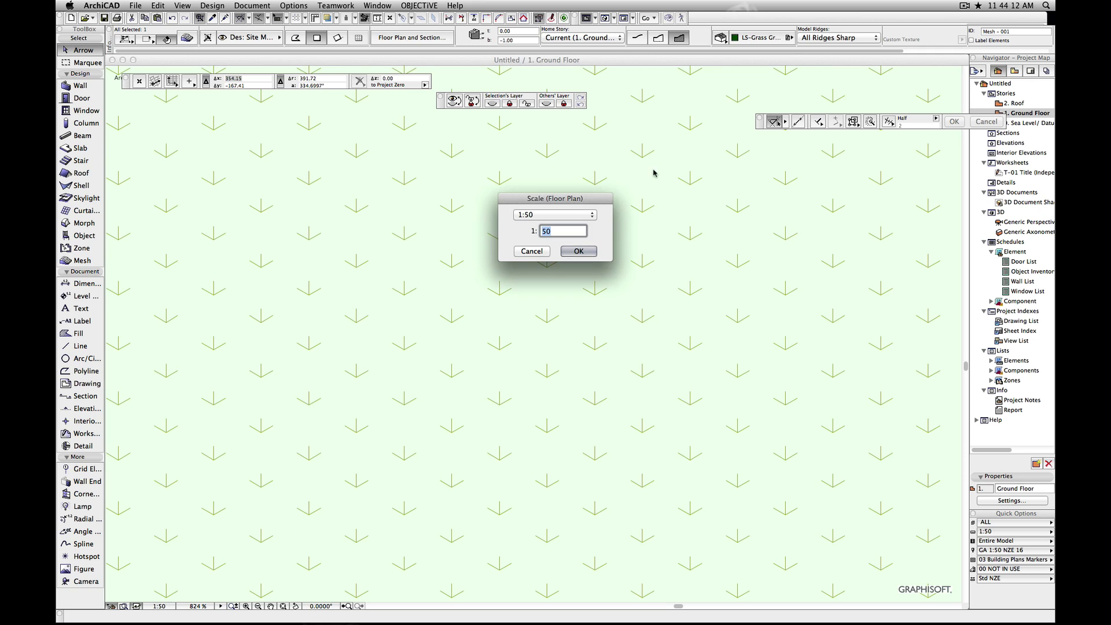
pyautogui.write('2500')
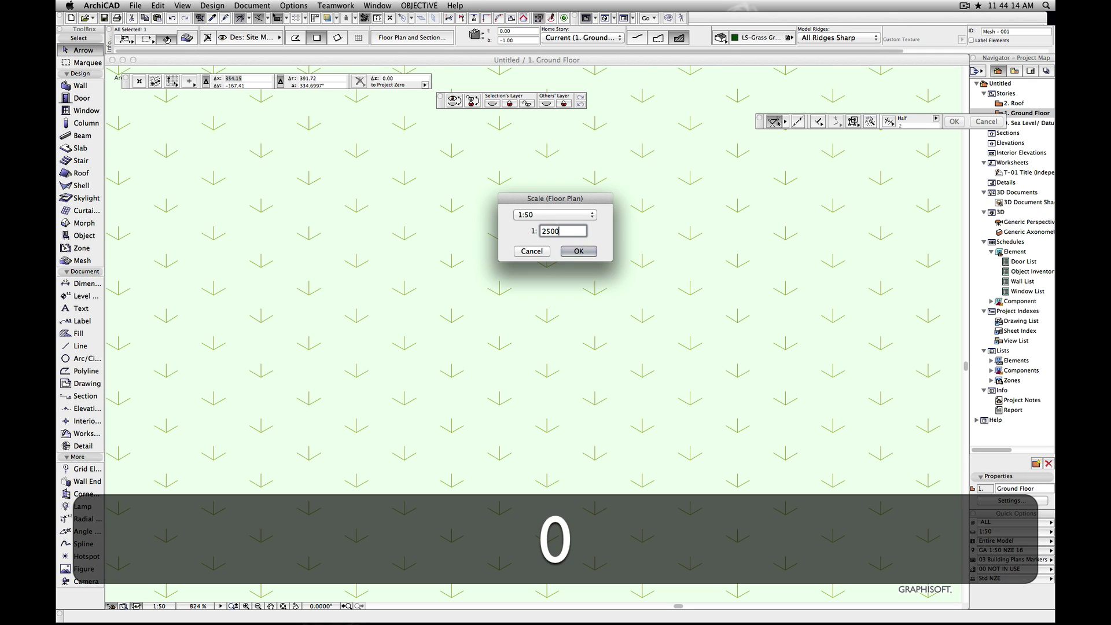
pyautogui.click(579, 250)
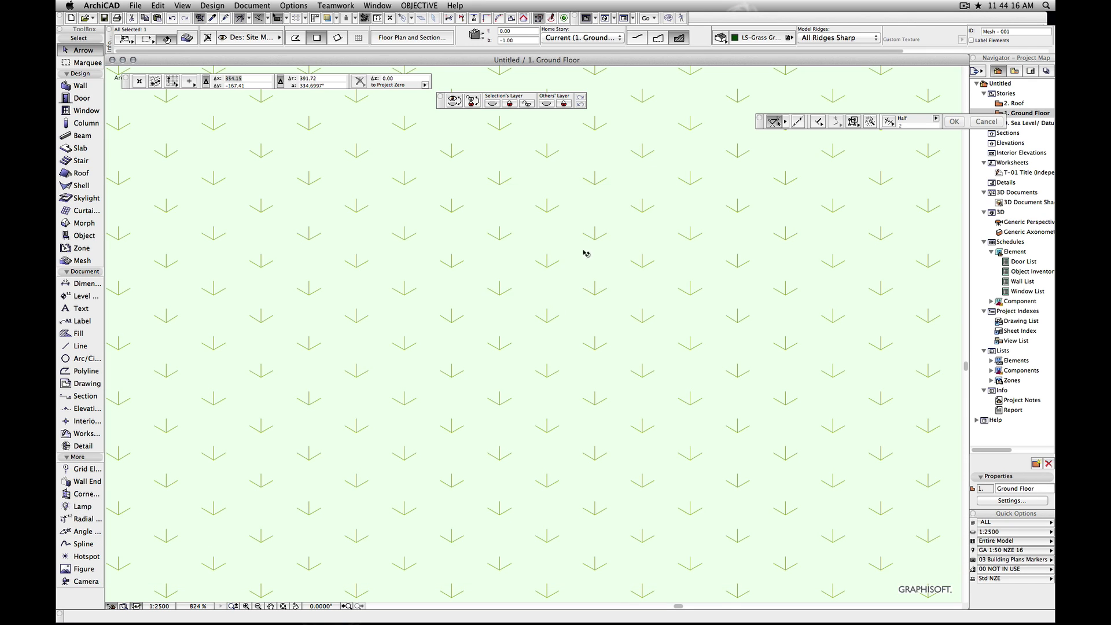
pyautogui.click(283, 606)
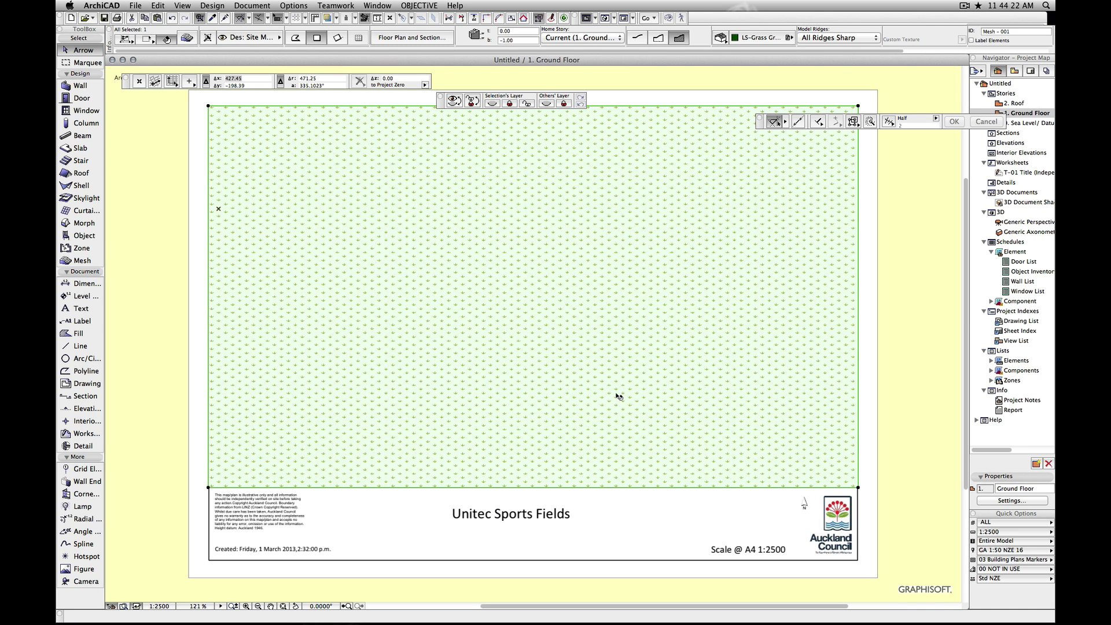
# Change the selected mesh's cover fill in Mesh Settings so the map shows, then deselect
pyautogui.click(193, 39)
pyautogui.scroll(-2, 553, 225)
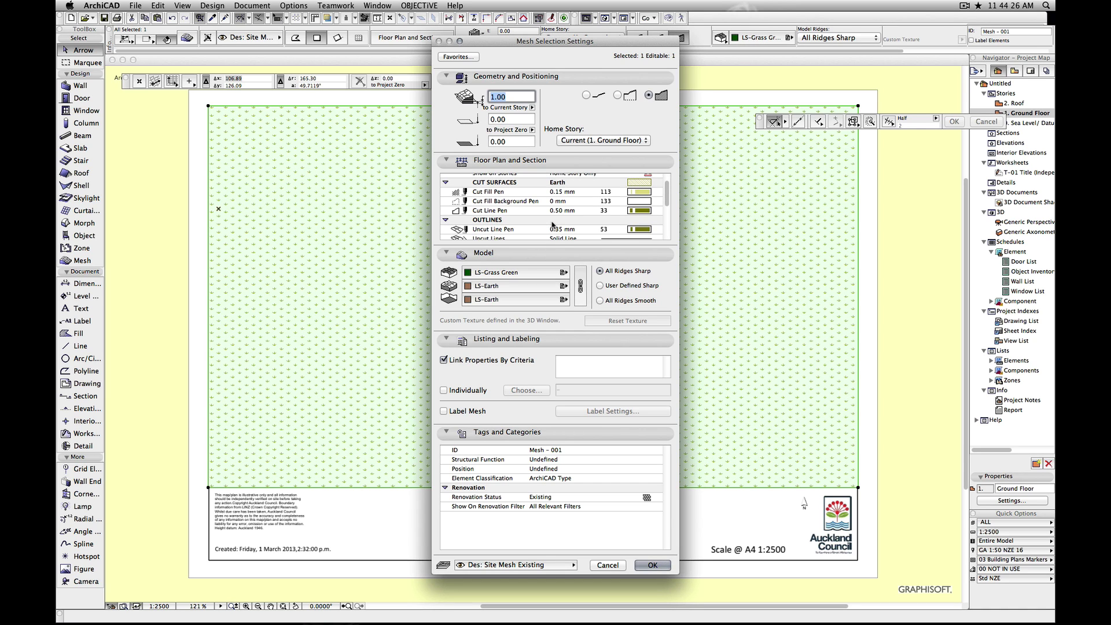
pyautogui.scroll(-3, 553, 225)
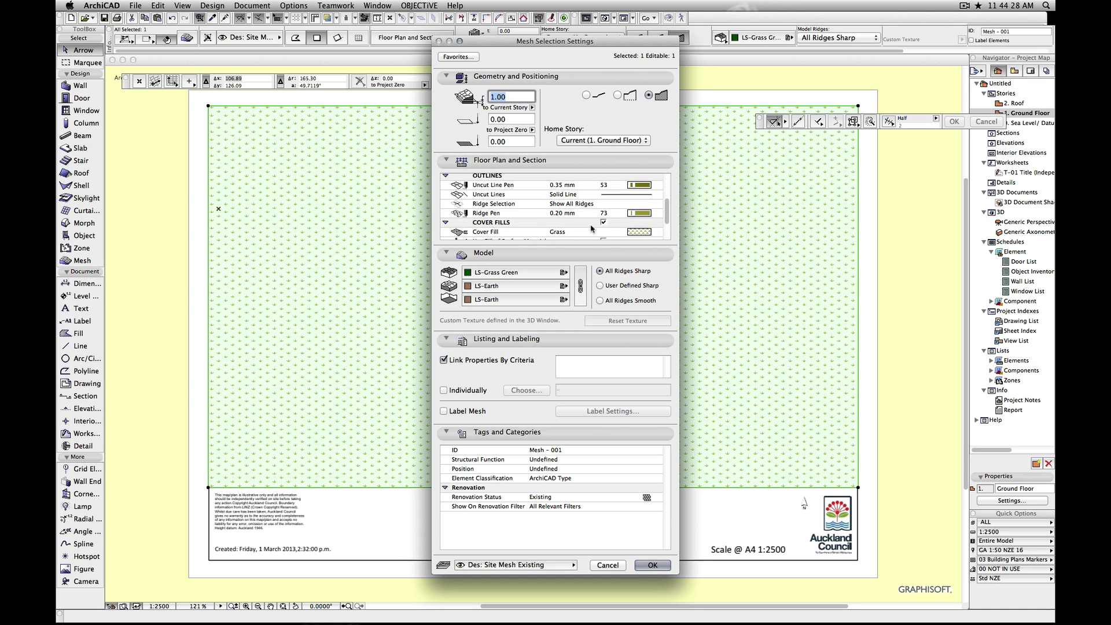
pyautogui.click(603, 232)
pyautogui.click(661, 567)
pyautogui.click(888, 514)
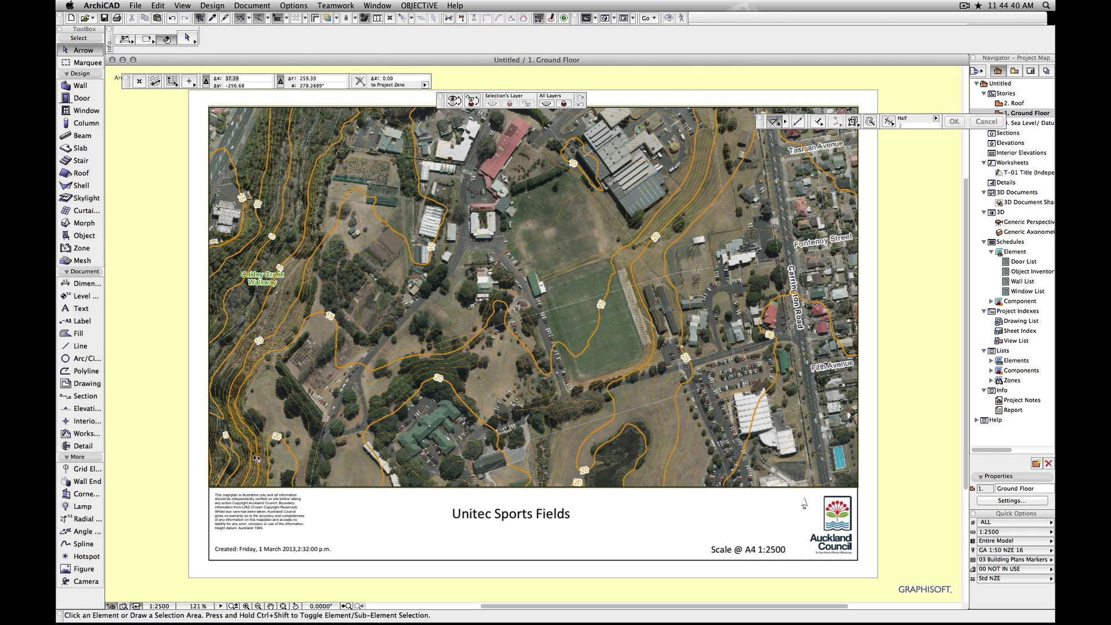
pyautogui.click(453, 329)
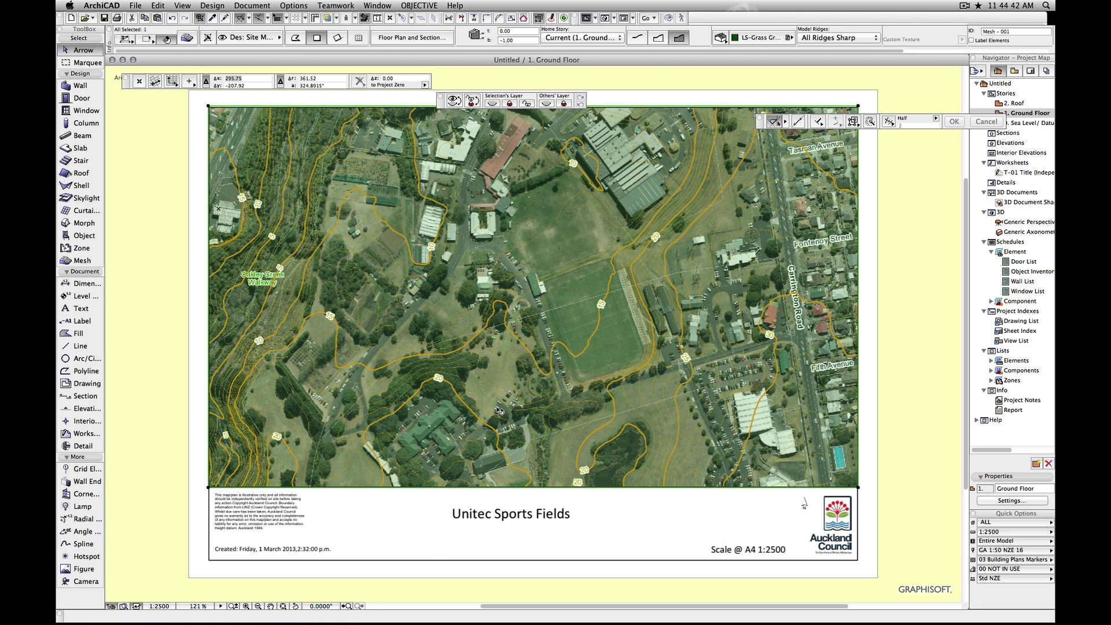
pyautogui.click(297, 39)
pyautogui.click(81, 260)
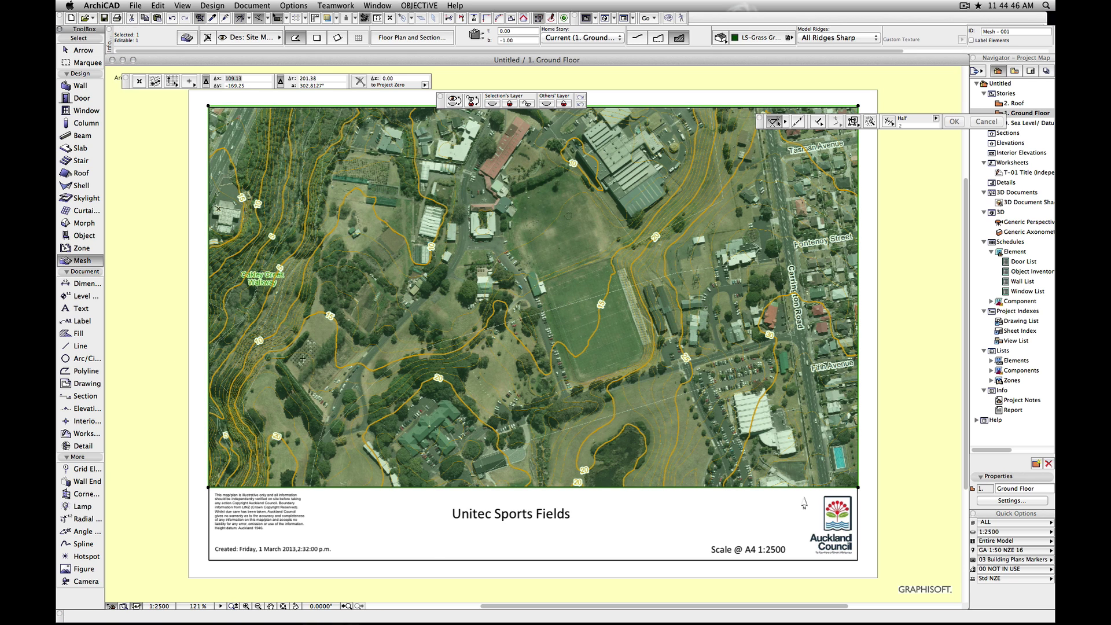
pyautogui.click(335, 365)
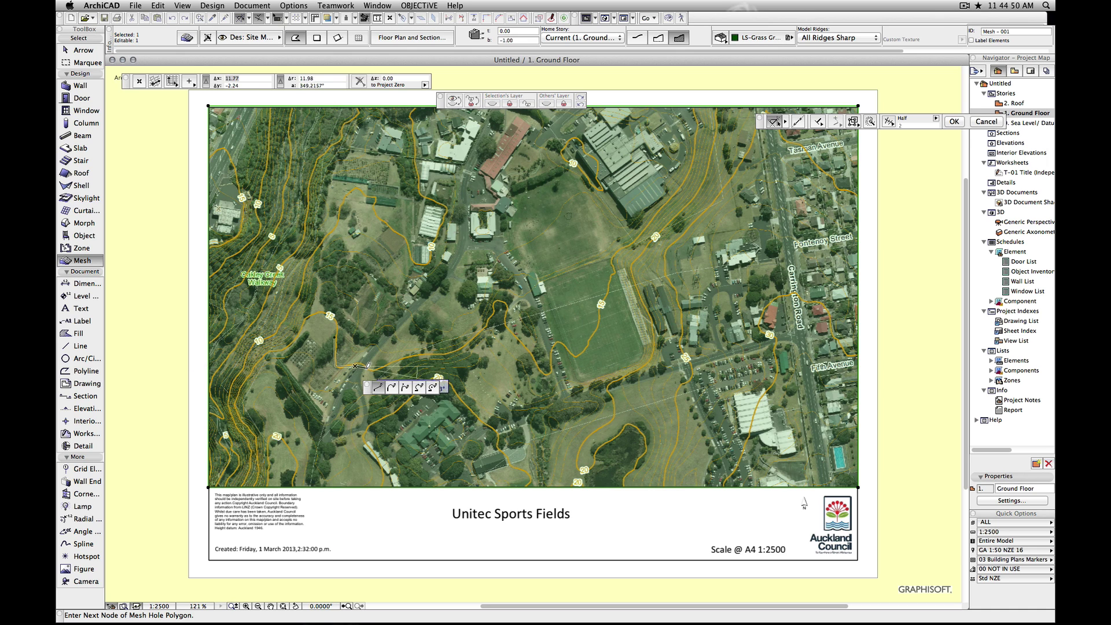
pyautogui.doubleClick(388, 365)
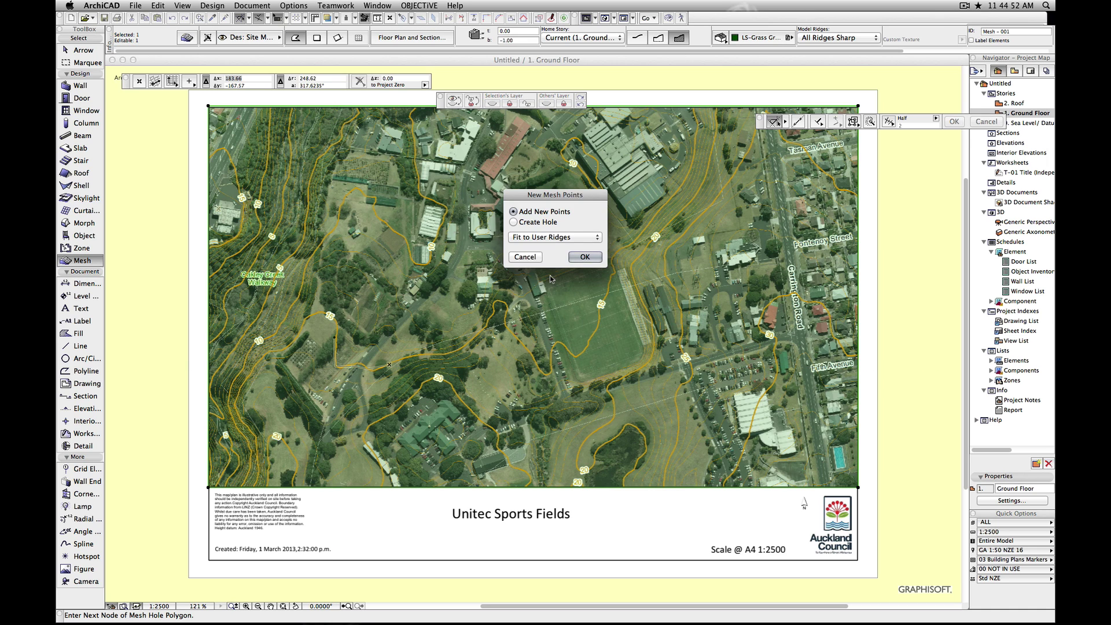
pyautogui.click(585, 257)
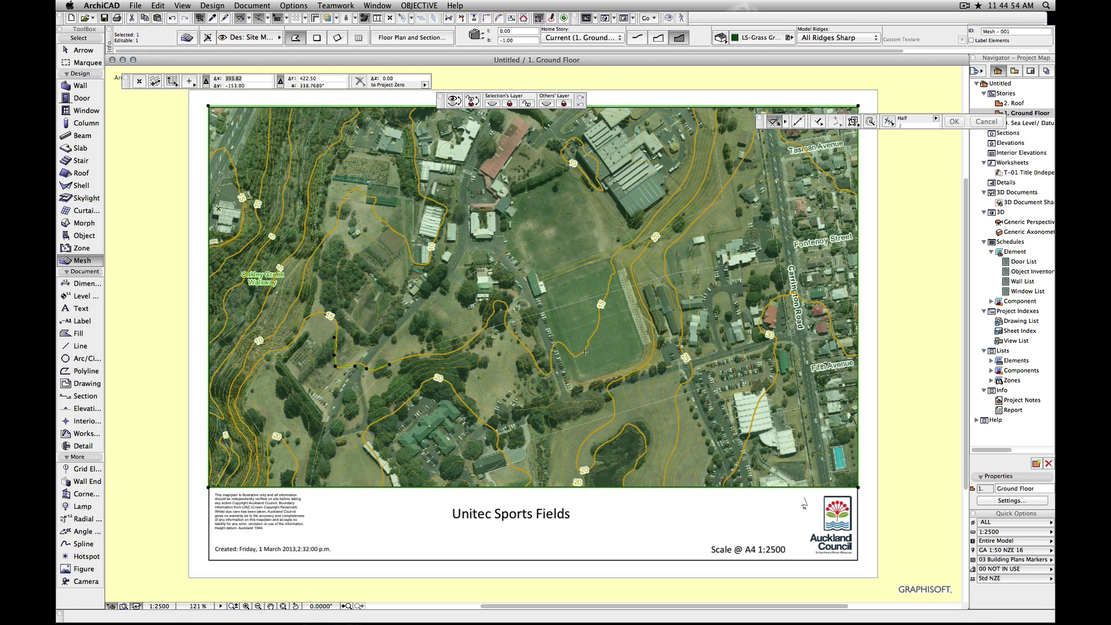
pyautogui.press('super+z')
# Trace a contour with a six-node spline from the map's left edge to its top edge
pyautogui.click(79, 545)
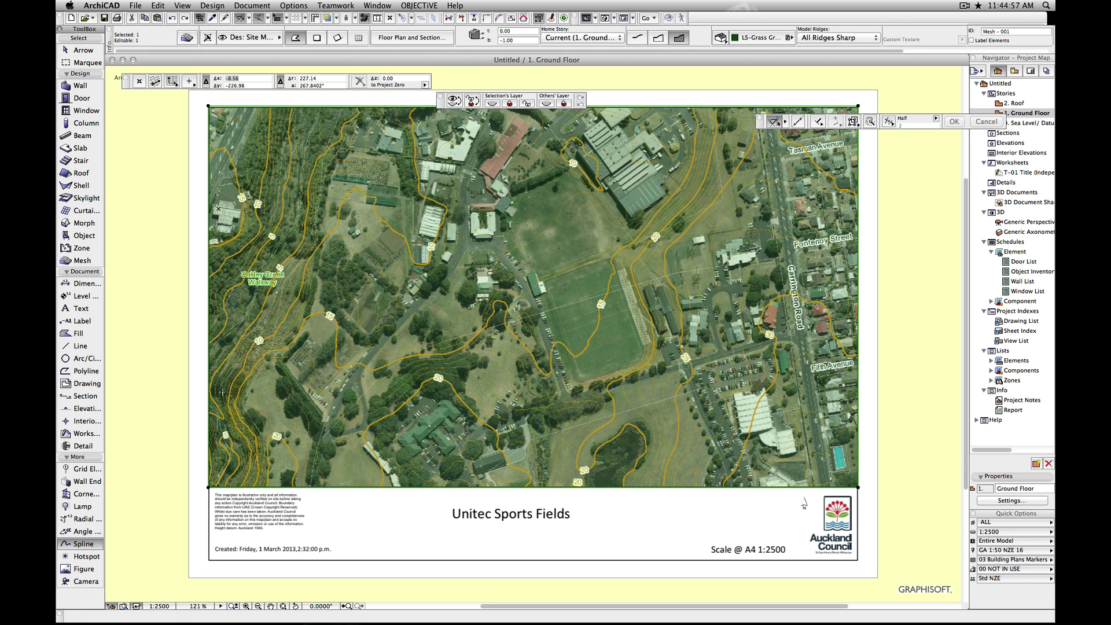
pyautogui.click(202, 413)
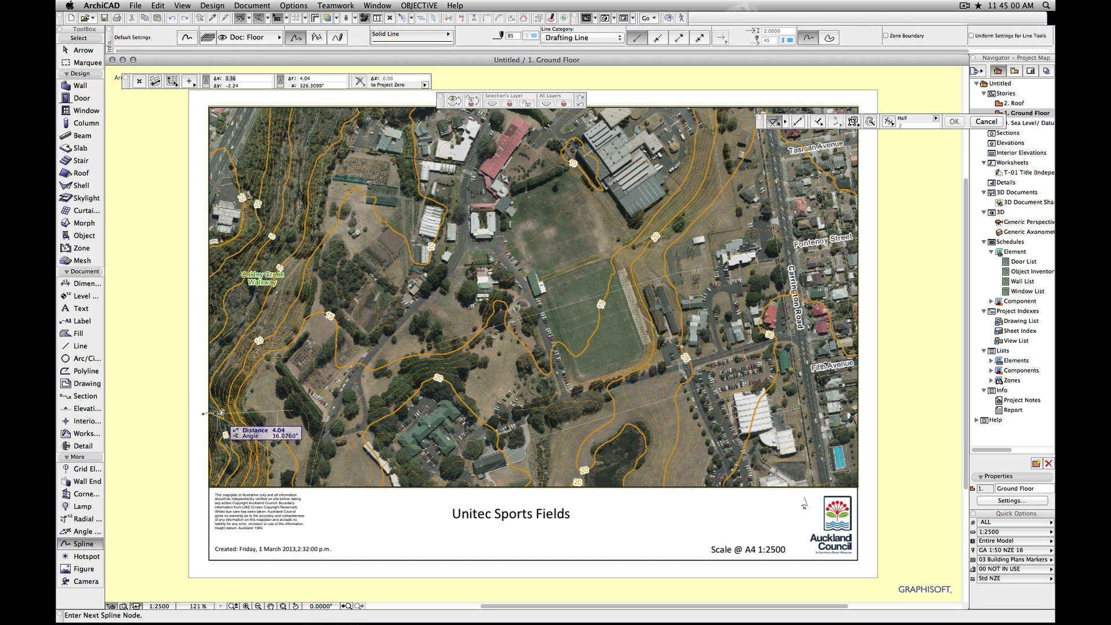
pyautogui.click(212, 387)
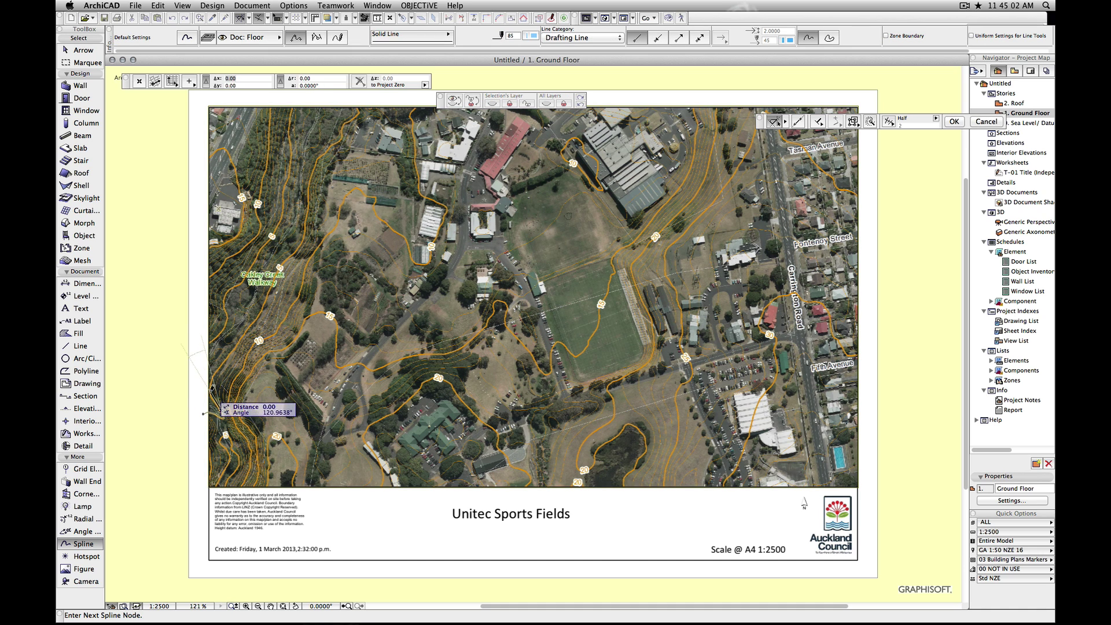
pyautogui.click(251, 323)
pyautogui.click(301, 243)
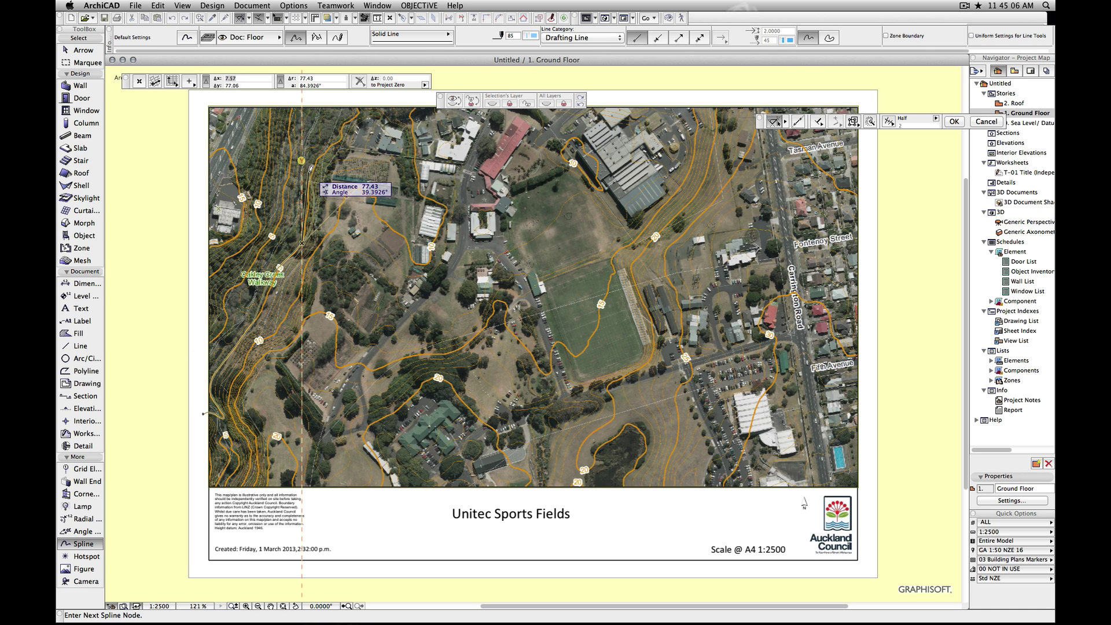
pyautogui.click(341, 141)
pyautogui.click(353, 100)
pyautogui.click(353, 99)
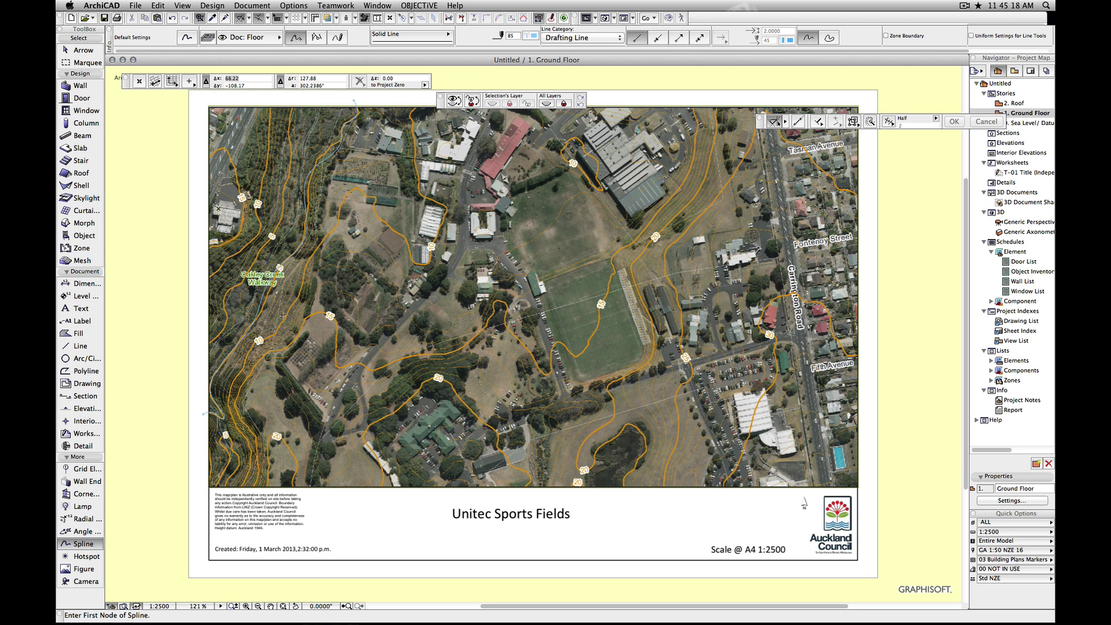
pyautogui.press('Escape')
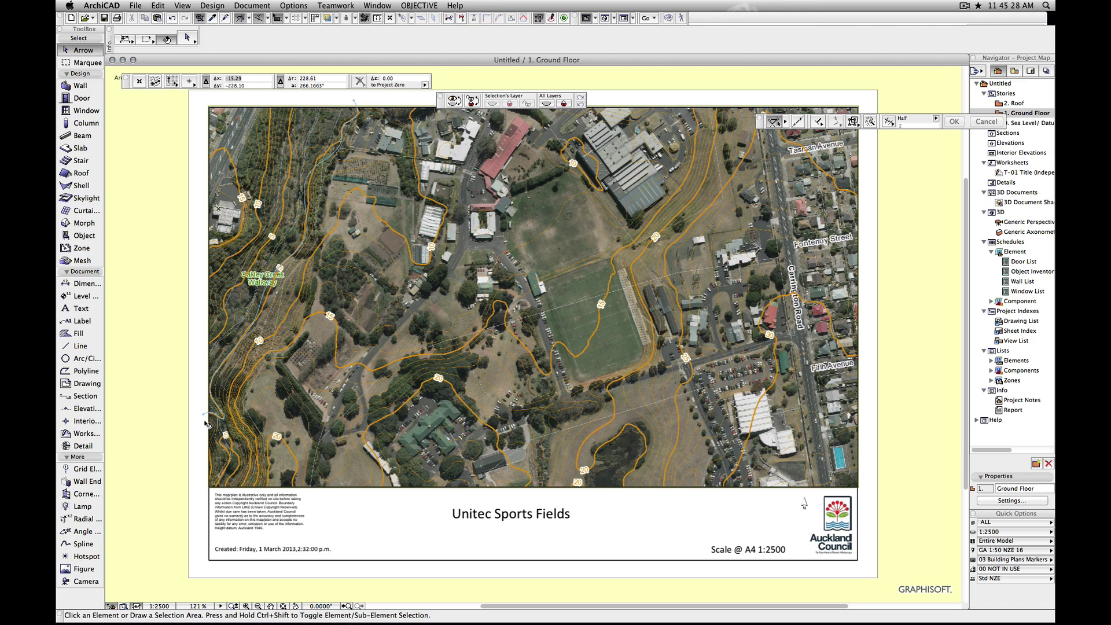
# Reshape the first traced spline by adding a node and moving another onto its orange contour
pyautogui.scroll(8, 204, 428)
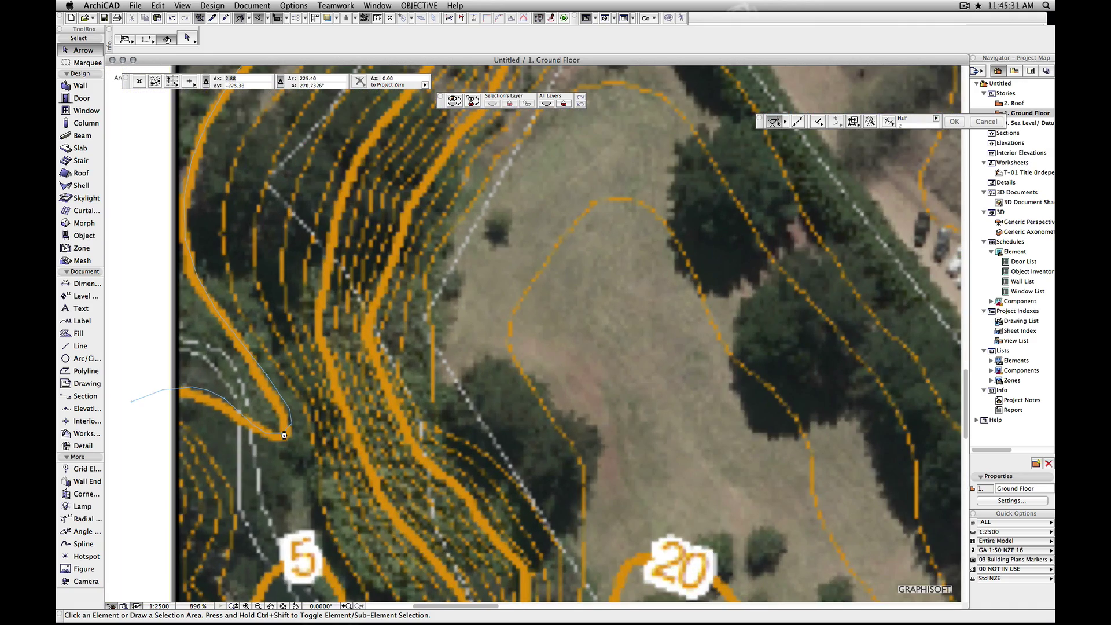
pyautogui.click(283, 434)
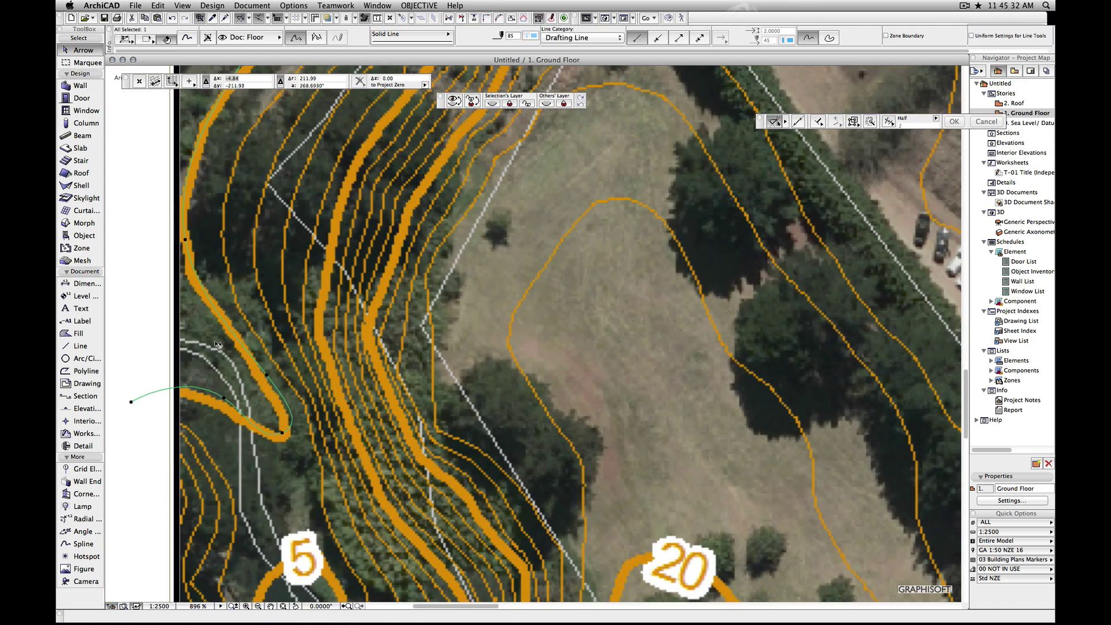
pyautogui.click(226, 398)
pyautogui.click(238, 415)
pyautogui.click(220, 403)
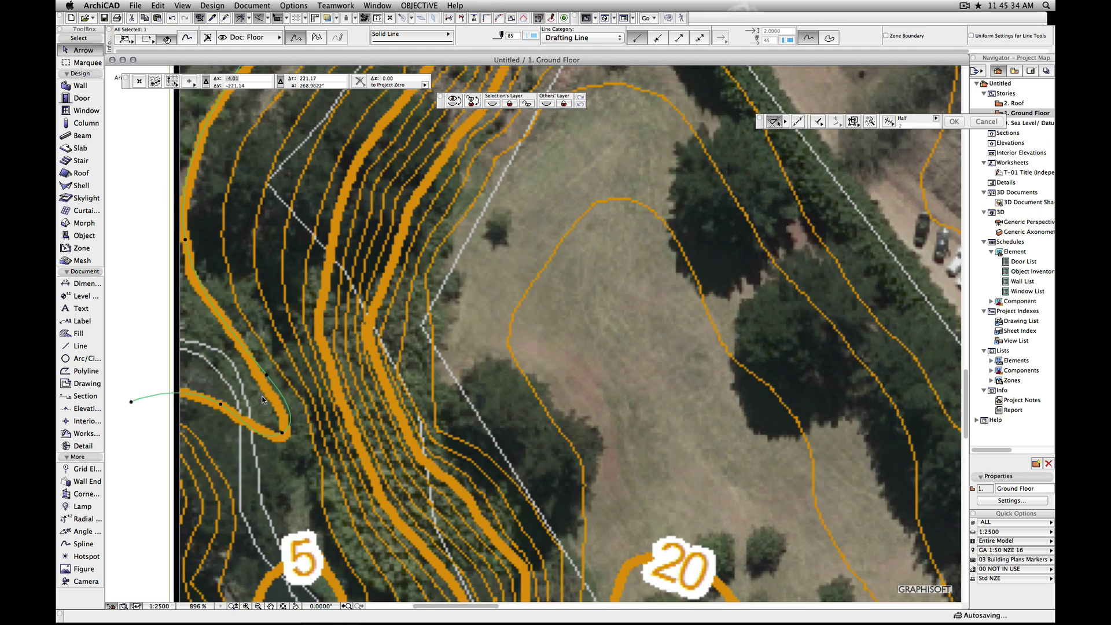
pyautogui.click(267, 376)
pyautogui.click(266, 446)
pyautogui.click(263, 378)
pyautogui.scroll(-10, 445, 388)
pyautogui.scroll(5, 453, 445)
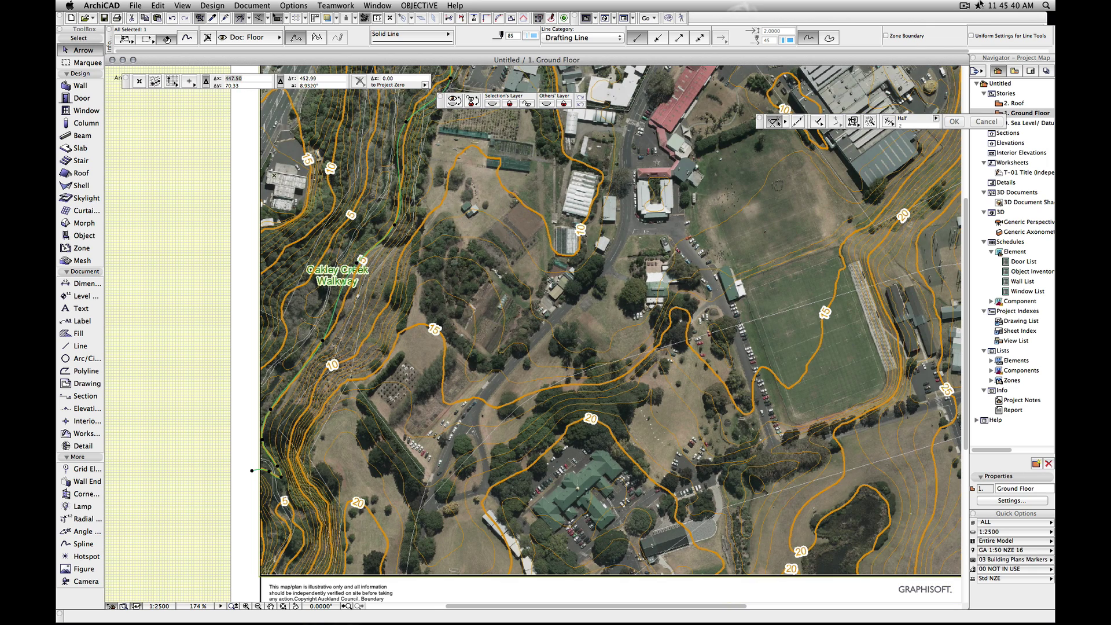
# Stretch the green contour curve's segment and loop so it sits on its orange contour
pyautogui.click(963, 6)
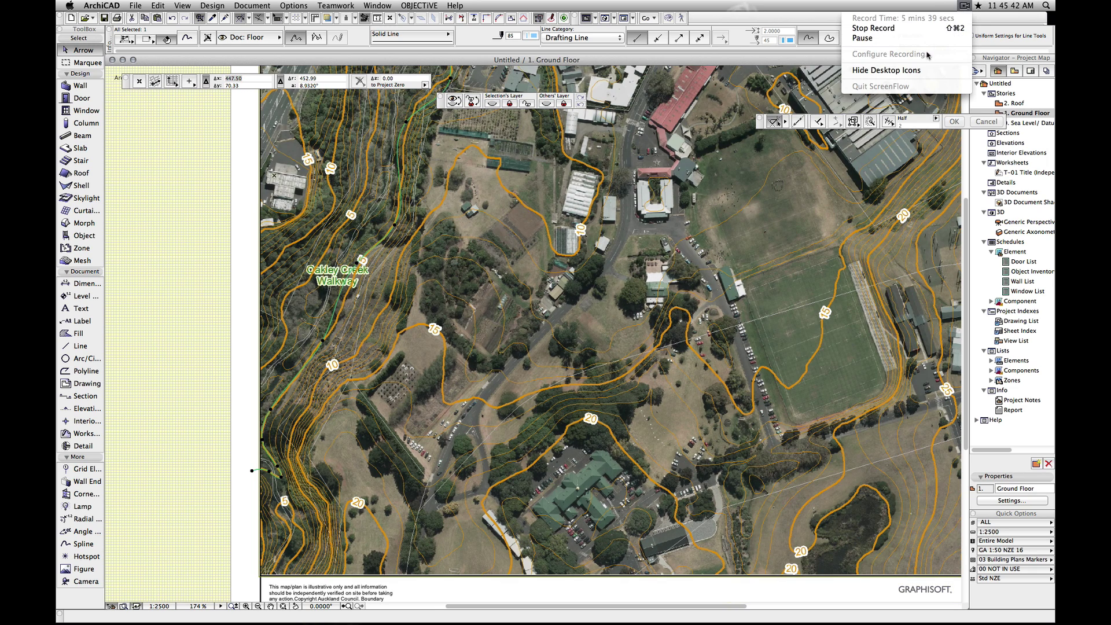
pyautogui.click(917, 38)
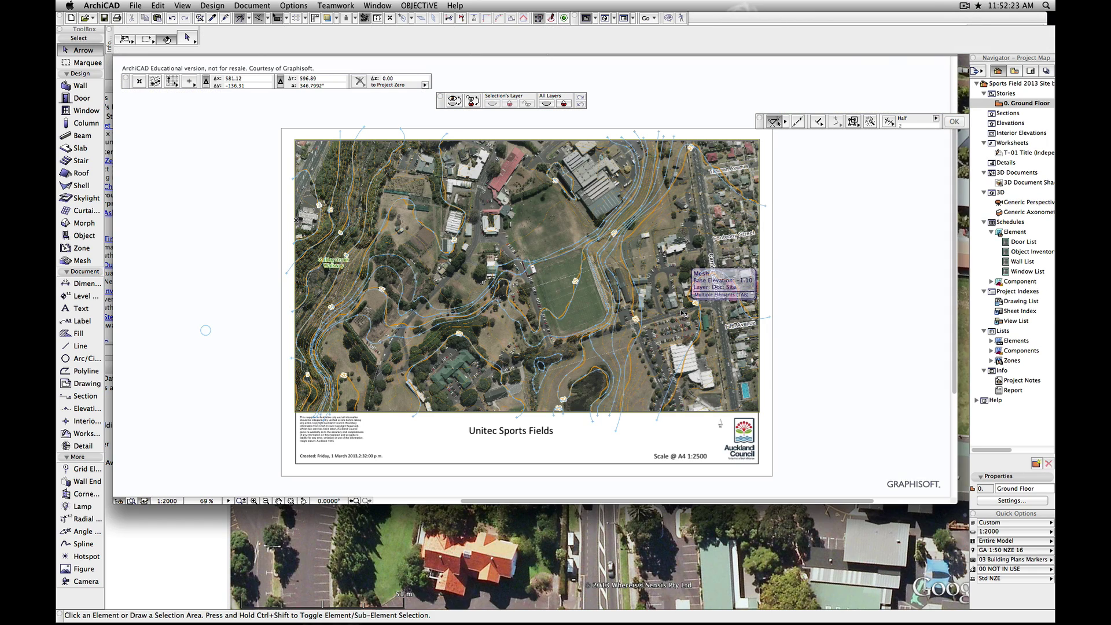
pyautogui.scroll(3, 345, 329)
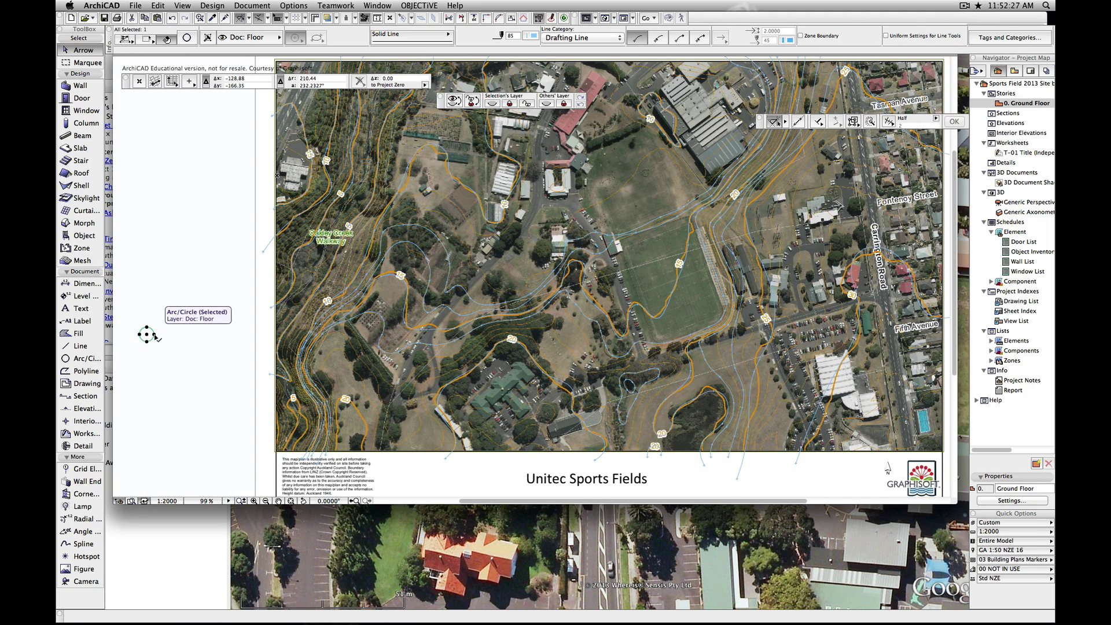
pyautogui.press('BackSpace')
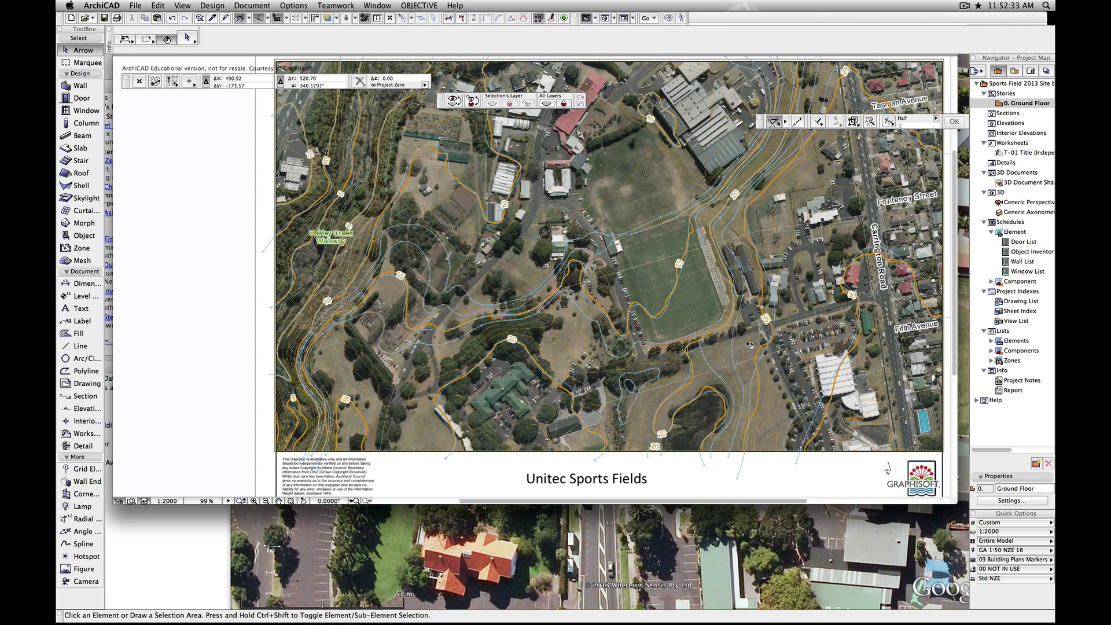
pyautogui.scroll(-3, 750, 345)
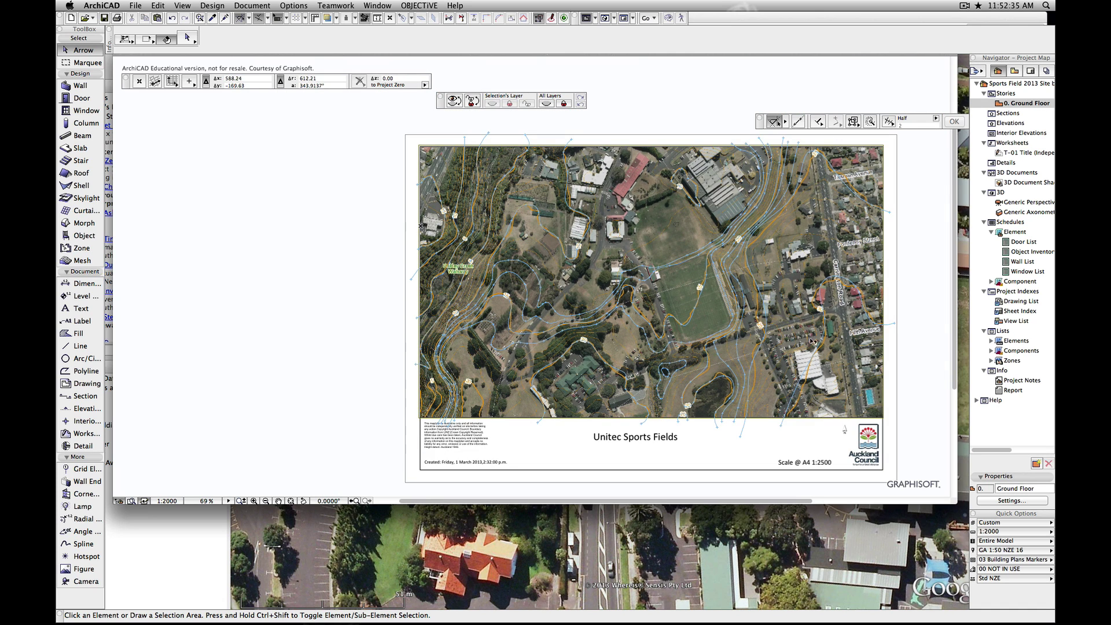
pyautogui.click(823, 285)
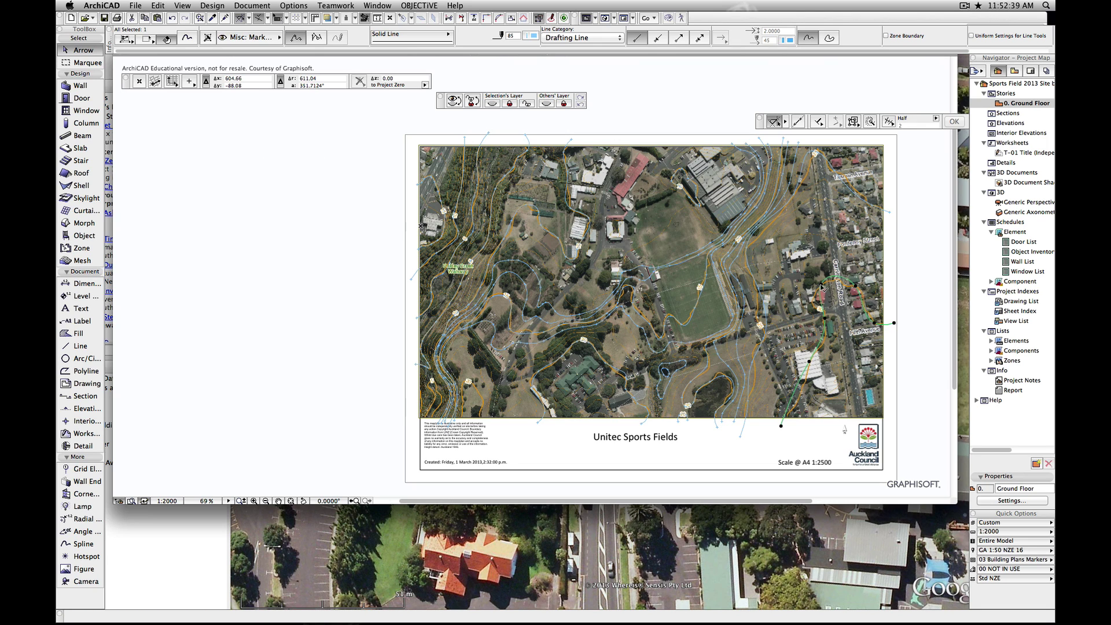
pyautogui.click(821, 284)
pyautogui.click(845, 294)
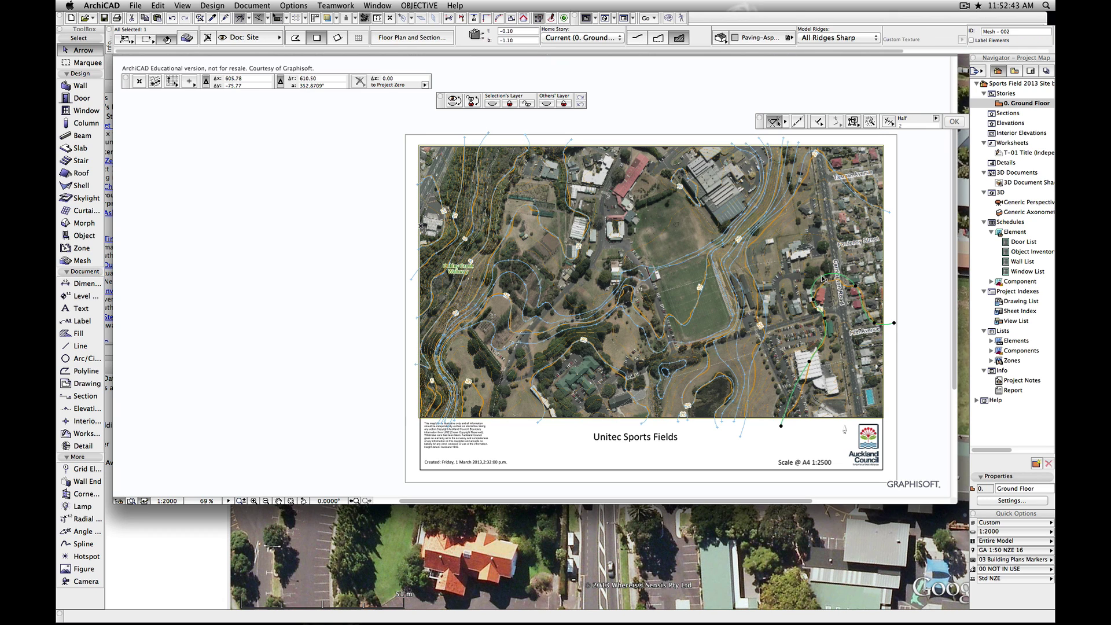
pyautogui.click(823, 279)
pyautogui.click(824, 277)
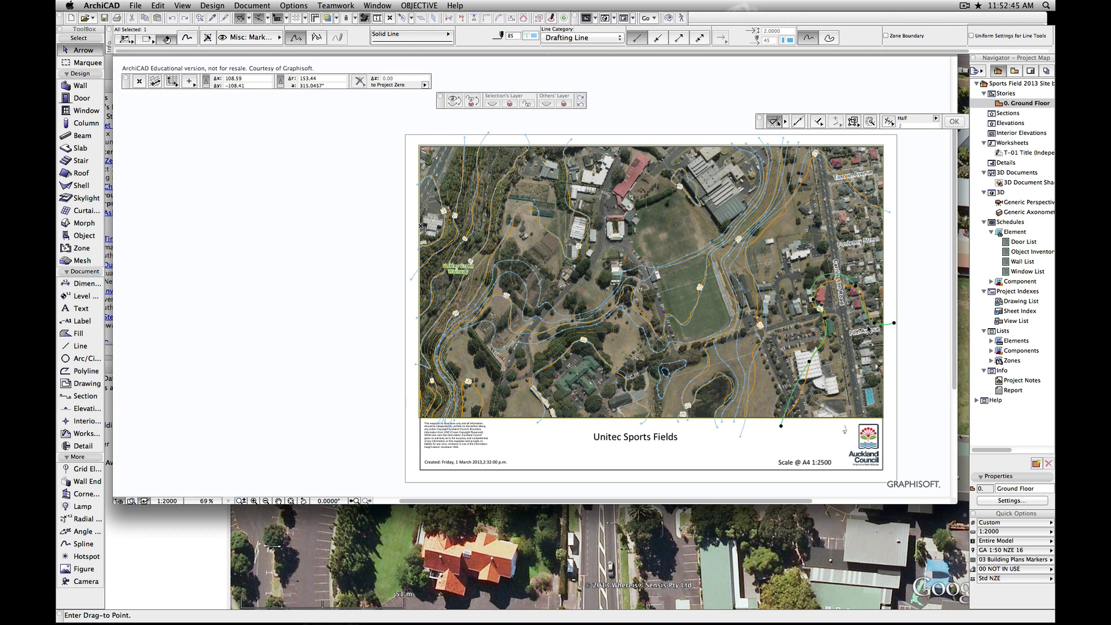
pyautogui.click(825, 278)
pyautogui.click(872, 309)
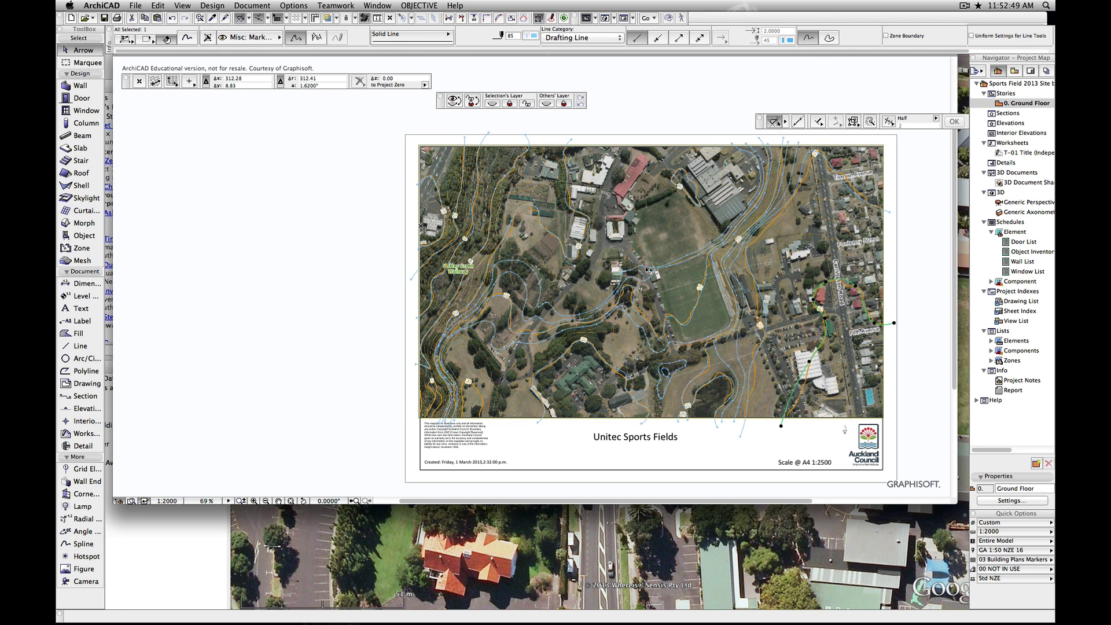
# Select all 19 splines, assign them to the Contours layer, then undo that change
pyautogui.press('super+l')
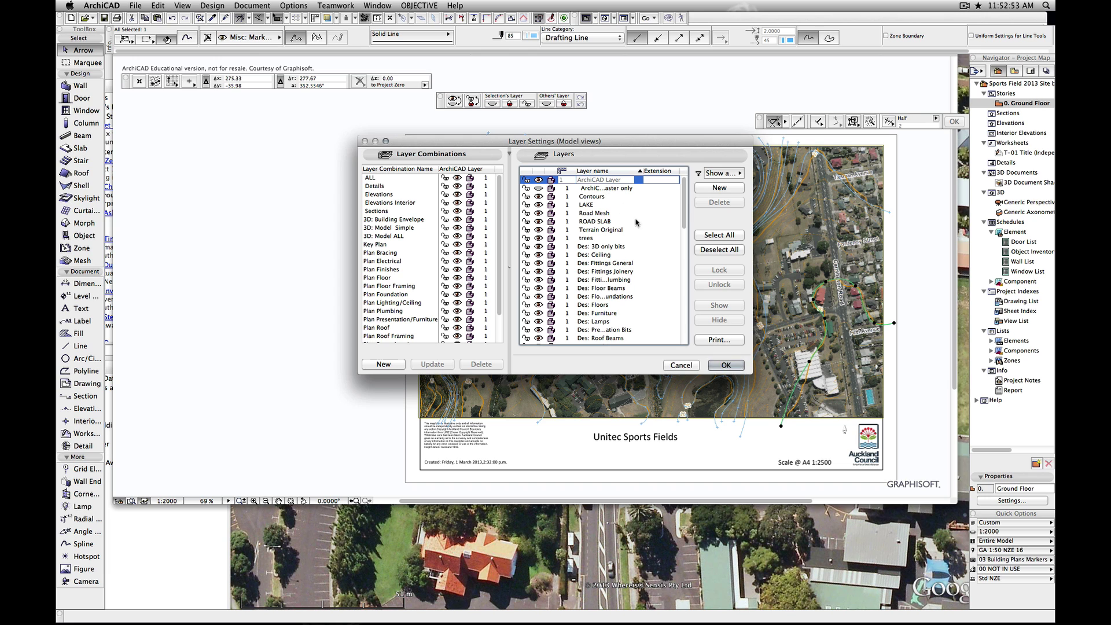
pyautogui.click(683, 366)
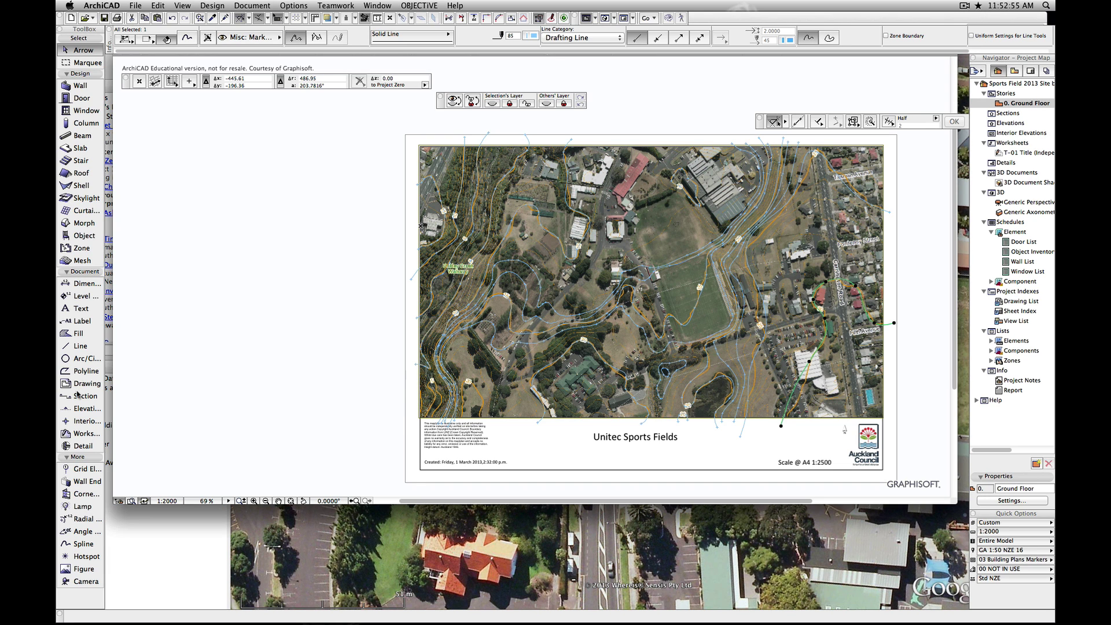
pyautogui.click(84, 544)
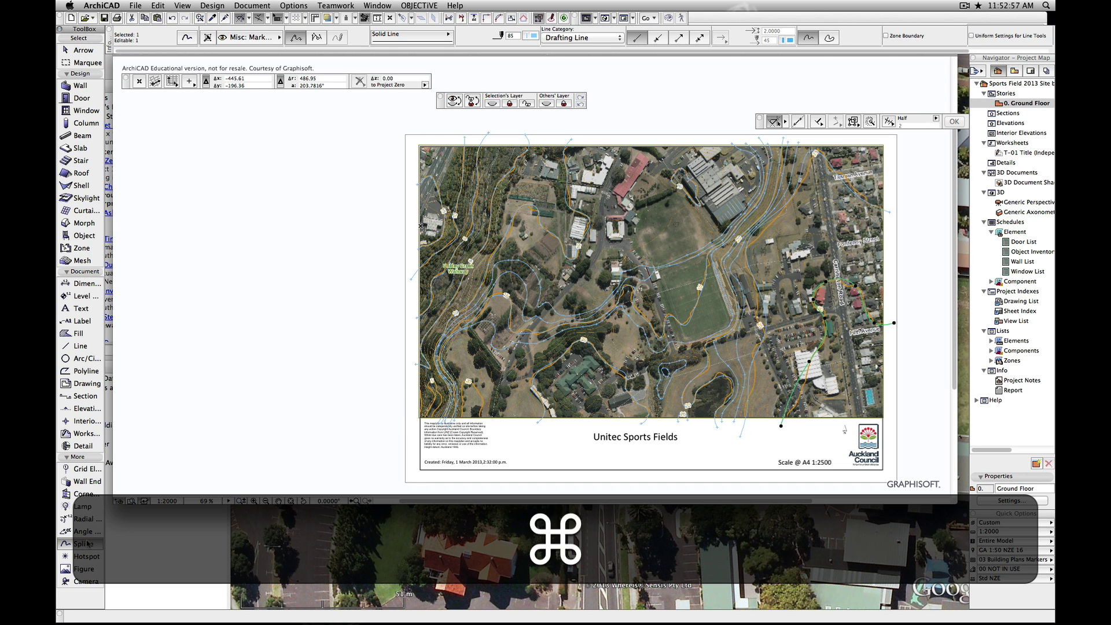
pyautogui.press('super+a')
pyautogui.click(255, 40)
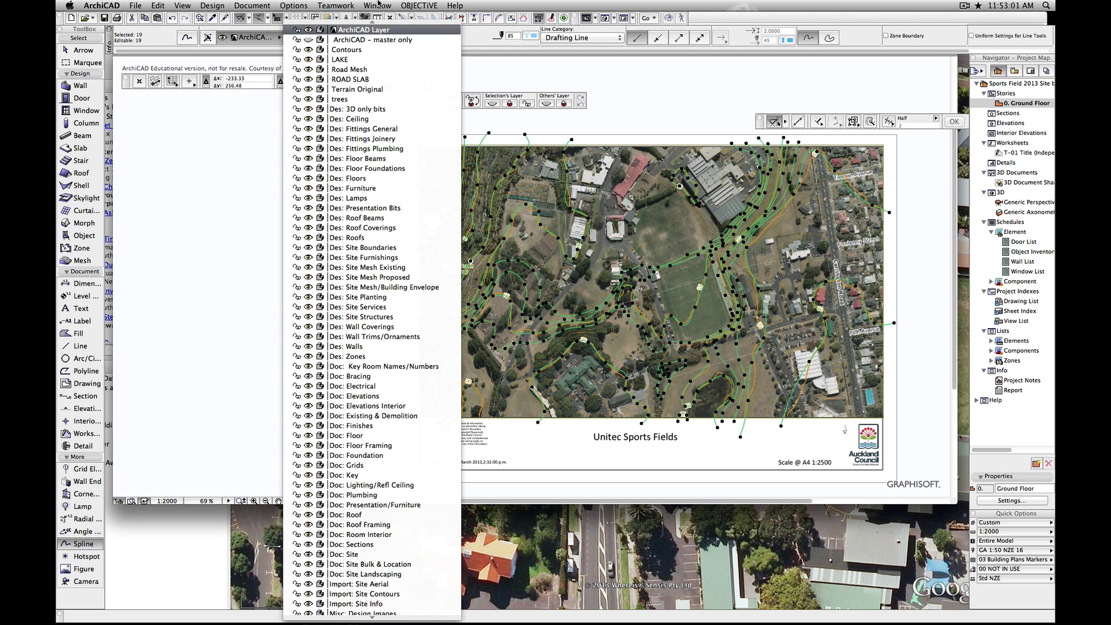
pyautogui.click(357, 49)
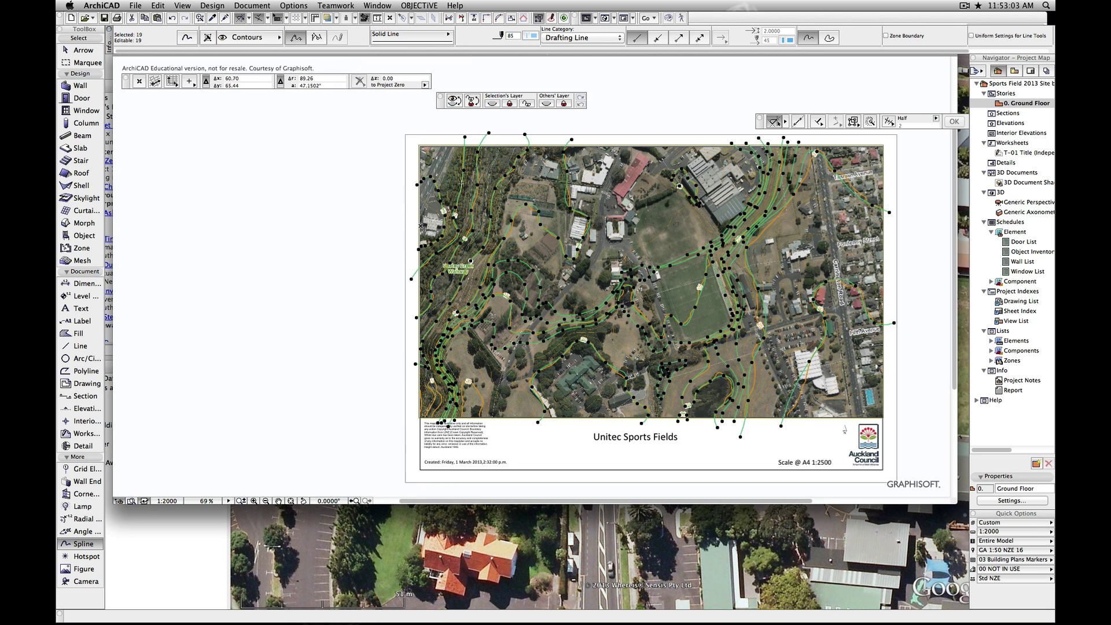
pyautogui.press('super+z')
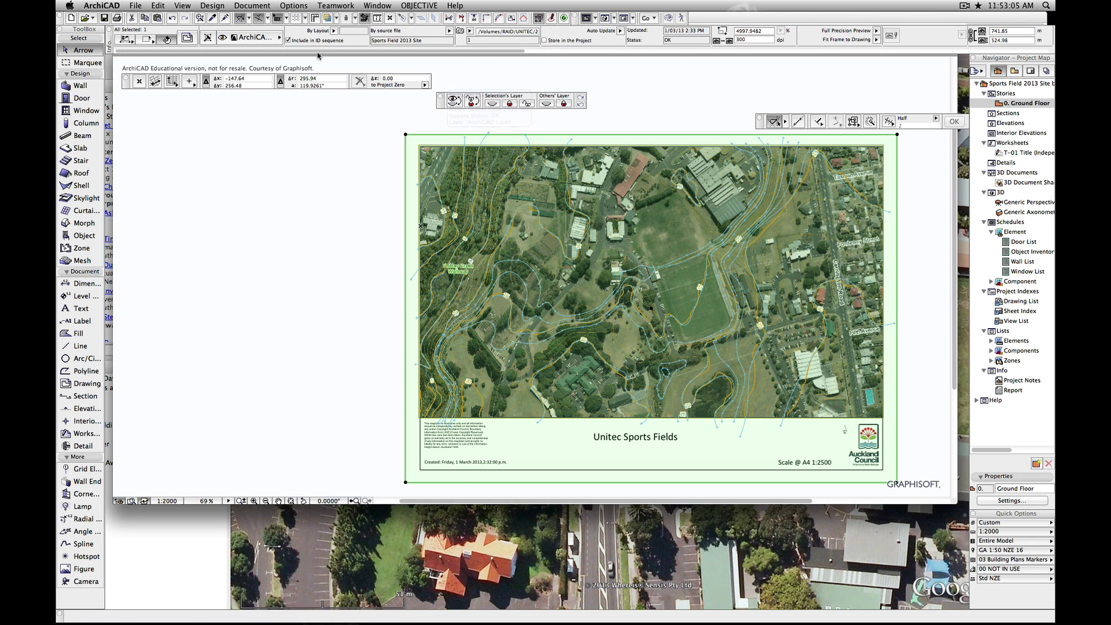
# Move the aerial drawing to Import: Site Aerial, then undo that layer change
pyautogui.click(251, 37)
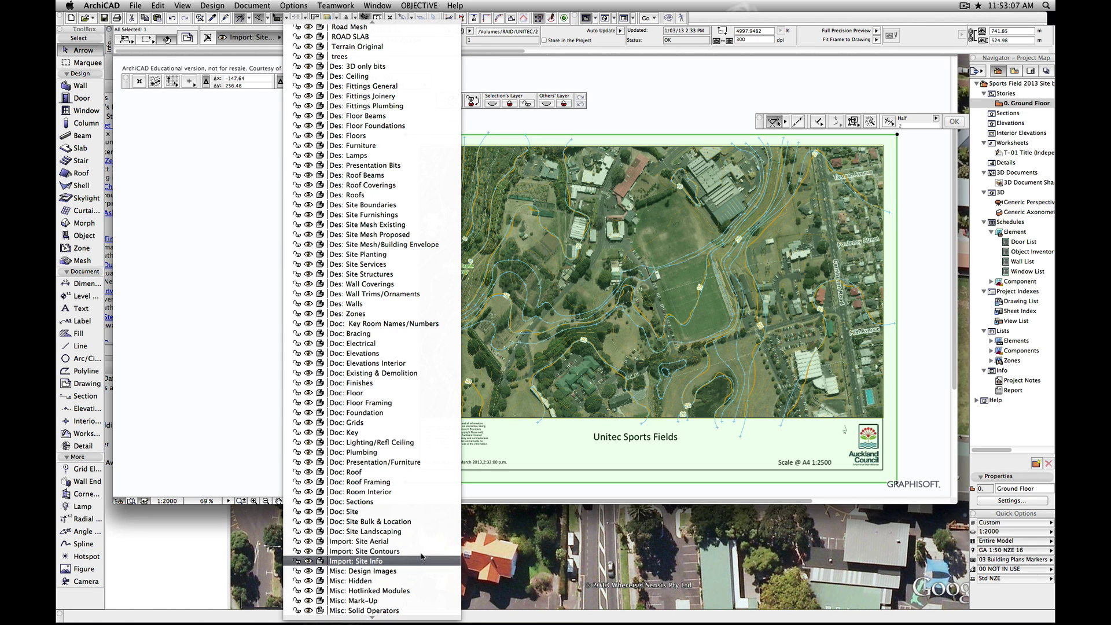
pyautogui.click(417, 542)
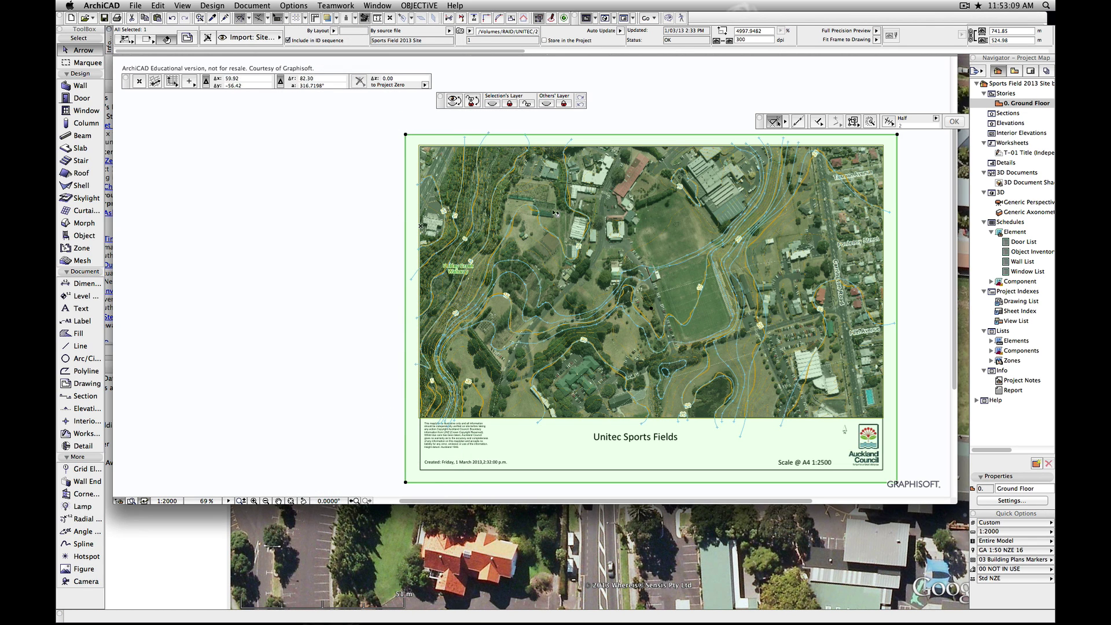
pyautogui.press('super+z')
# Select the site mesh and assign it to the Des: Site Mesh Existing layer
pyautogui.click(820, 415)
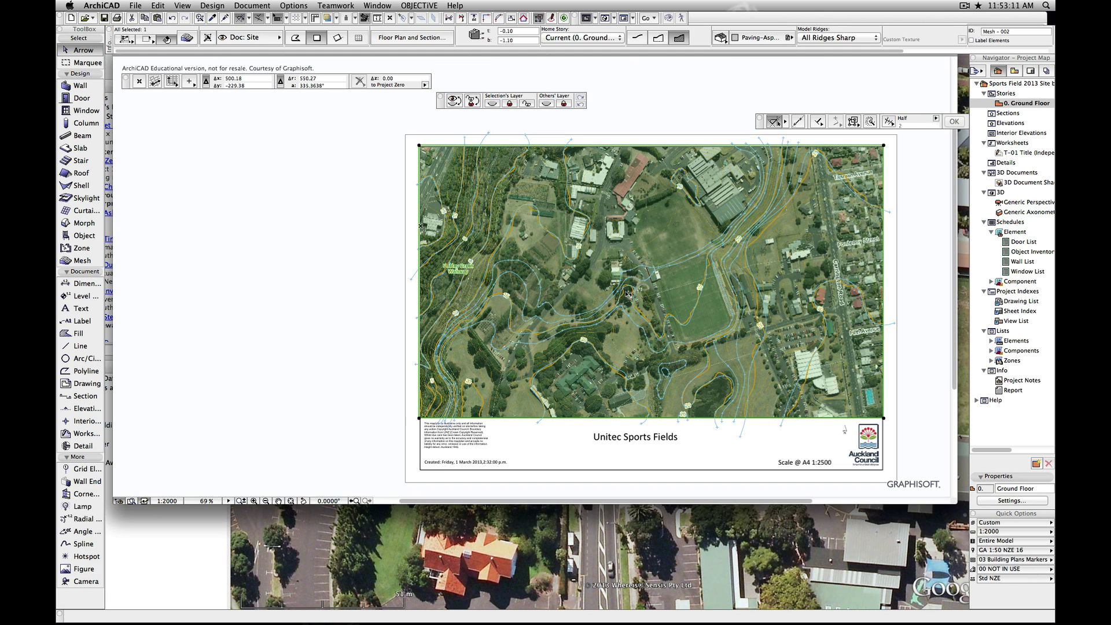
pyautogui.click(252, 37)
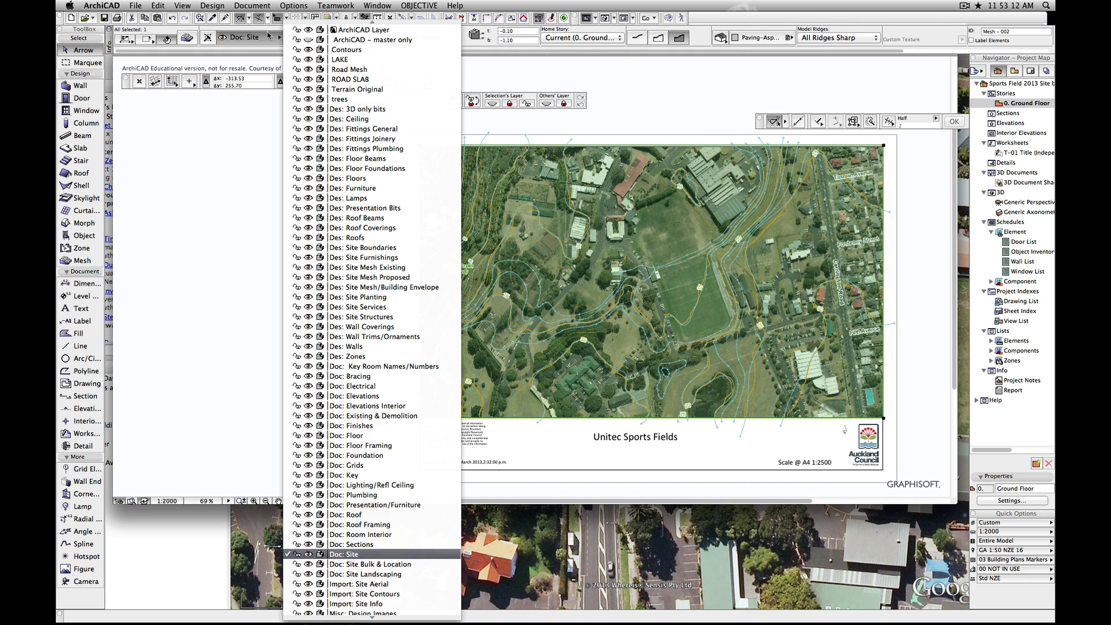
pyautogui.click(382, 90)
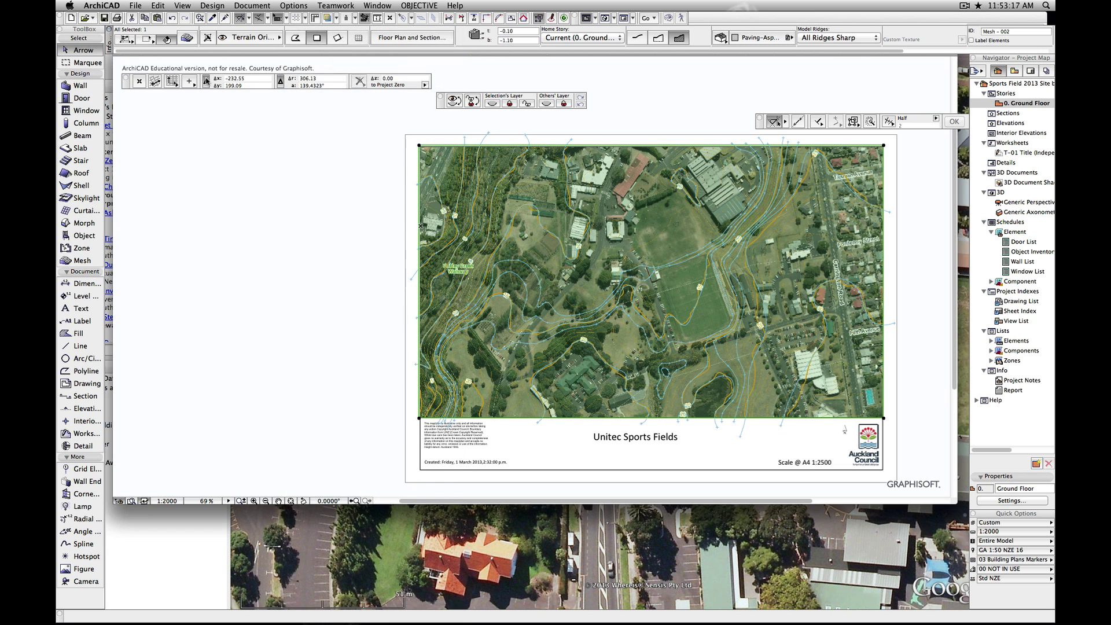
pyautogui.click(238, 38)
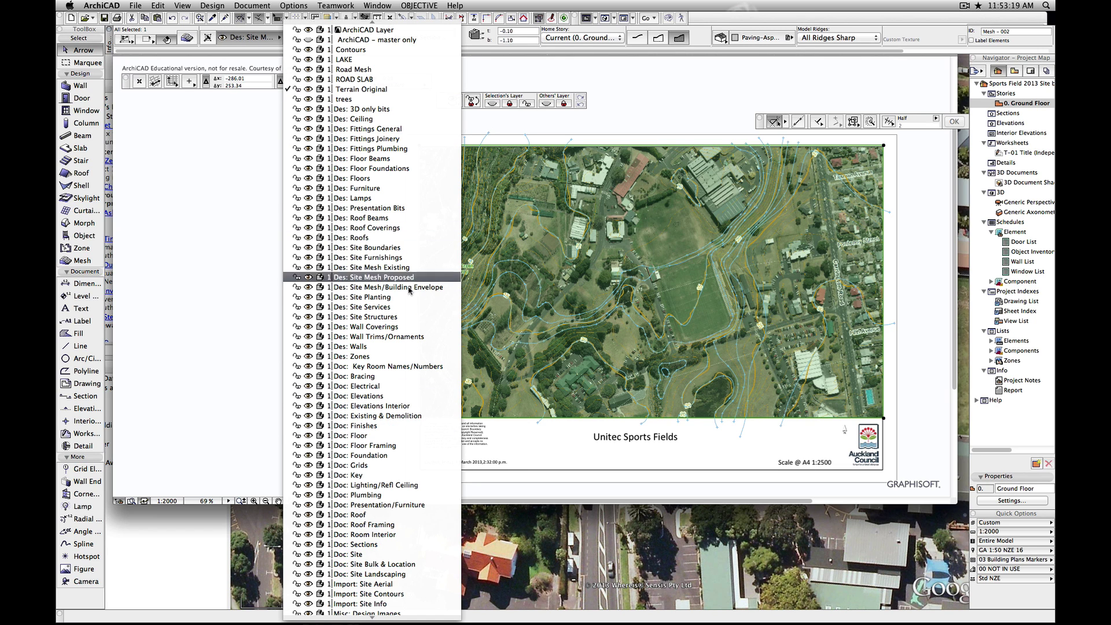
pyautogui.click(360, 268)
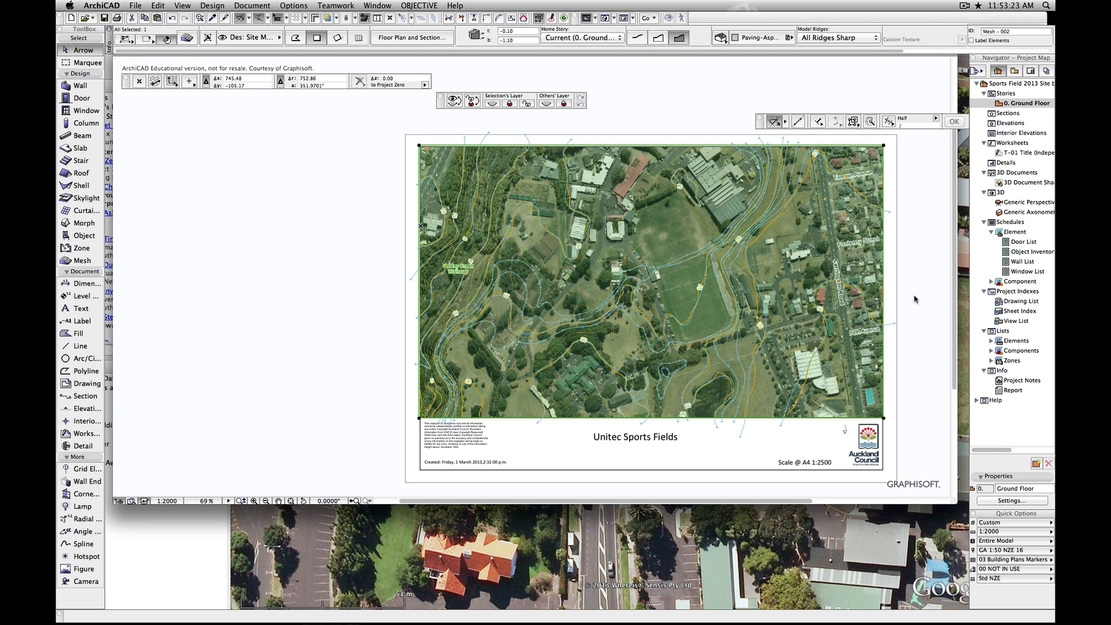
pyautogui.click(915, 300)
pyautogui.scroll(-5, 913, 299)
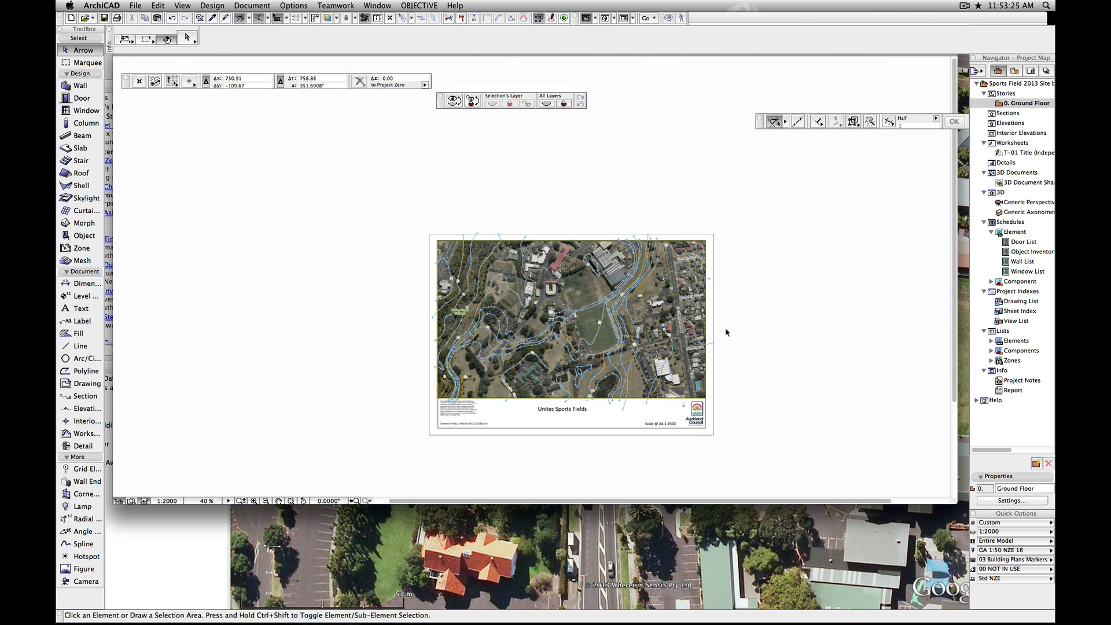
pyautogui.scroll(3, 725, 333)
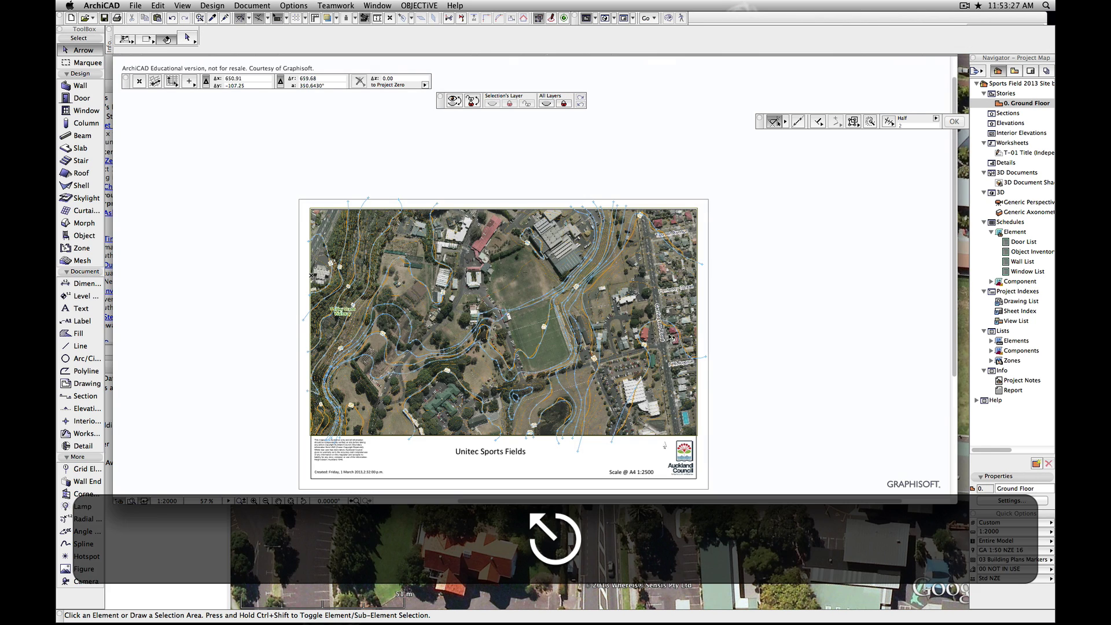
pyautogui.click(670, 338)
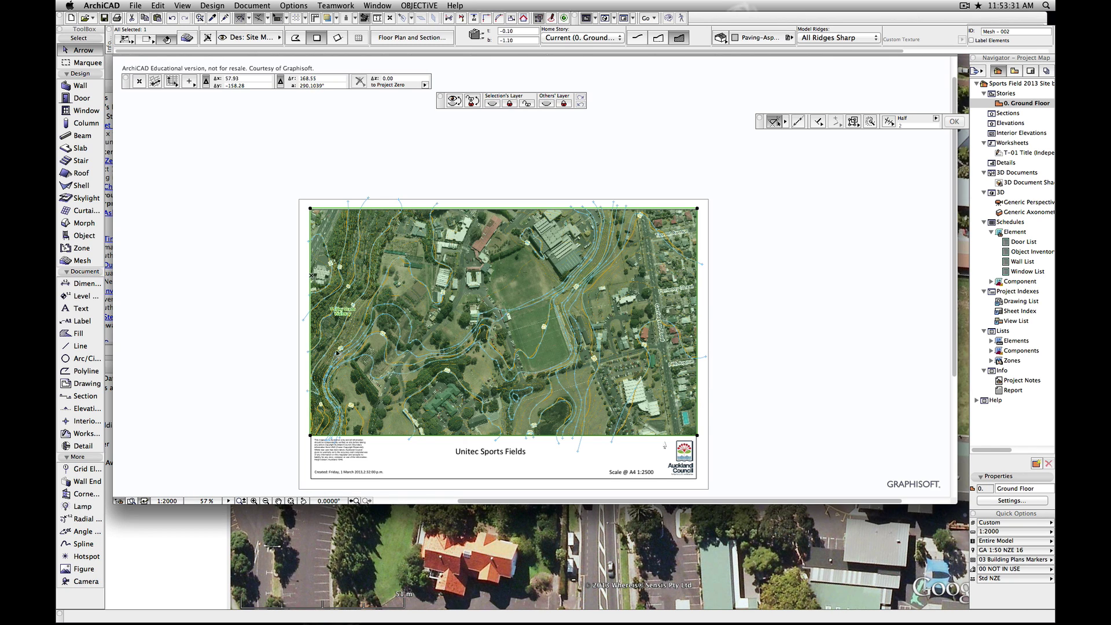
pyautogui.click(91, 265)
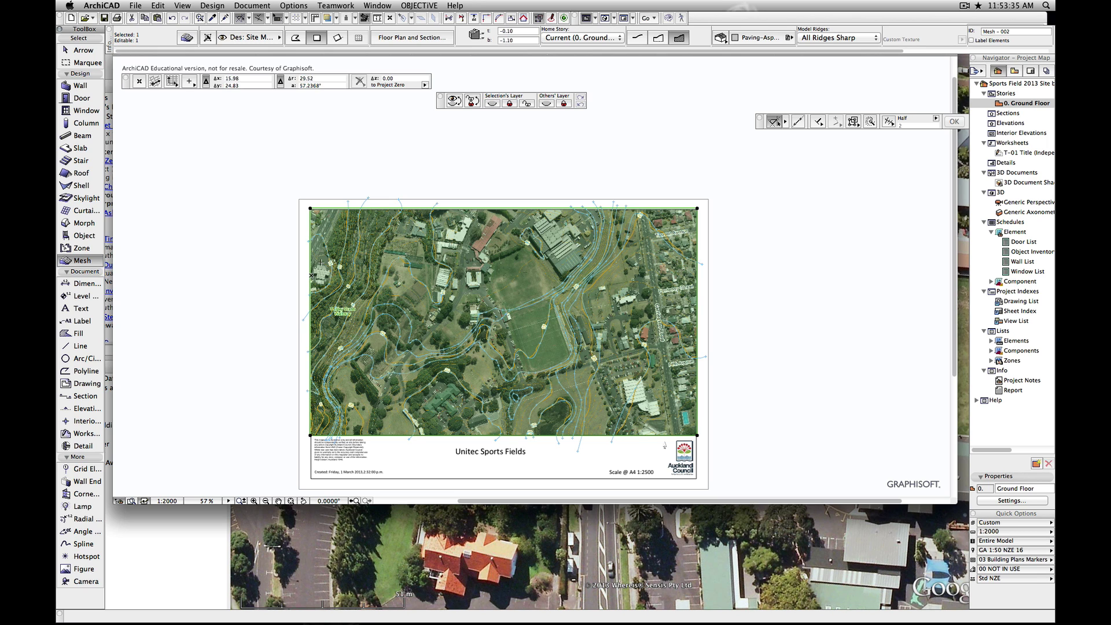
pyautogui.press('space')
pyautogui.click(329, 256)
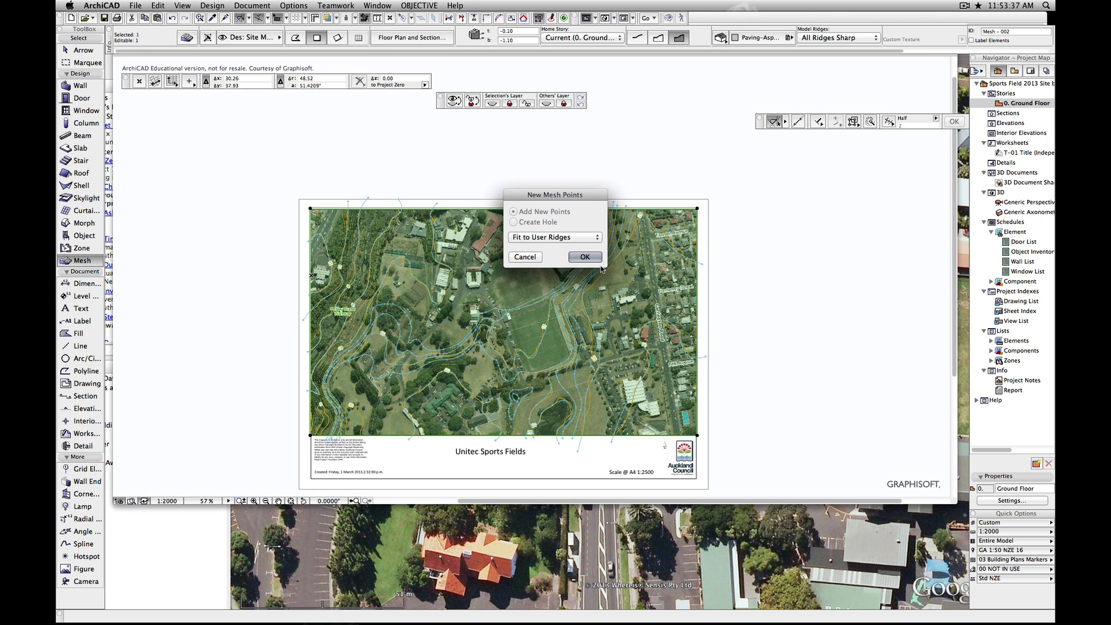
pyautogui.press('Return')
pyautogui.scroll(5, 348, 239)
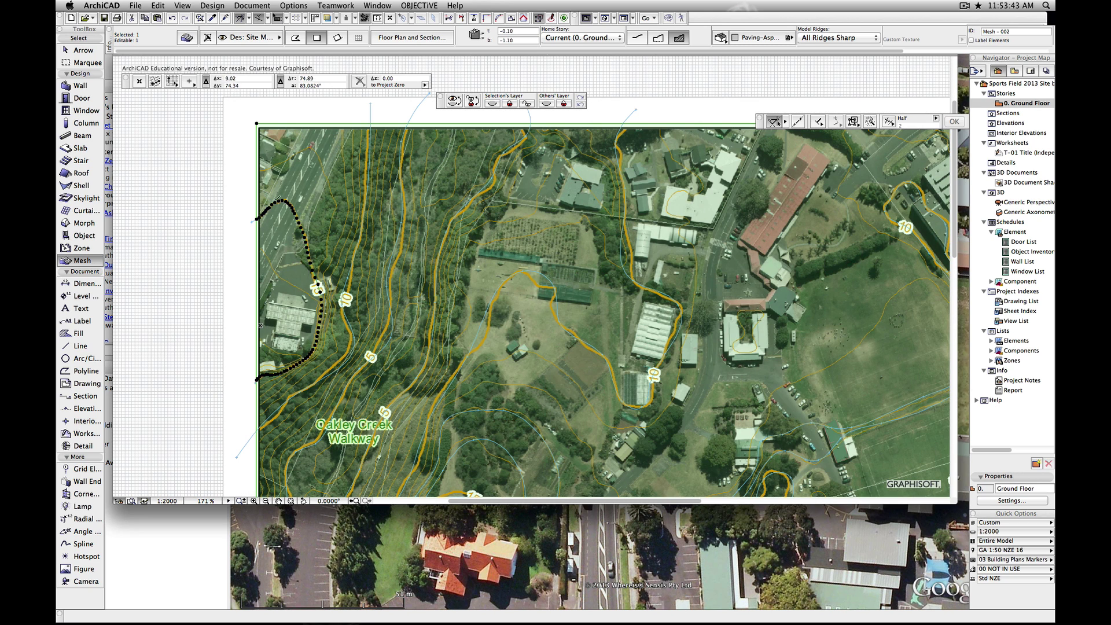
pyautogui.press('super+z')
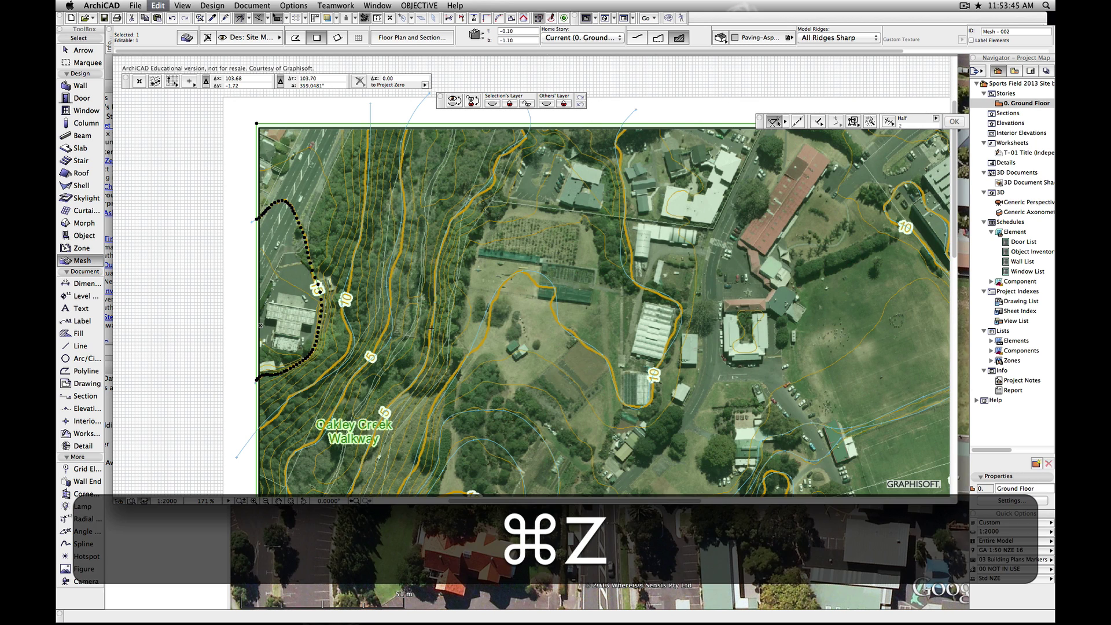
# In Magic Wand Settings, choose Deviation from Curves with a Less than tolerance of 0.50
pyautogui.click(335, 5)
pyautogui.moveTo(294, 5)
pyautogui.click(332, 74)
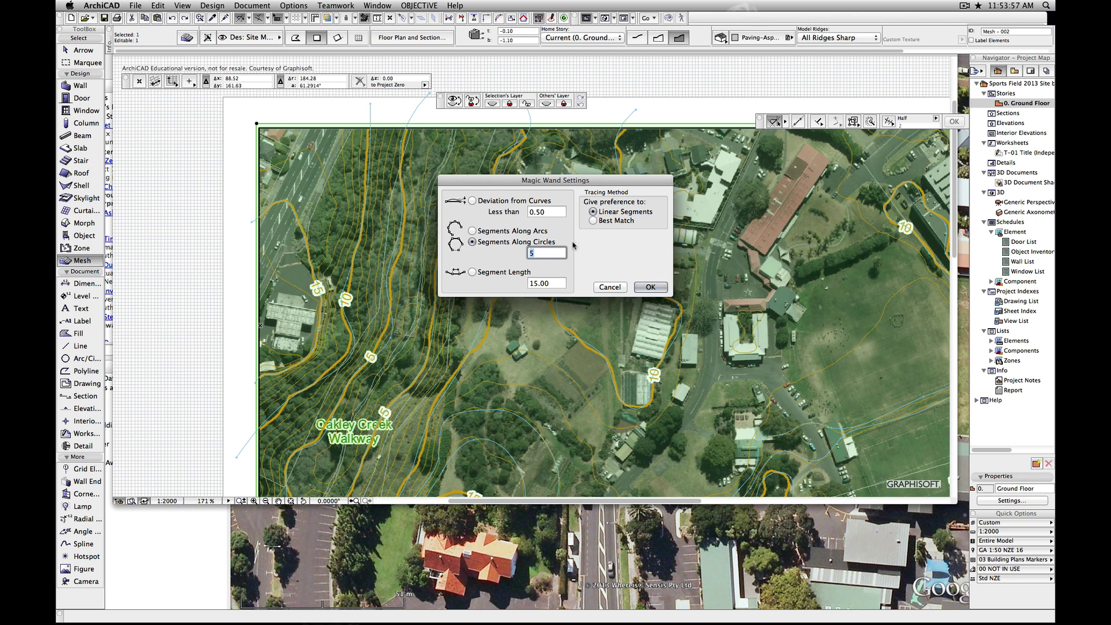
pyautogui.click(497, 202)
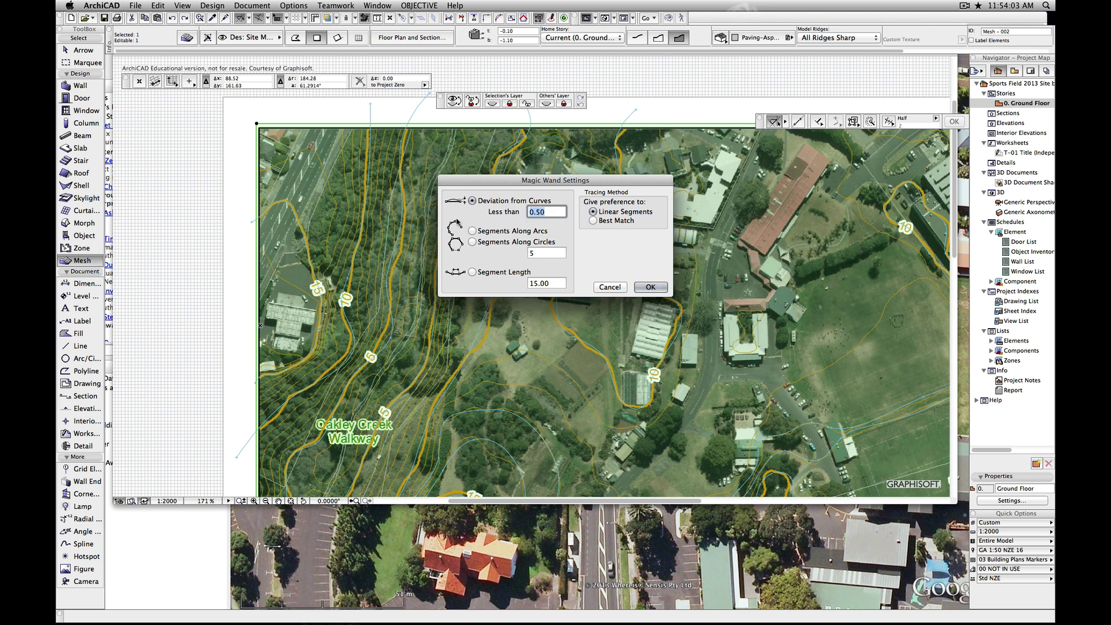
# Confirm the tracing settings and trace three left-side contours into new mesh points
pyautogui.click(651, 287)
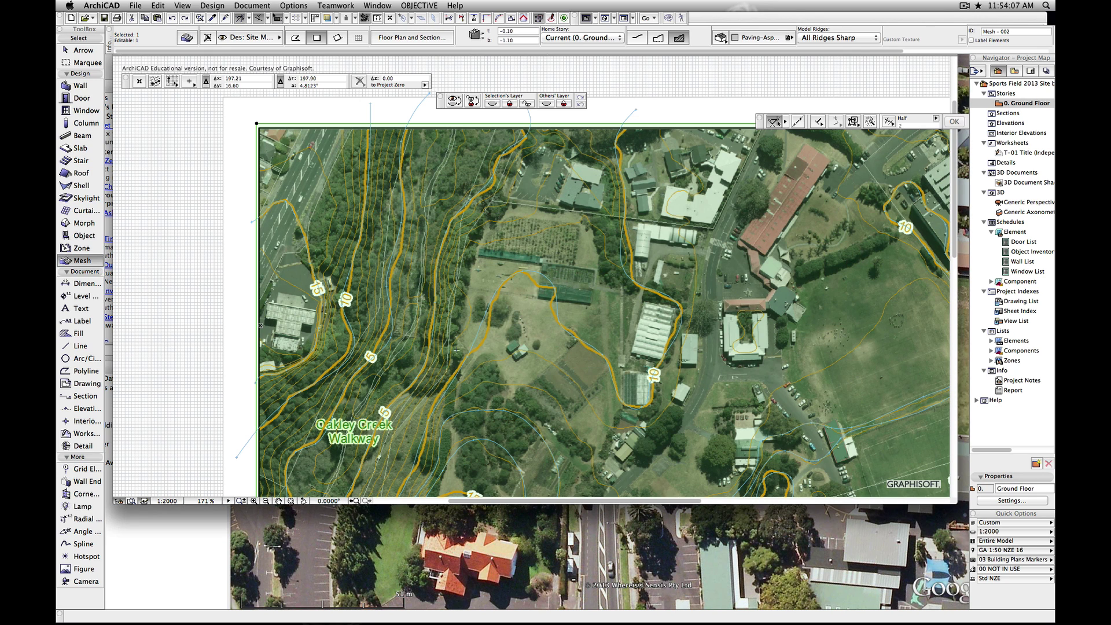
pyautogui.scroll(3, 301, 358)
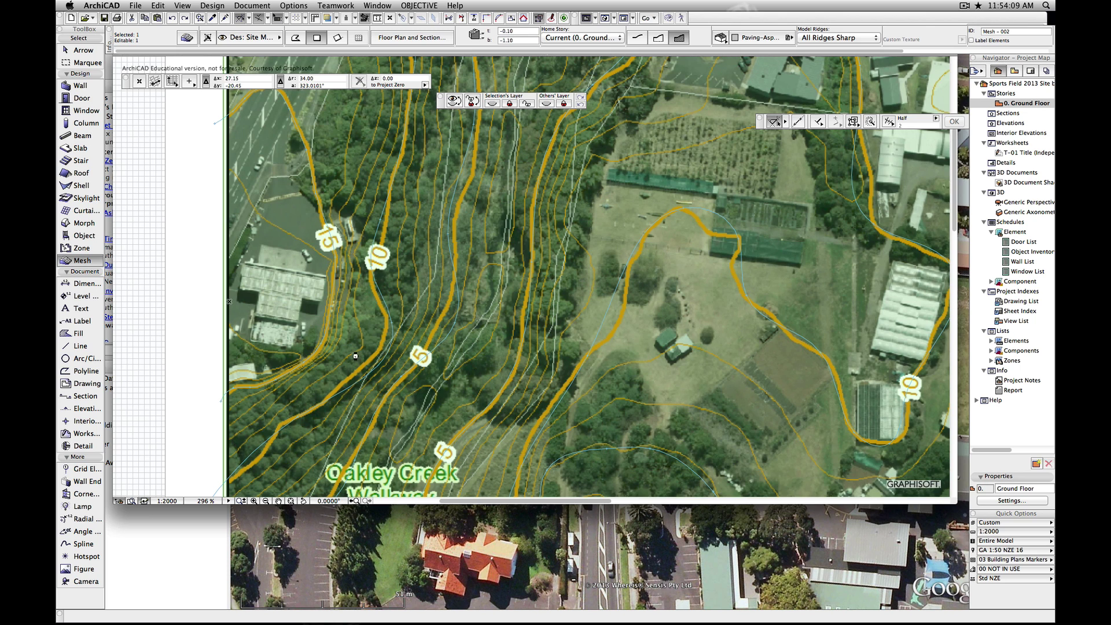
pyautogui.scroll(3, 494, 353)
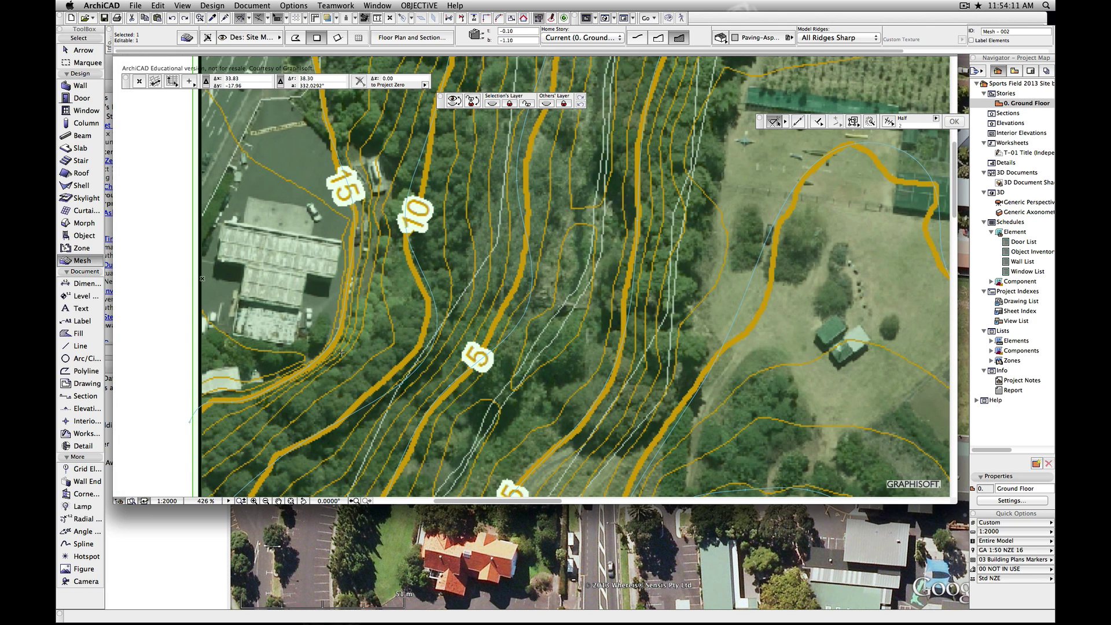
pyautogui.click(339, 351)
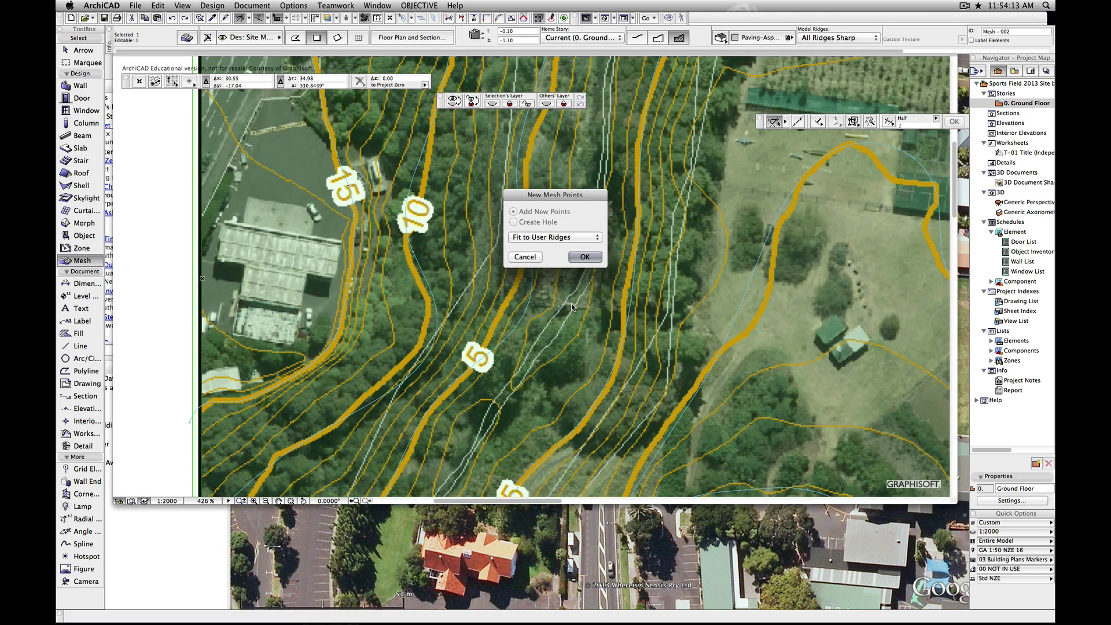
pyautogui.click(586, 255)
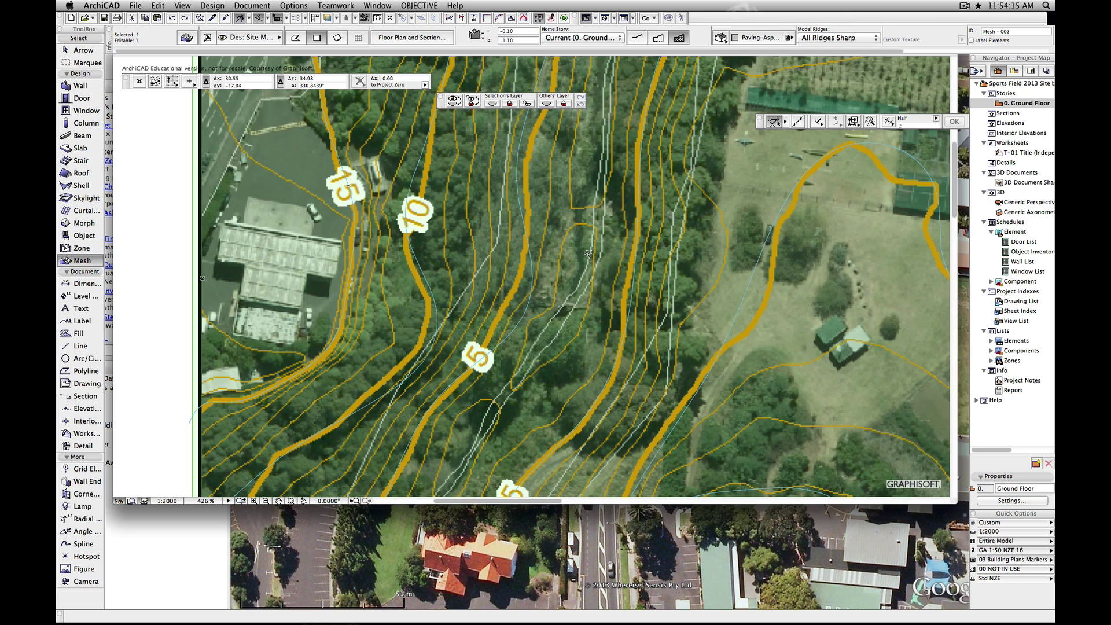
pyautogui.scroll(-3, 368, 260)
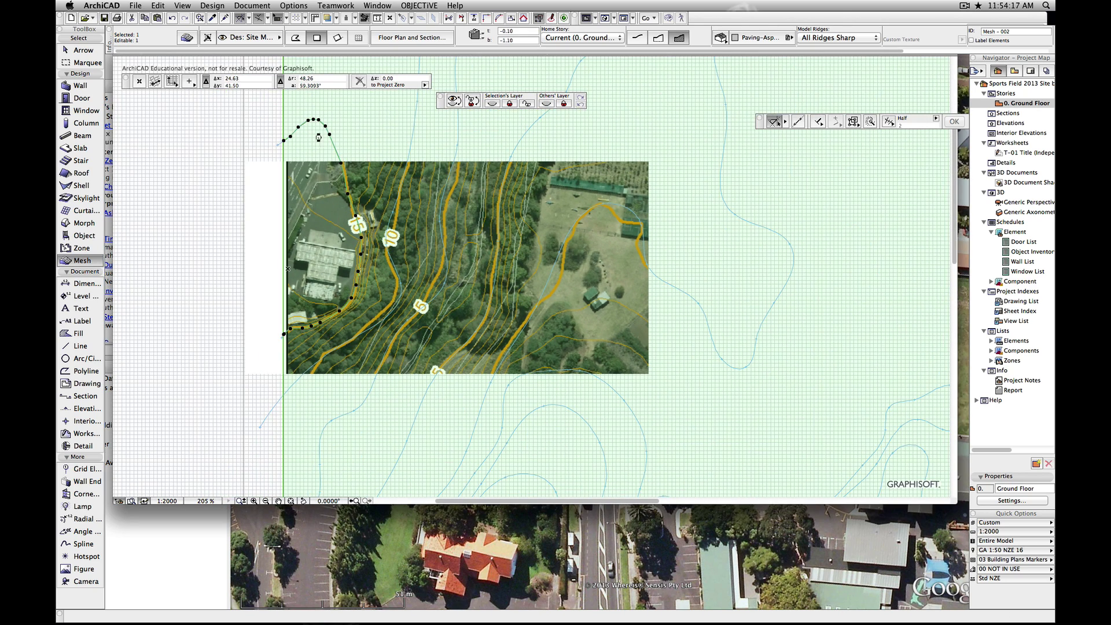
pyautogui.press('space')
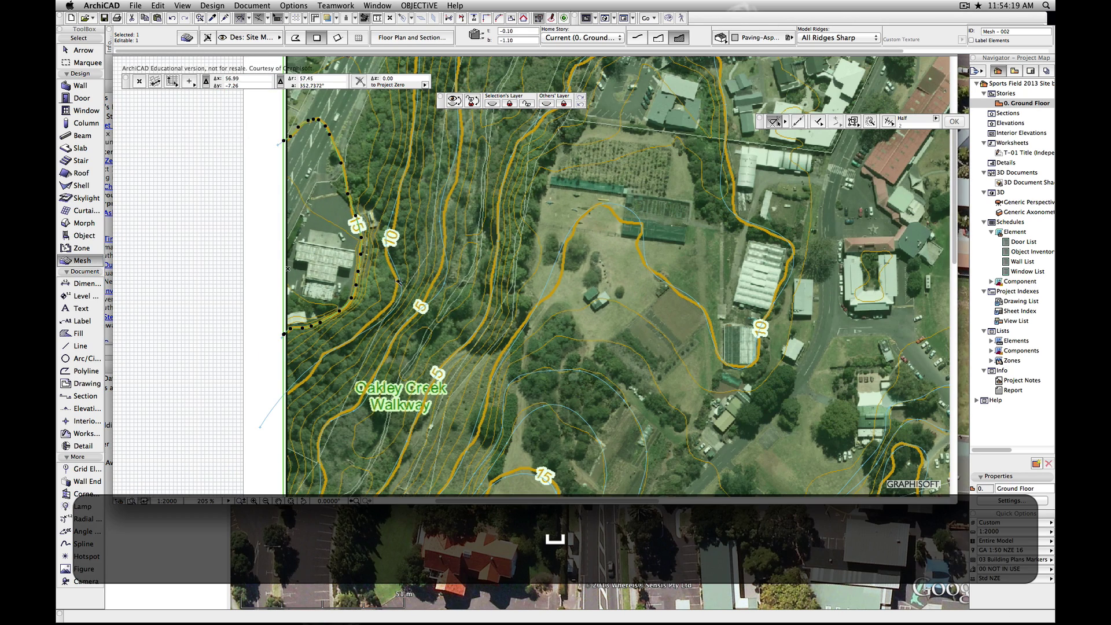
pyautogui.click(400, 279)
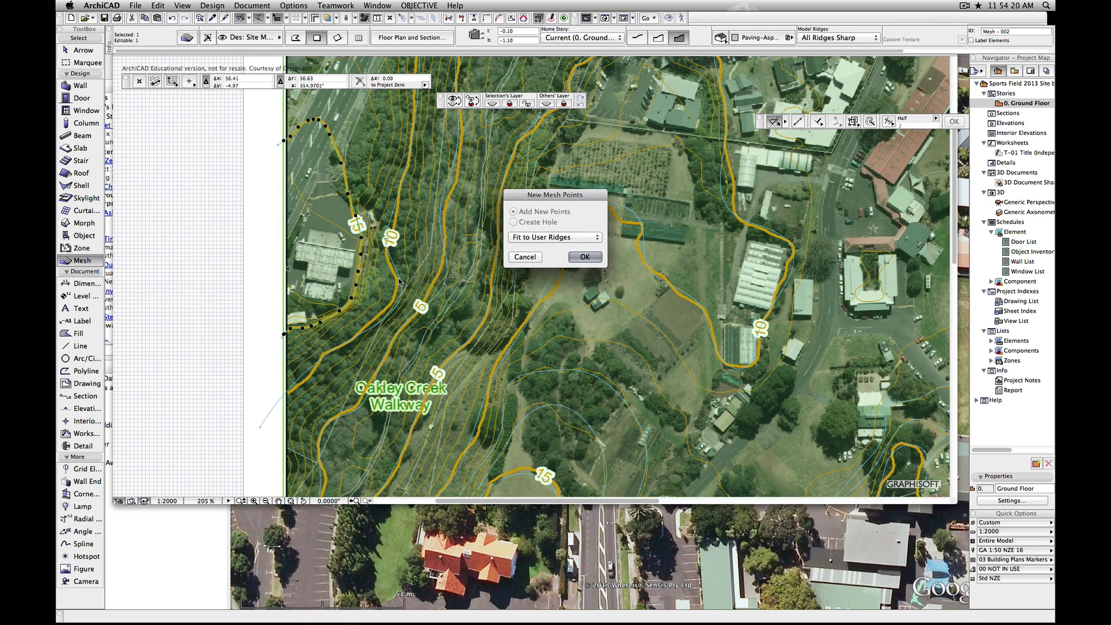
pyautogui.click(580, 257)
pyautogui.press('space')
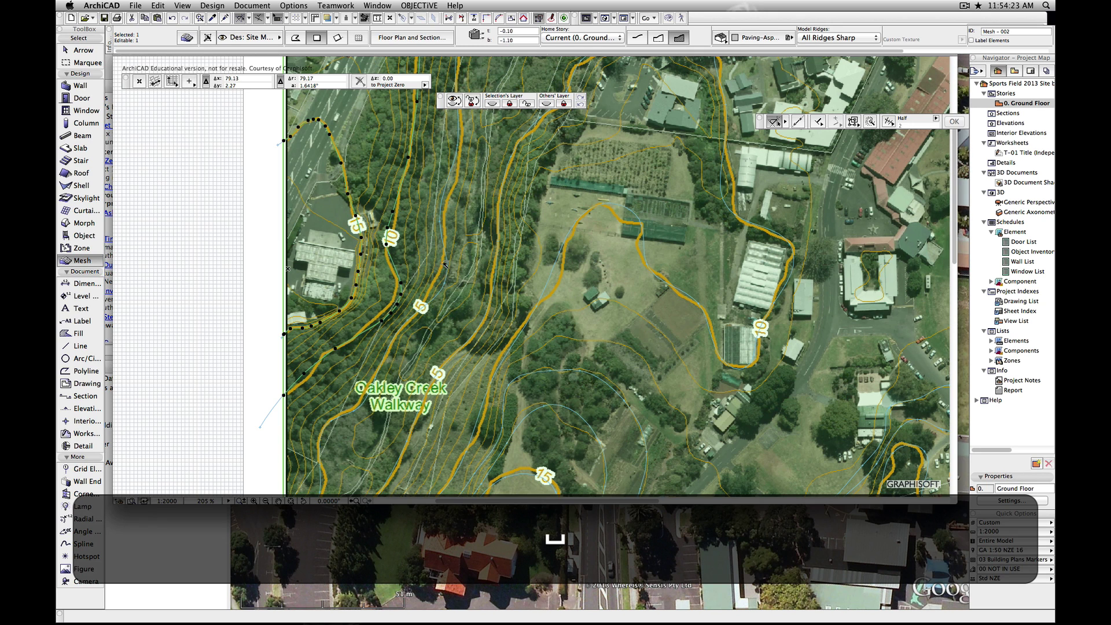
pyautogui.click(446, 265)
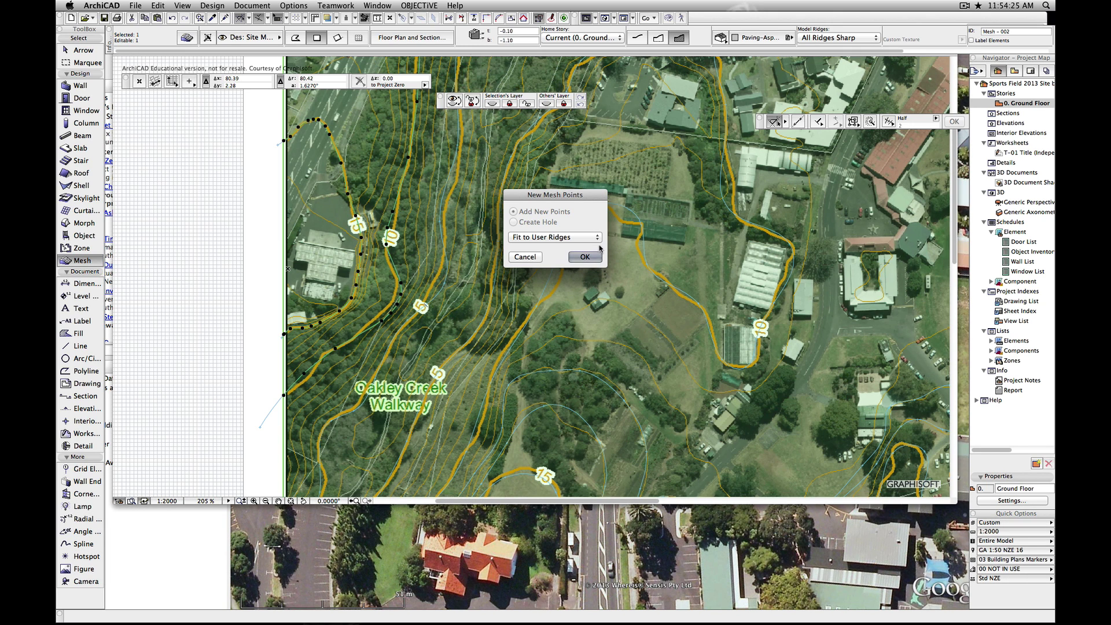
pyautogui.click(586, 256)
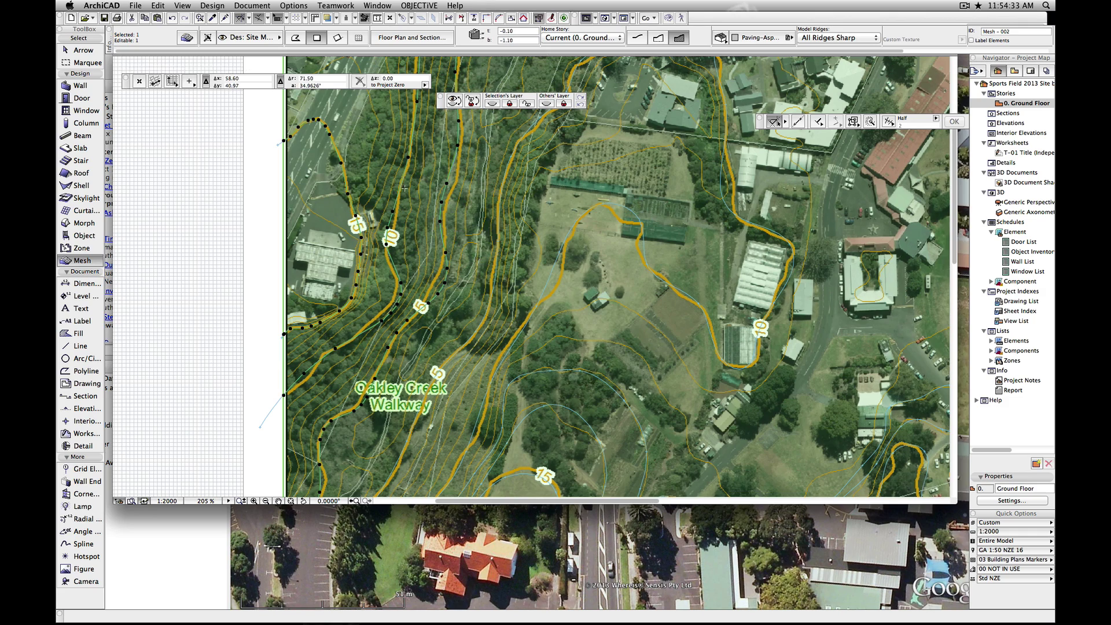
# Undo the last traced row of mesh points with Cmd+Z
pyautogui.scroll(5, 400, 187)
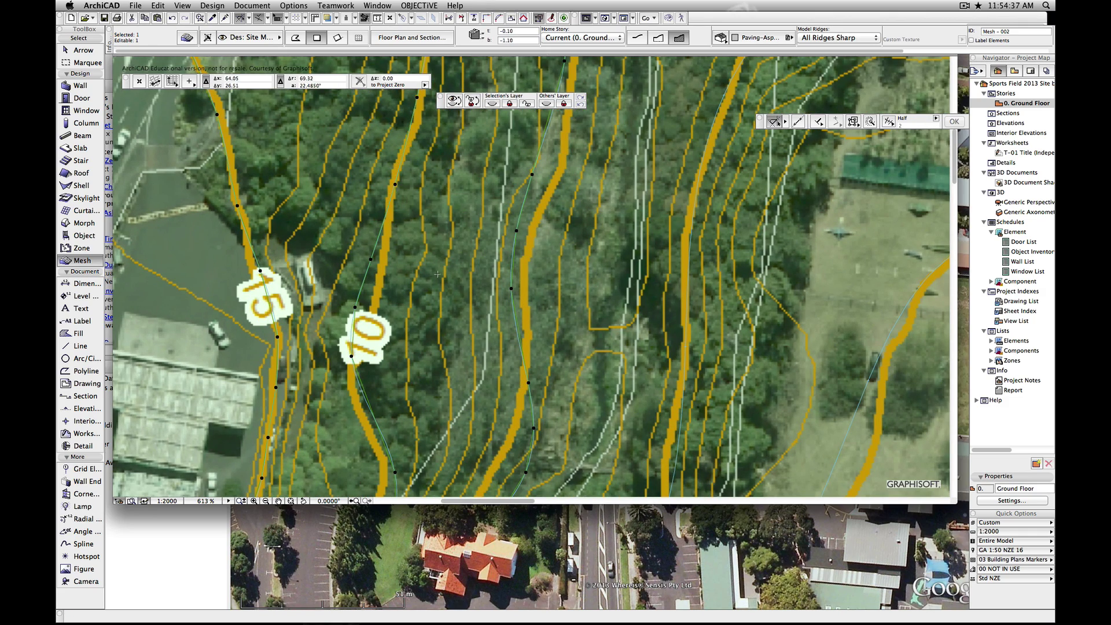
pyautogui.scroll(-5, 438, 275)
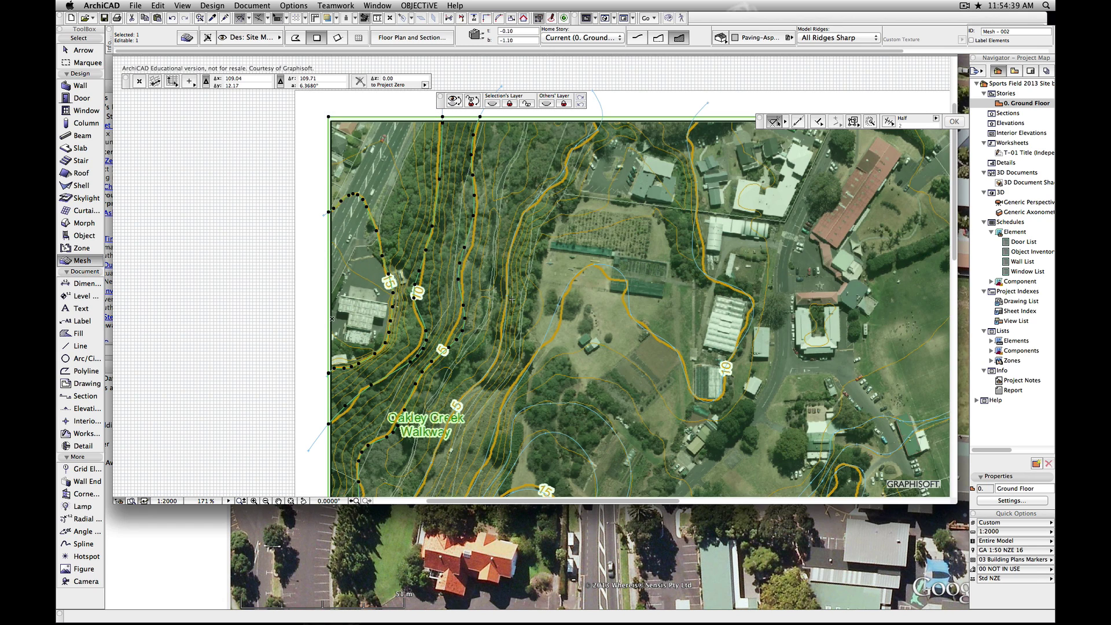
pyautogui.press('super')
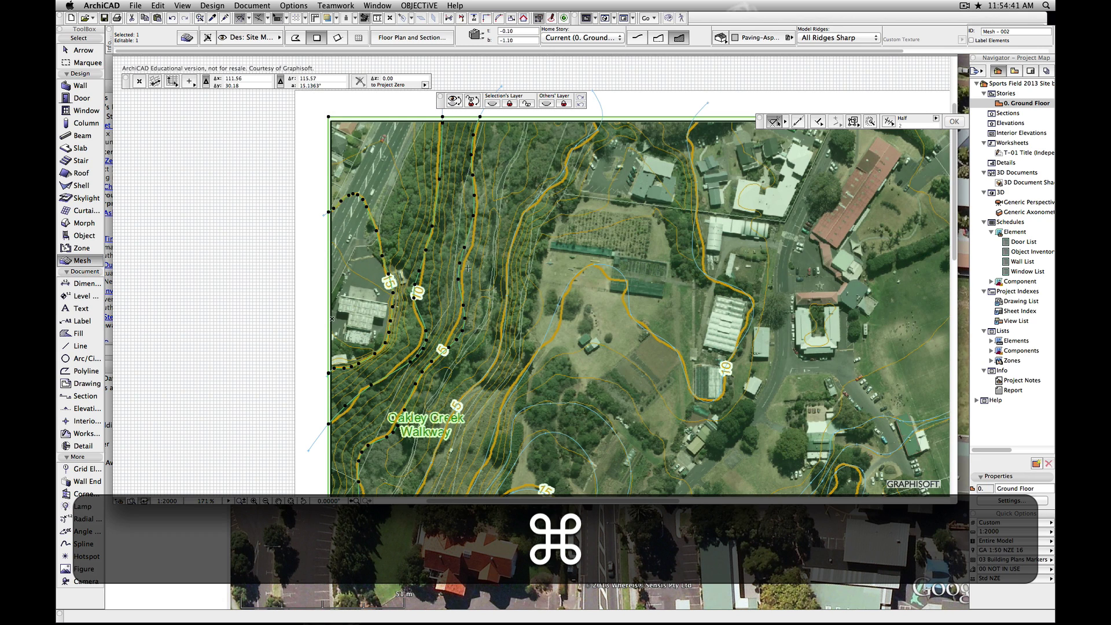
pyautogui.press('super+z')
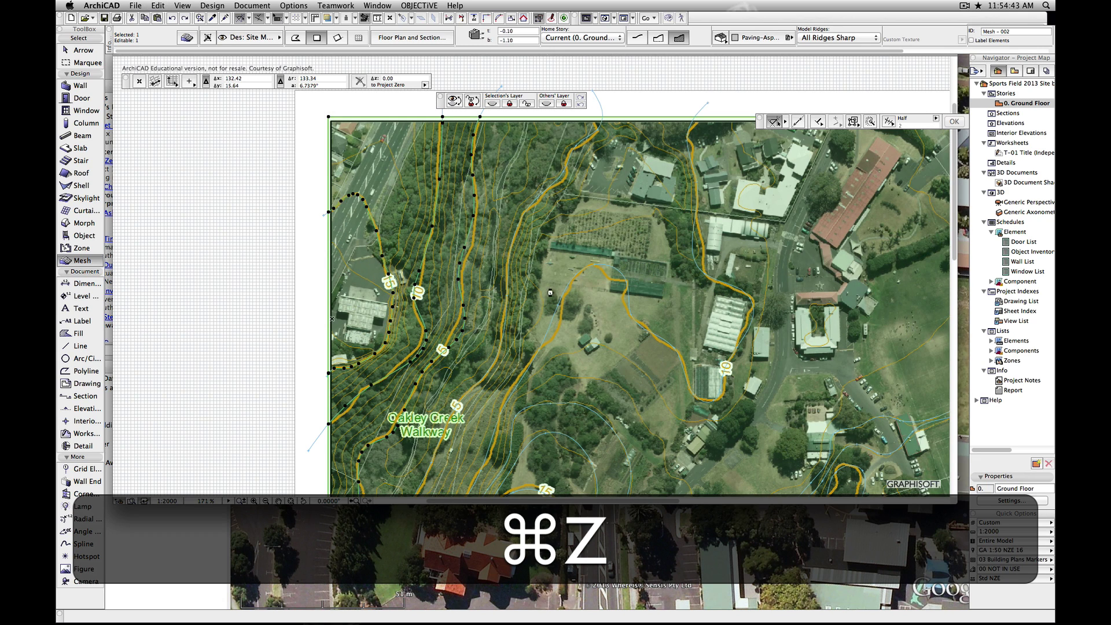
pyautogui.click(336, 5)
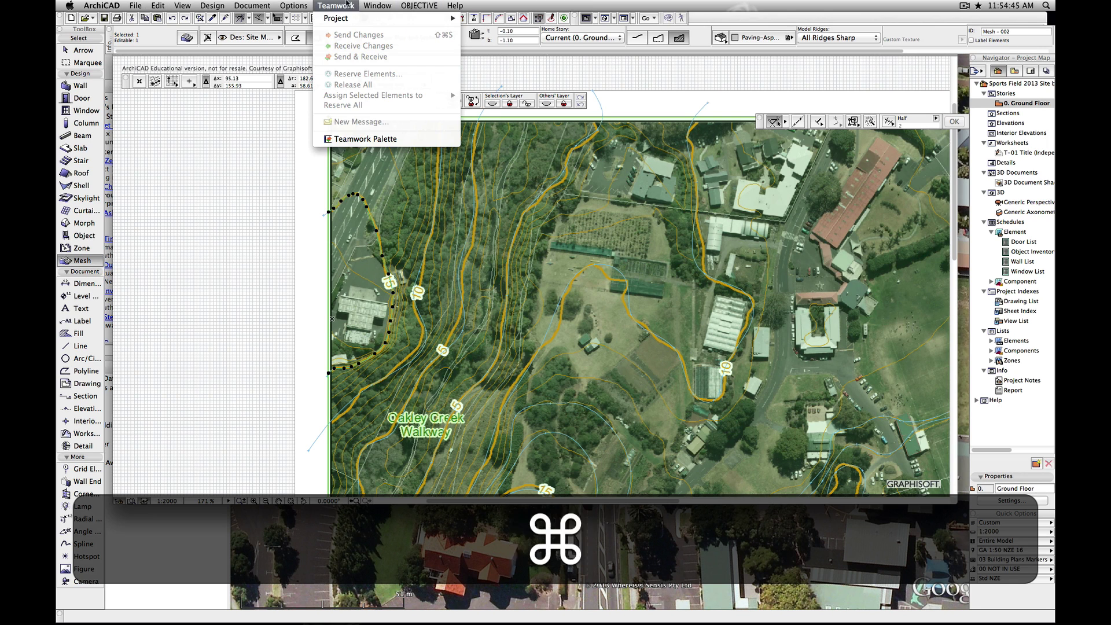
# Set Magic Wand tracing to a fixed Segment Length of 15.00
pyautogui.moveTo(294, 5)
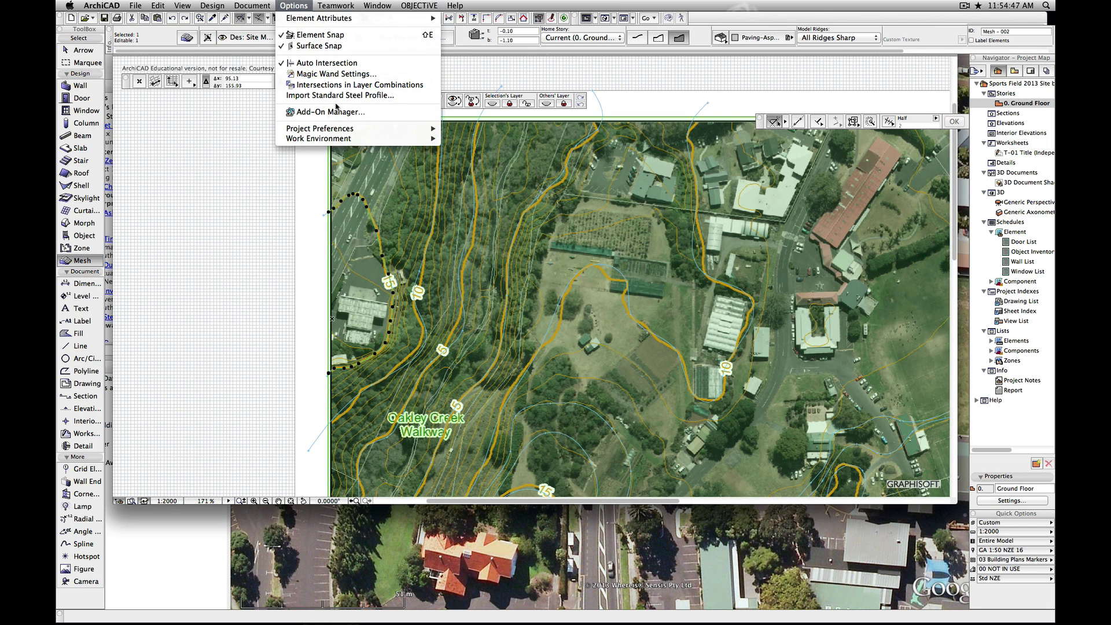
pyautogui.click(341, 74)
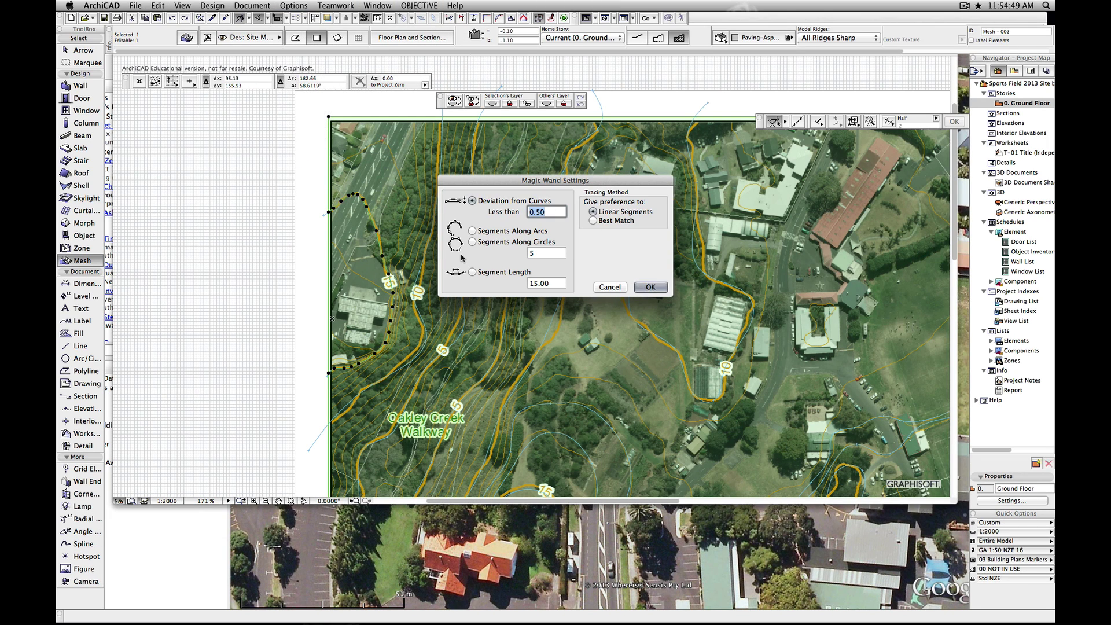
pyautogui.click(482, 275)
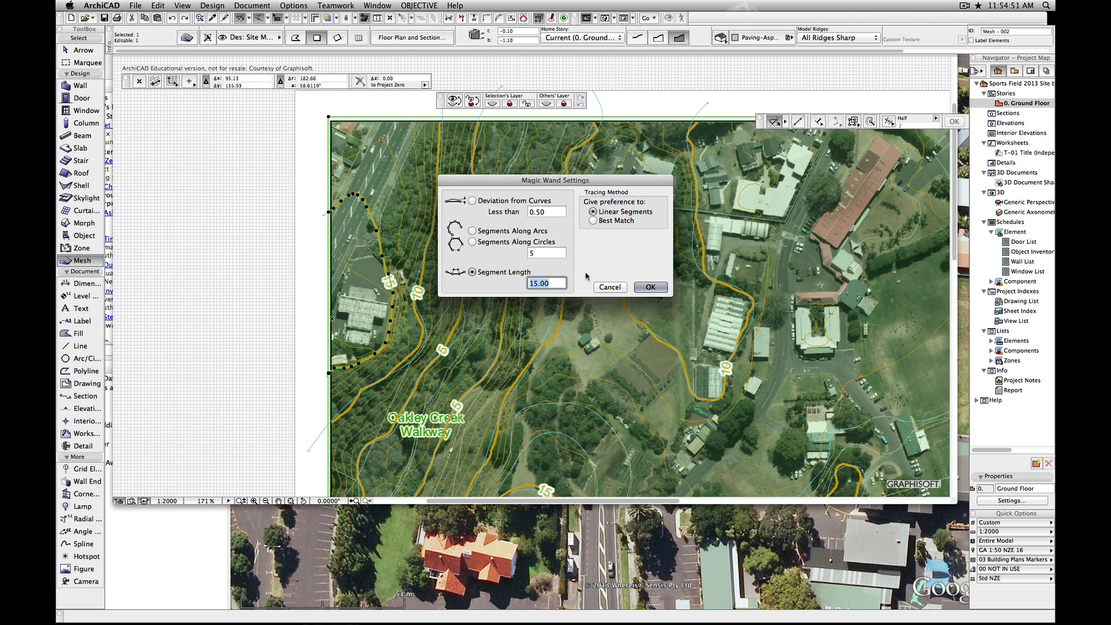
pyautogui.click(650, 287)
# Trace mesh points along the second contour line from the left, west of the walkway
pyautogui.press('space')
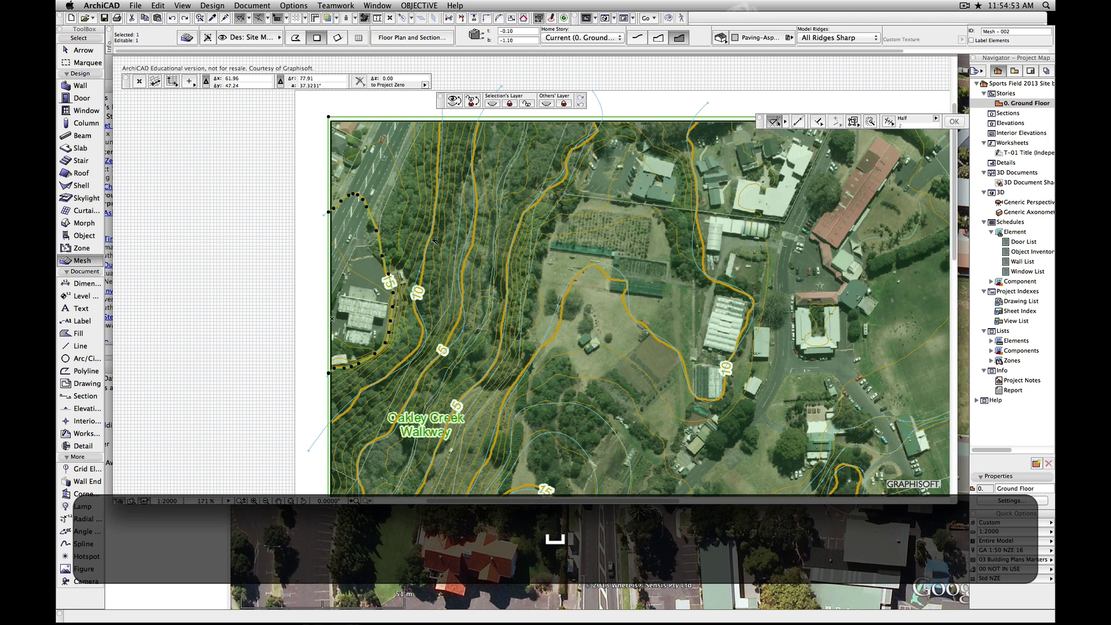
pyautogui.click(433, 240)
pyautogui.click(585, 255)
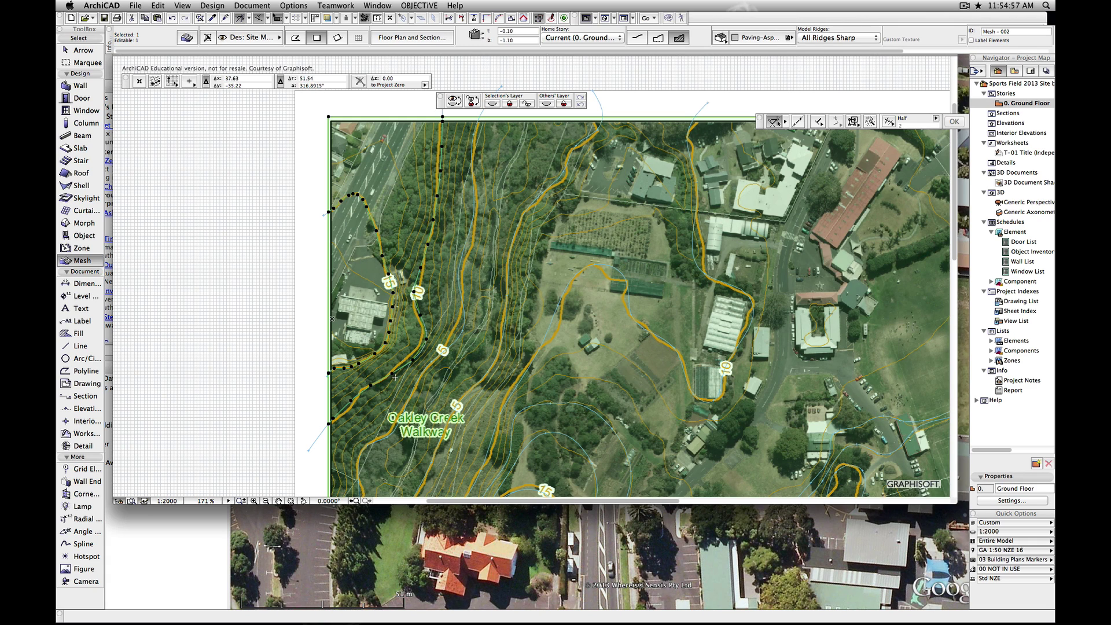
pyautogui.click(963, 4)
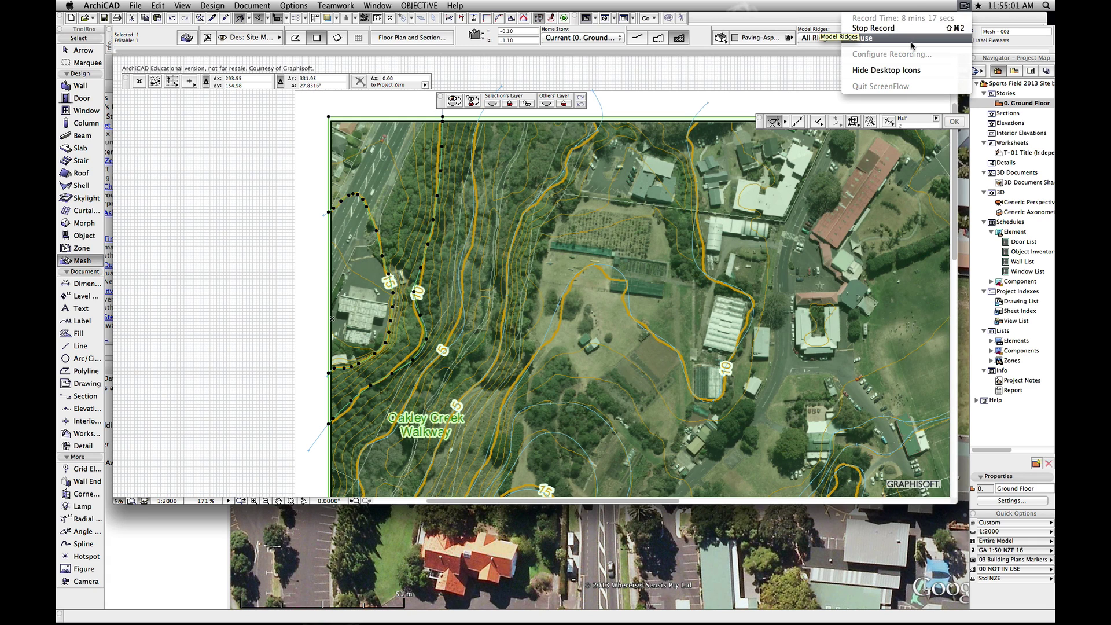
pyautogui.click(911, 43)
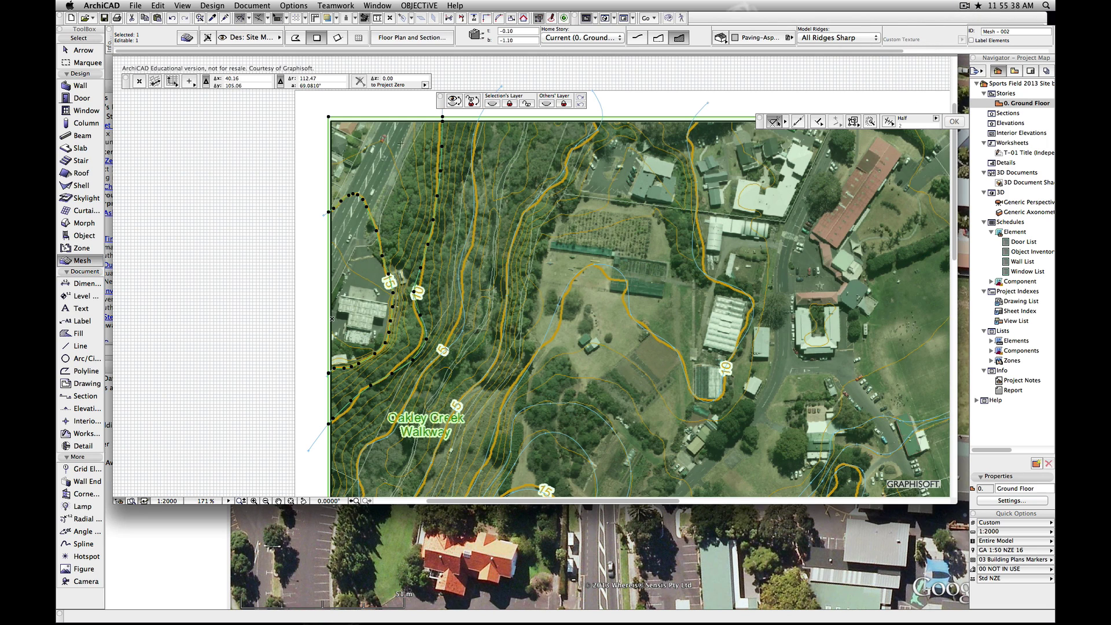
pyautogui.doubleClick(460, 300)
pyautogui.click(594, 253)
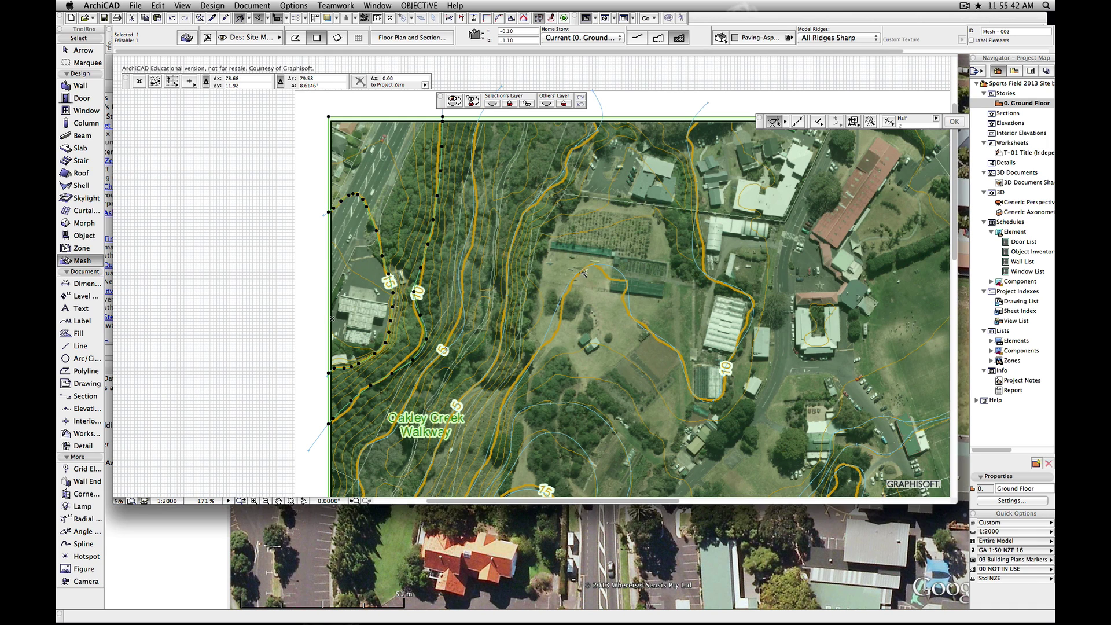
pyautogui.press('space')
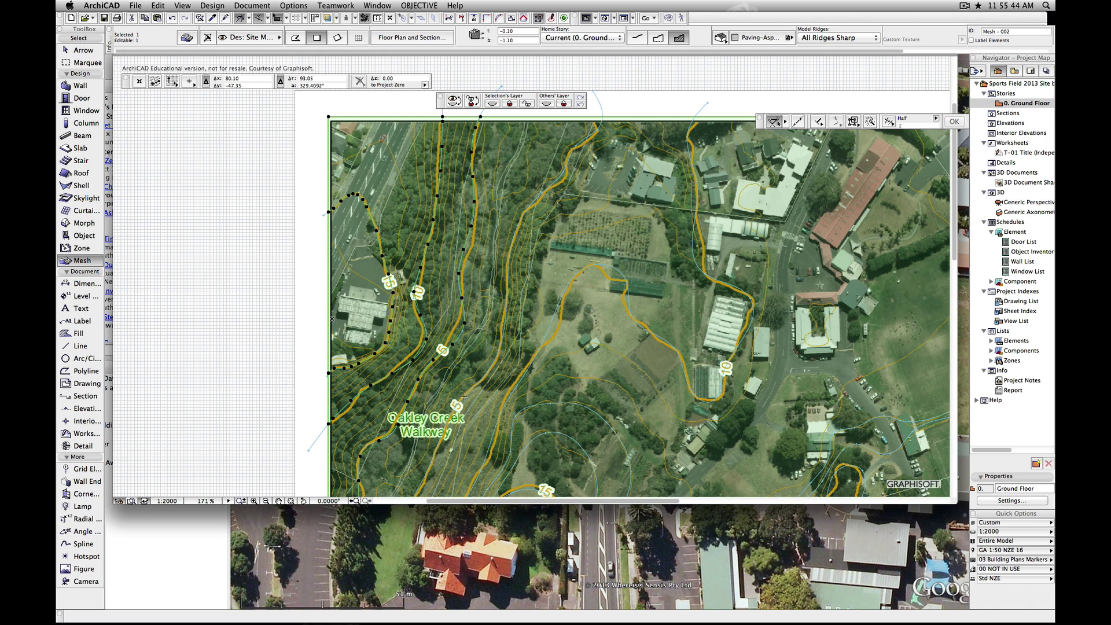
# Tighten the Magic Wand tracing tolerance to 0.3
pyautogui.click(376, 6)
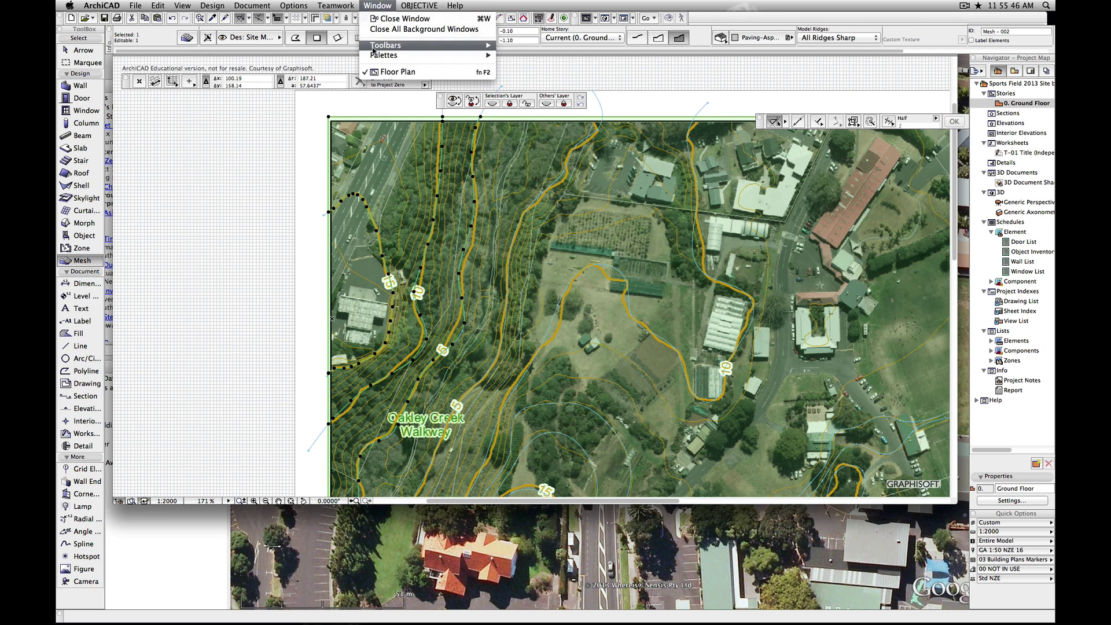
pyautogui.click(333, 74)
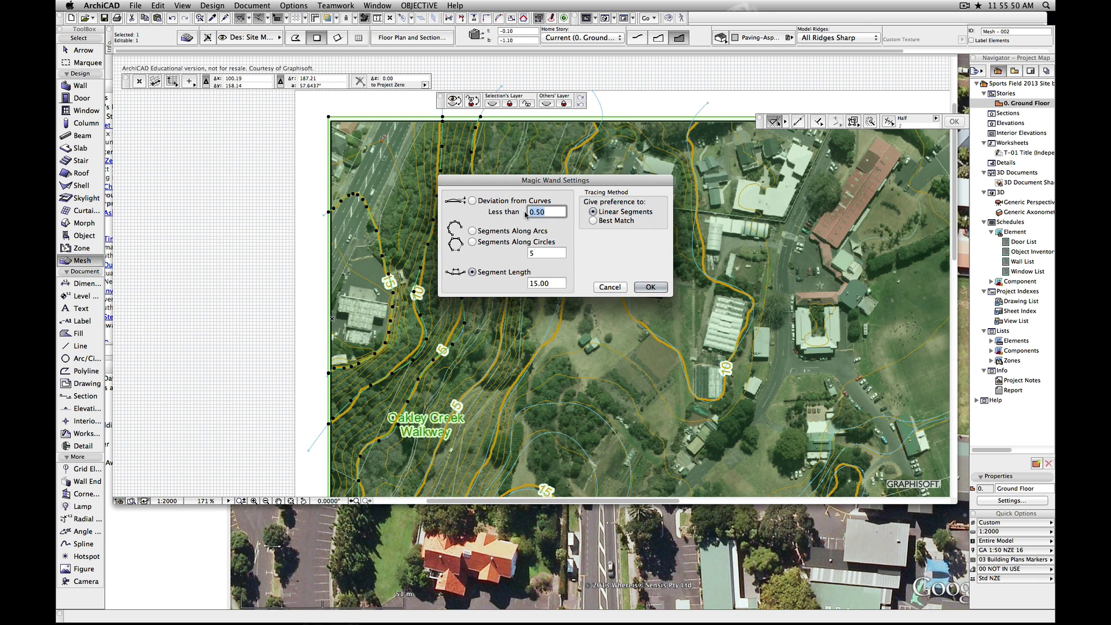
pyautogui.write('.3')
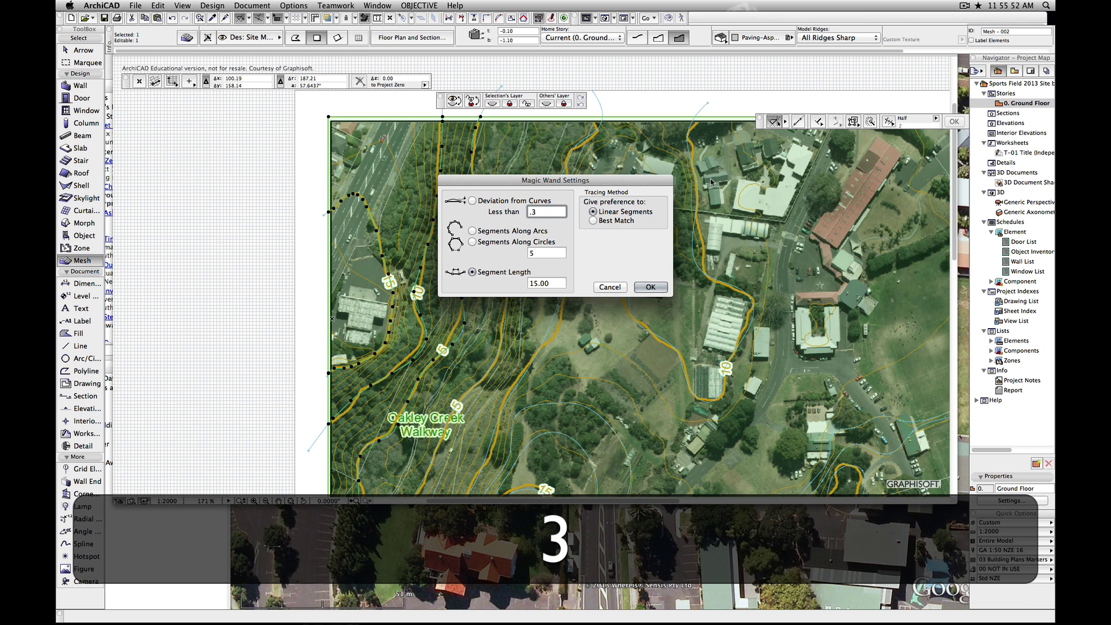
pyautogui.click(650, 287)
# Trace mesh points along three more contours toward the site centre
pyautogui.press('space')
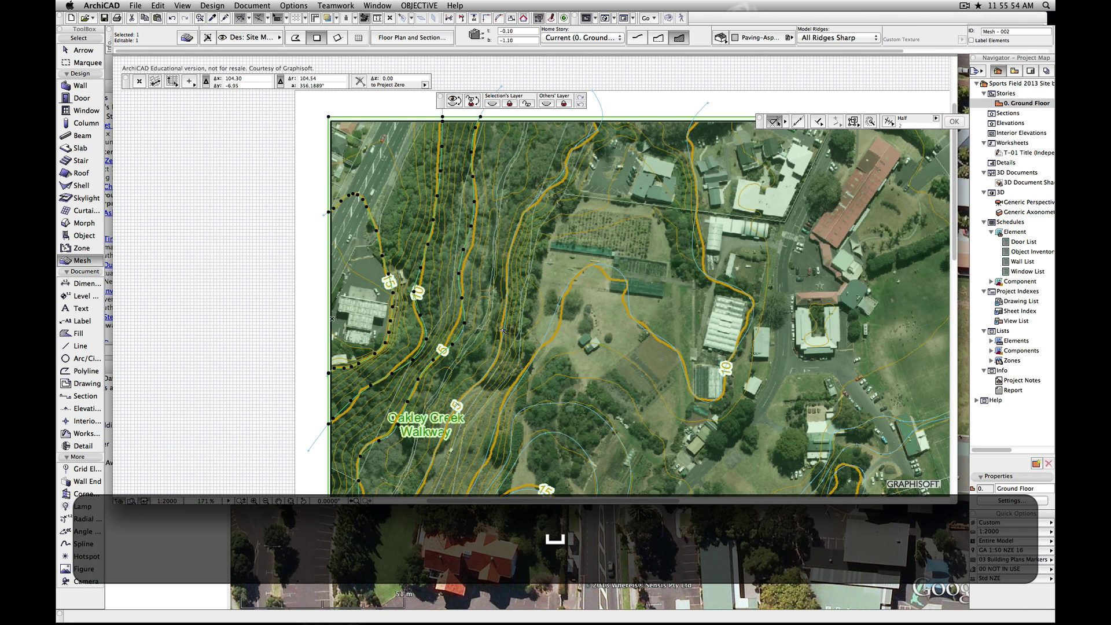
pyautogui.click(502, 330)
pyautogui.click(586, 256)
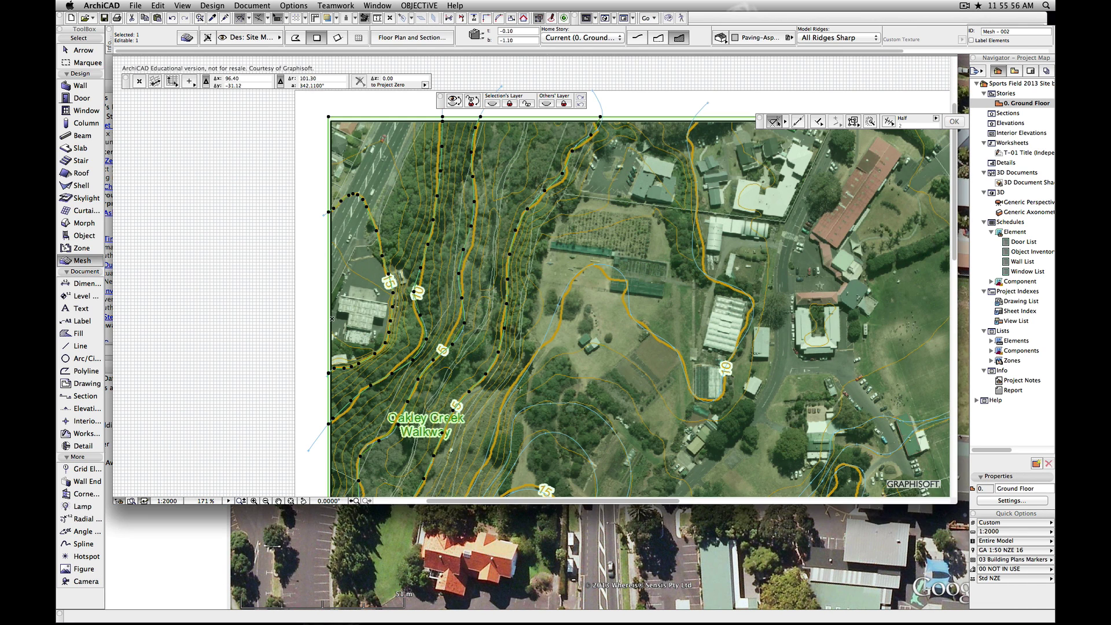
pyautogui.click(521, 382)
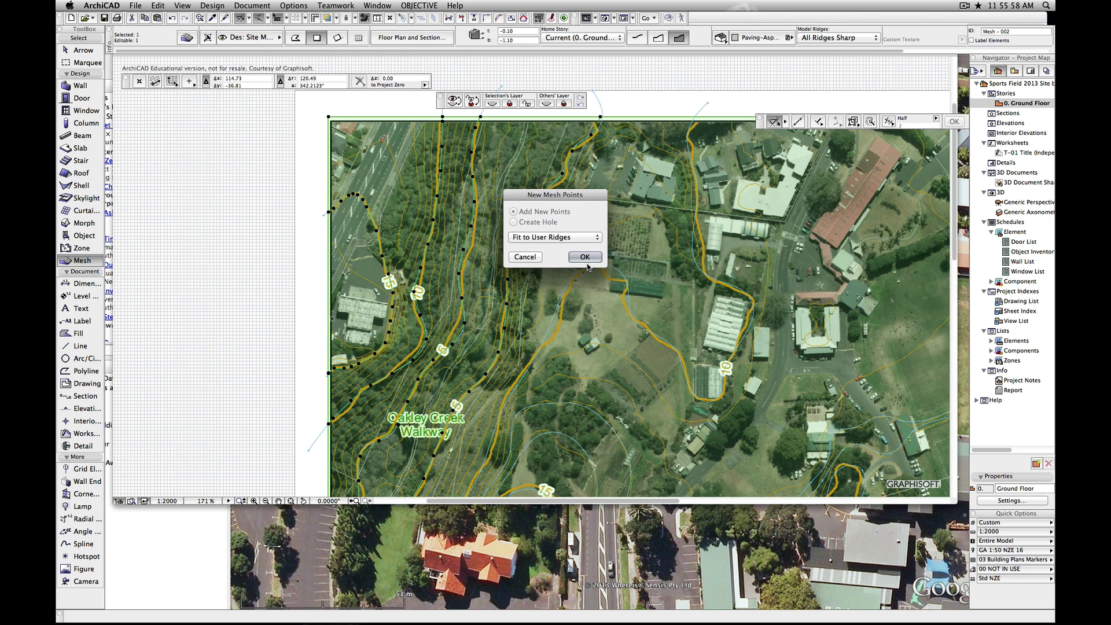
pyautogui.click(586, 257)
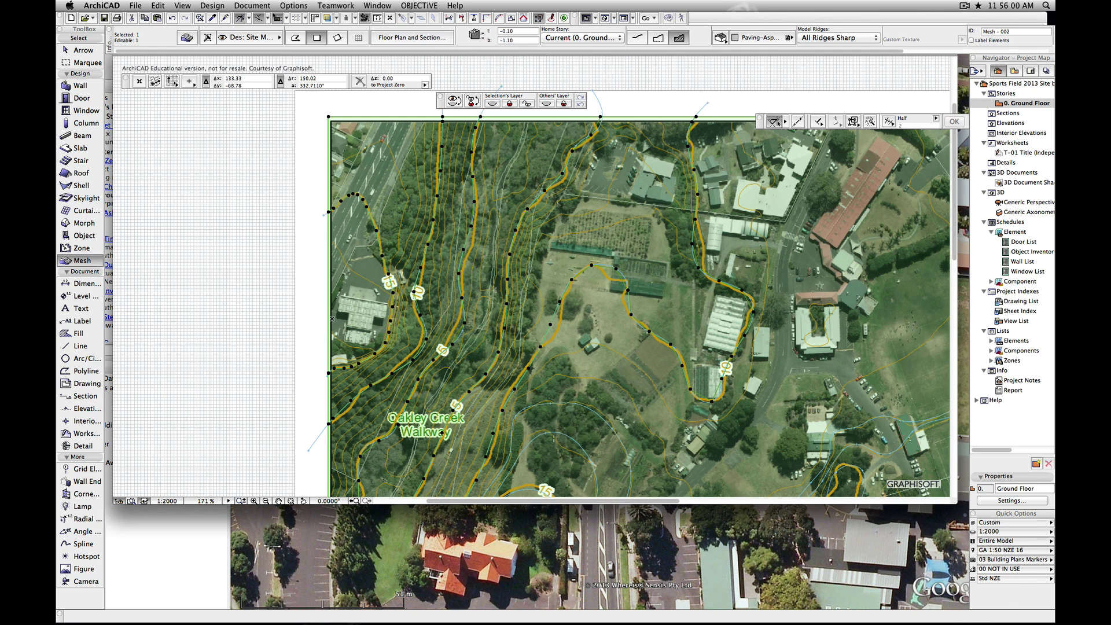
pyautogui.press('space')
pyautogui.click(569, 402)
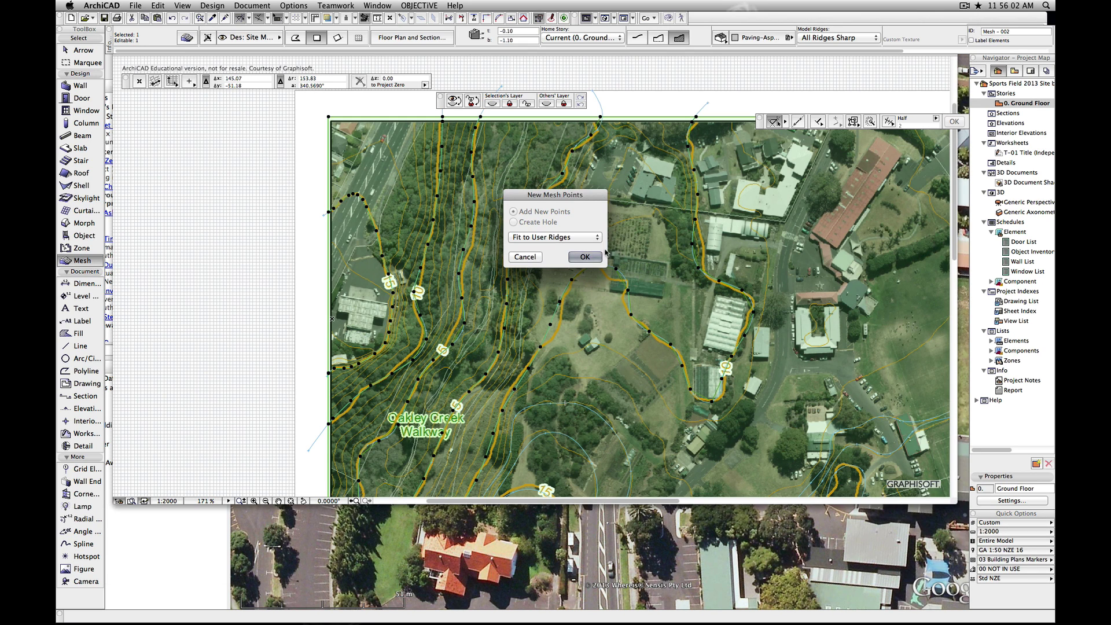
pyautogui.click(586, 258)
# Switch Magic Wand tracing to Deviation from Curves within 0.30
pyautogui.scroll(-10, 680, 476)
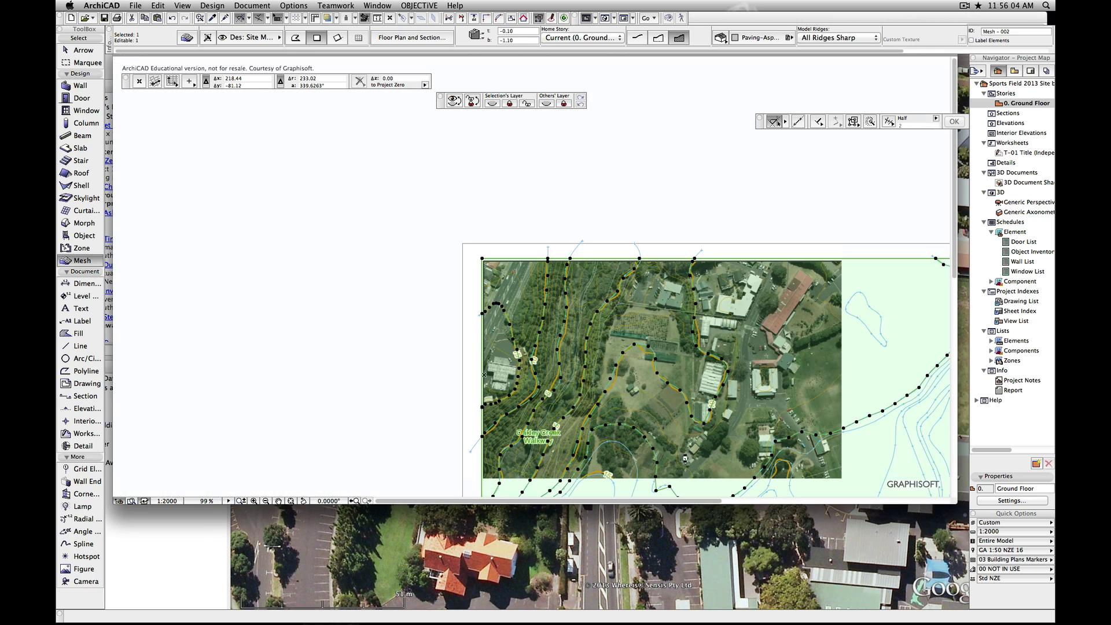
pyautogui.scroll(5, 762, 423)
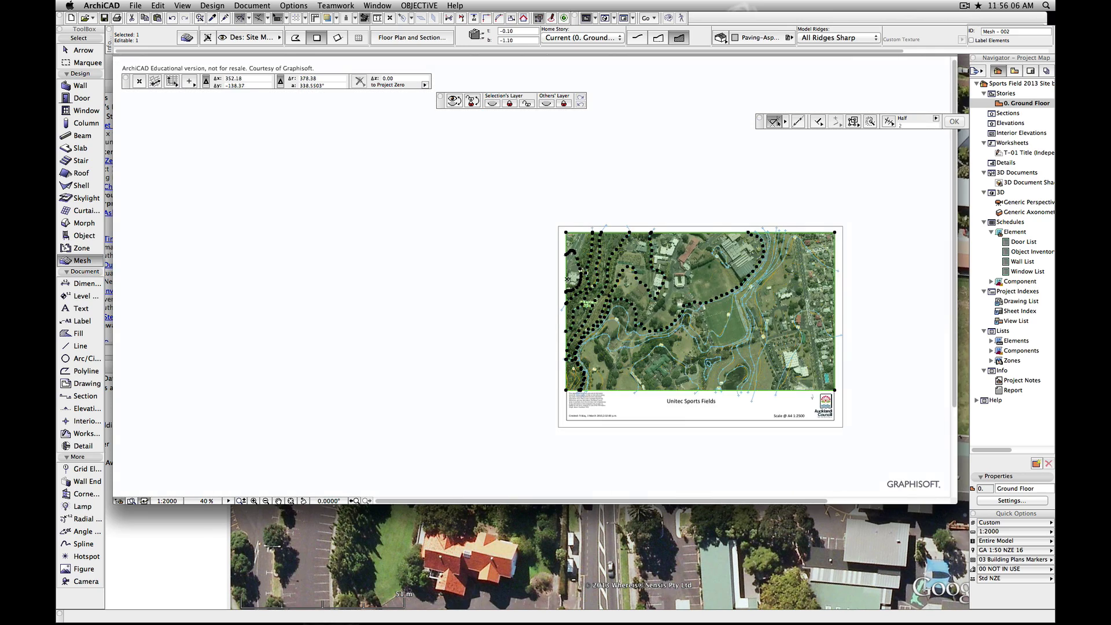
pyautogui.click(454, 5)
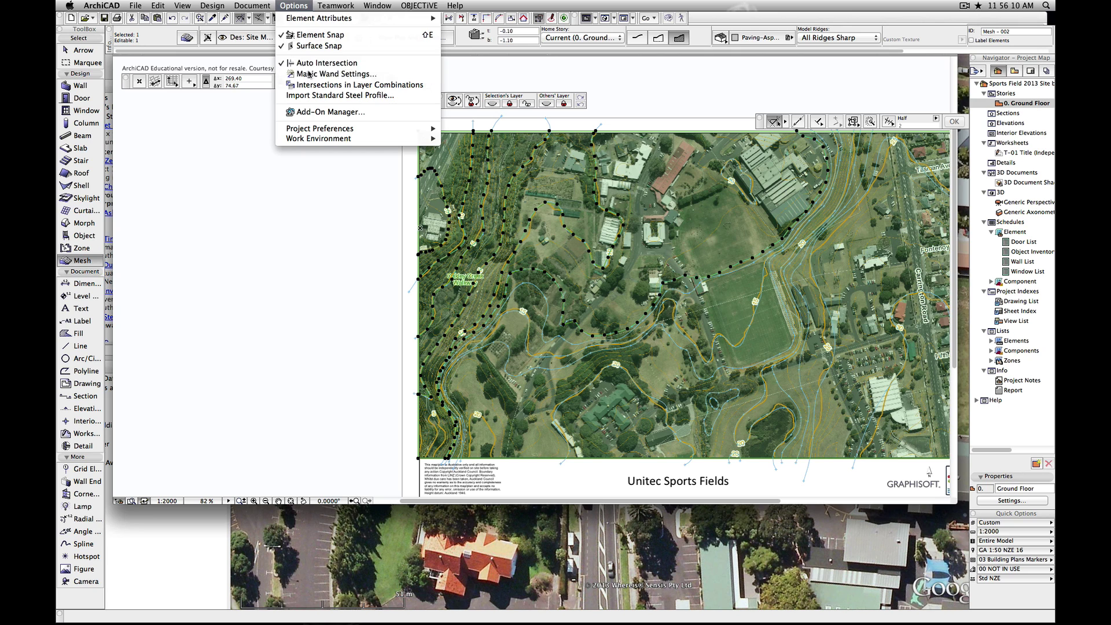
pyautogui.click(336, 74)
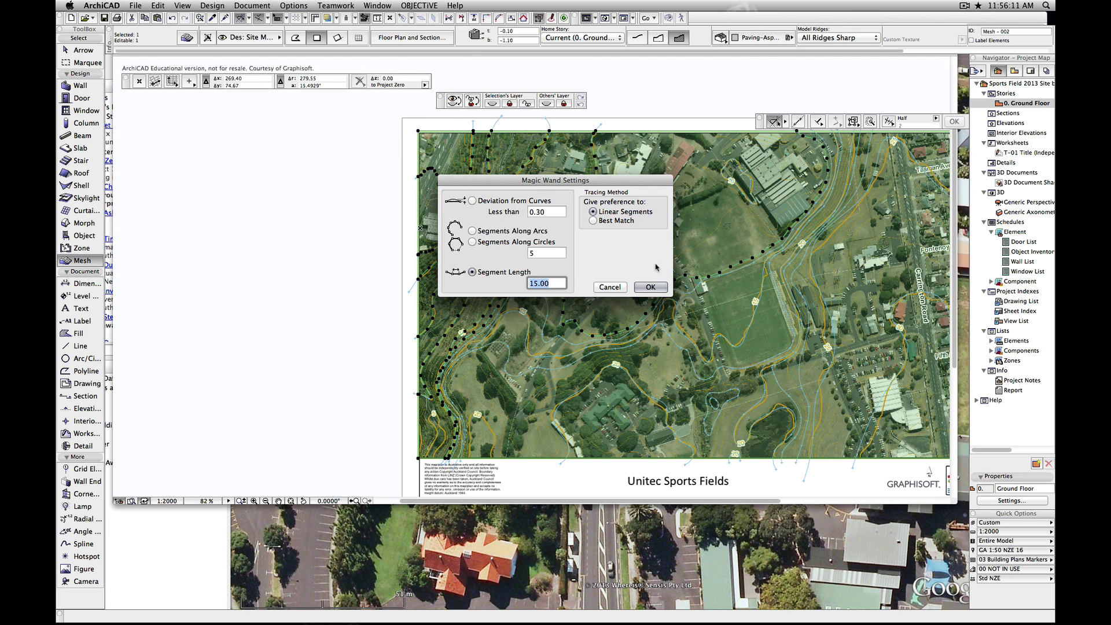
pyautogui.click(472, 200)
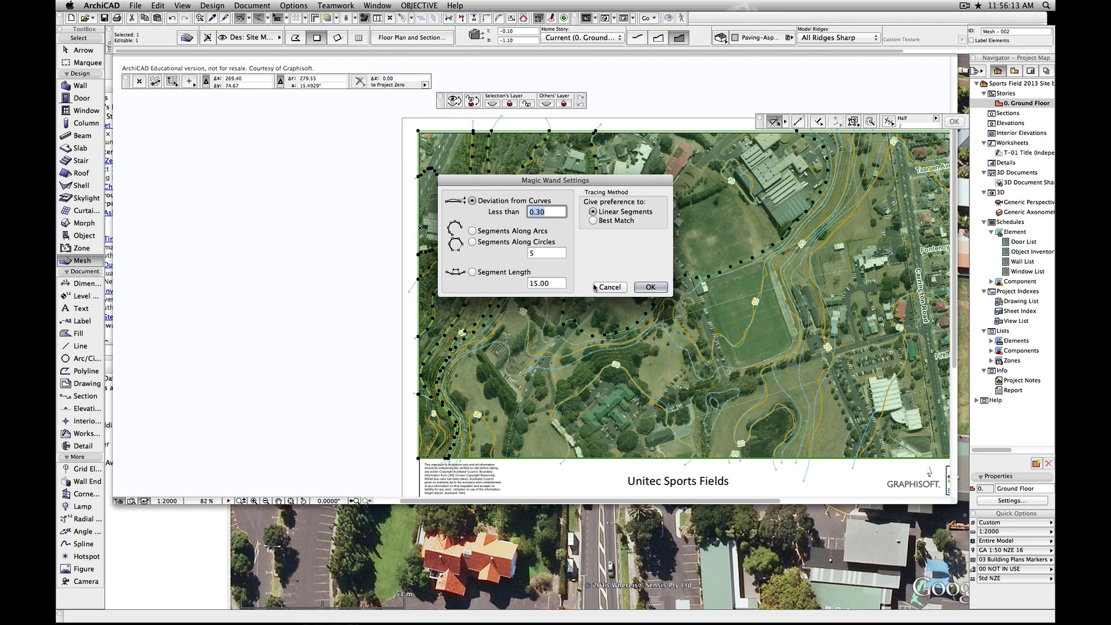
pyautogui.click(650, 287)
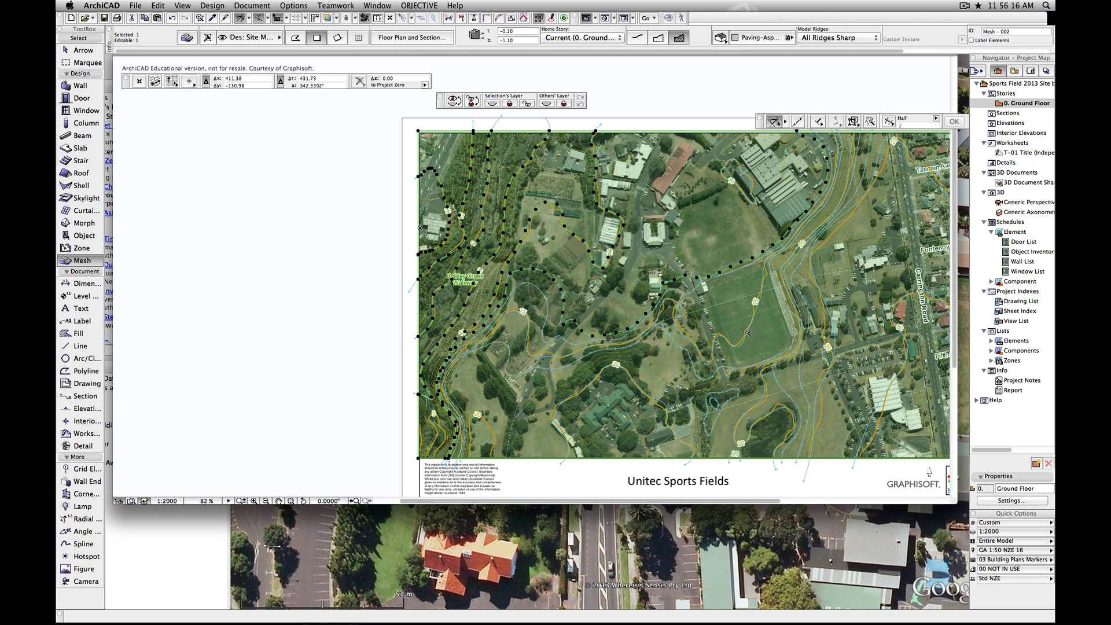
# Trace mesh points along the winding southern contour and two eastern contours
pyautogui.click(745, 333)
pyautogui.click(585, 255)
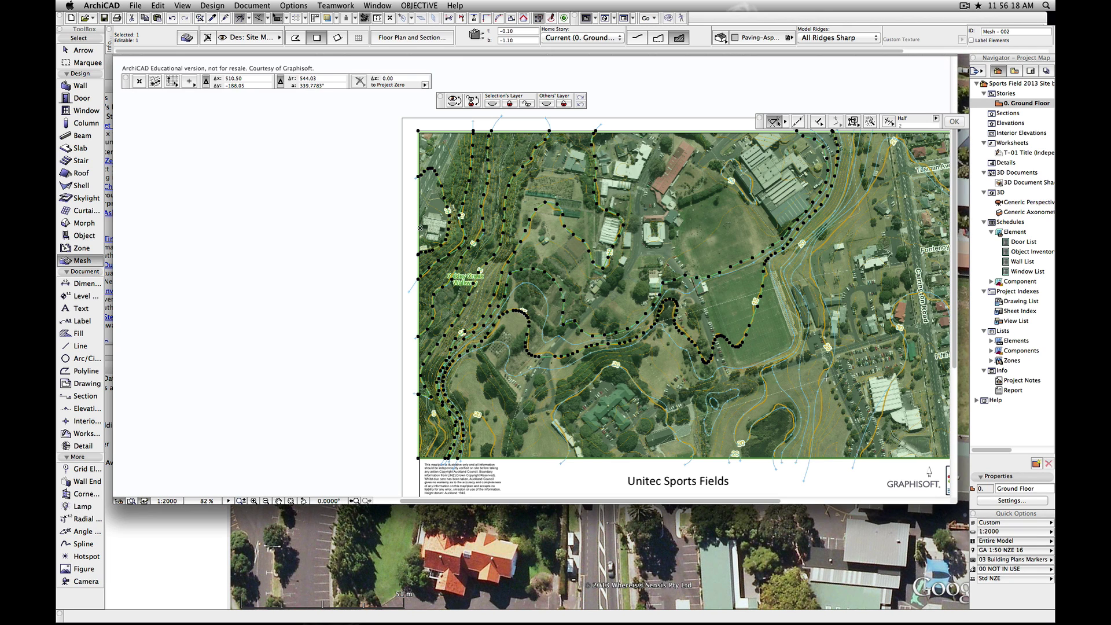
pyautogui.click(790, 349)
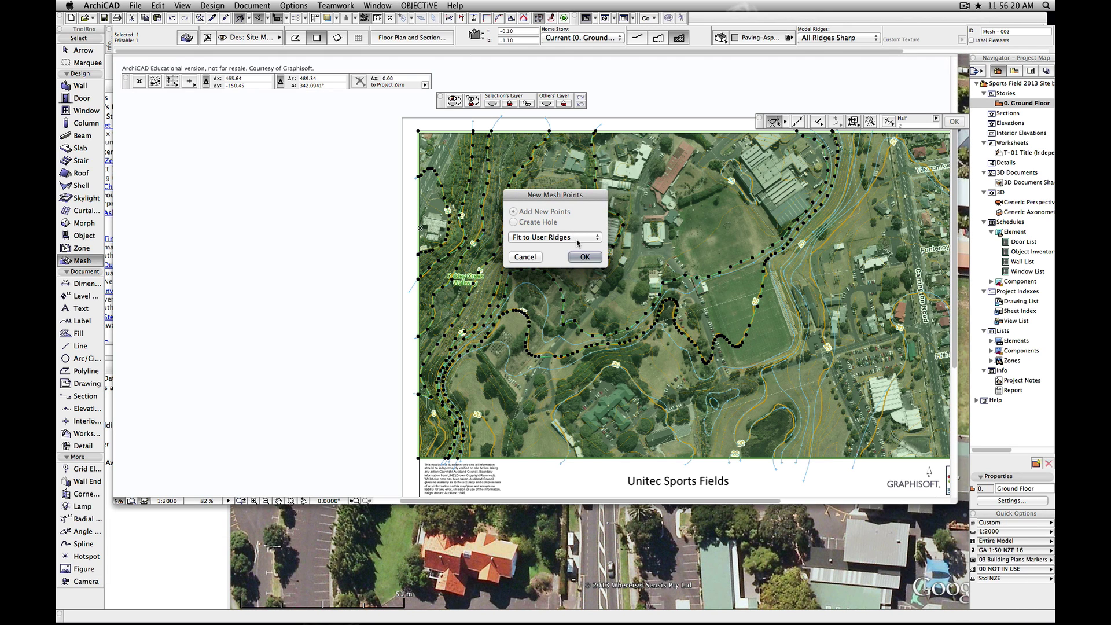
pyautogui.click(584, 254)
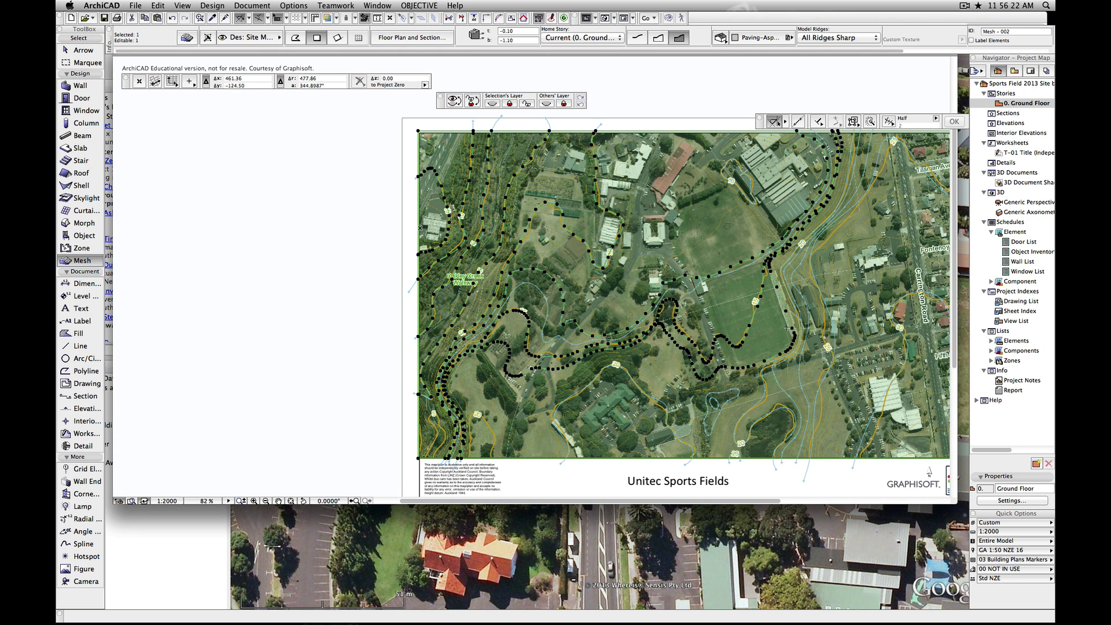
pyautogui.click(792, 294)
pyautogui.click(587, 257)
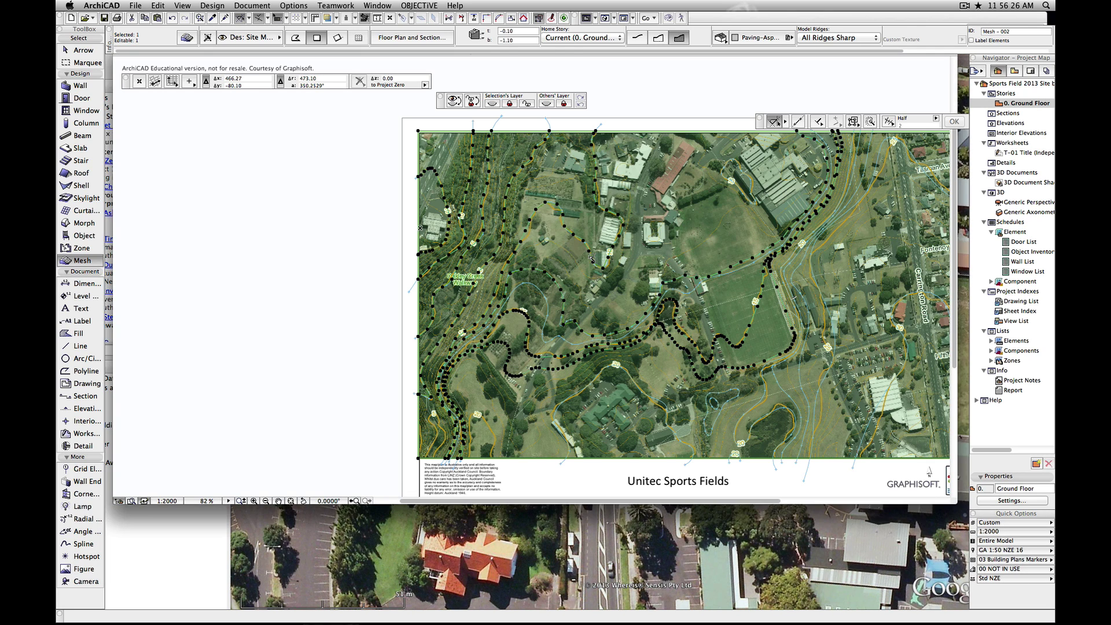
# Trace mesh points along three east-side contours, undoing one mistaken trace
pyautogui.click(808, 347)
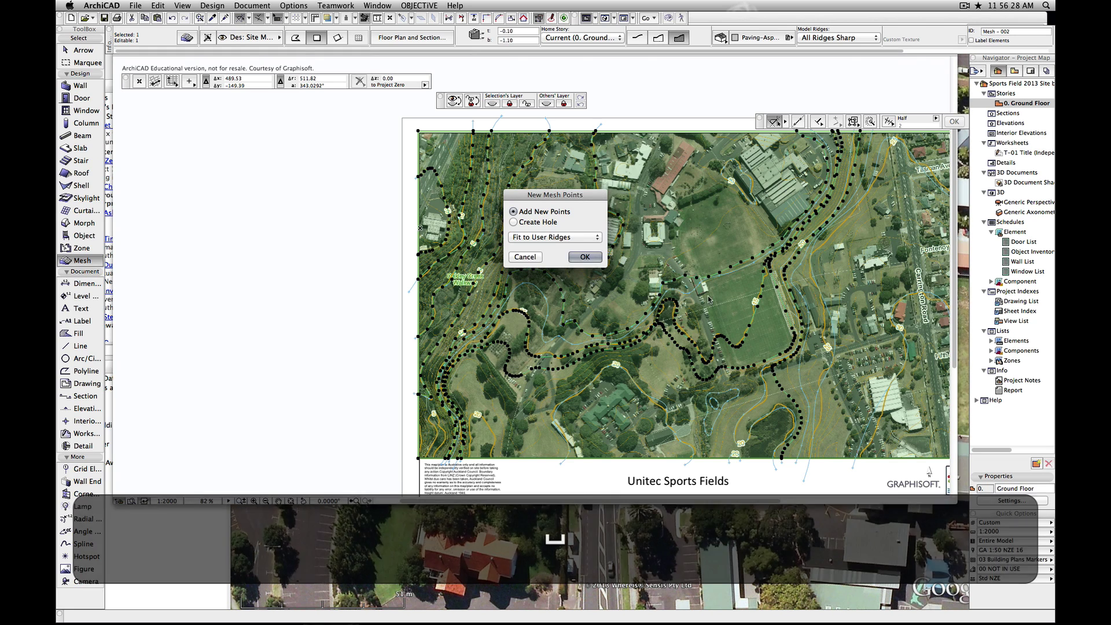
pyautogui.click(585, 257)
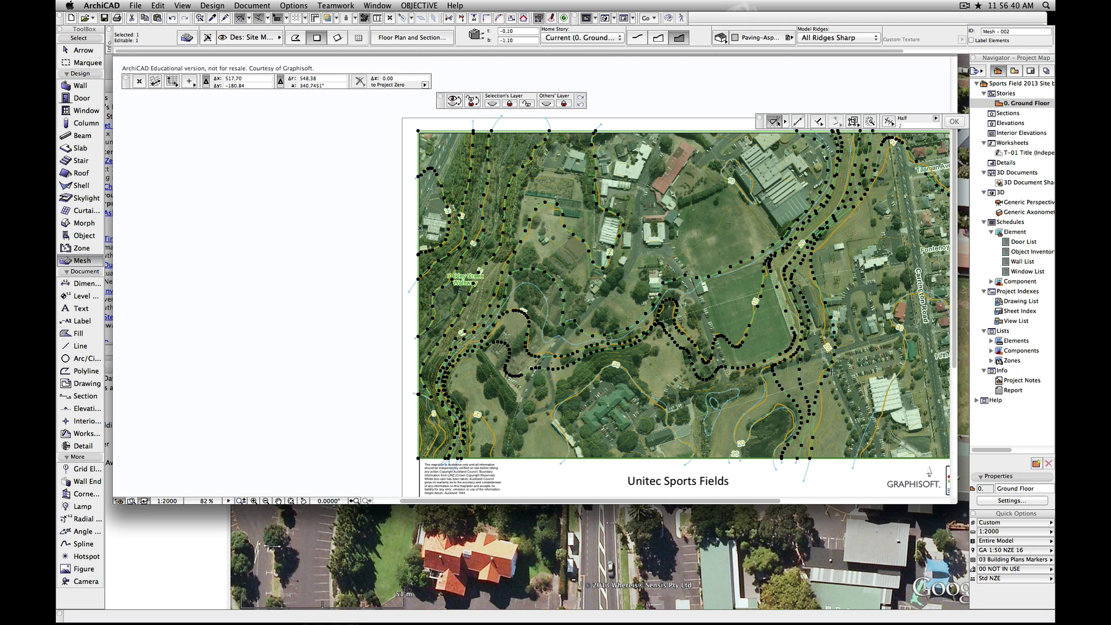
pyautogui.press('super+z')
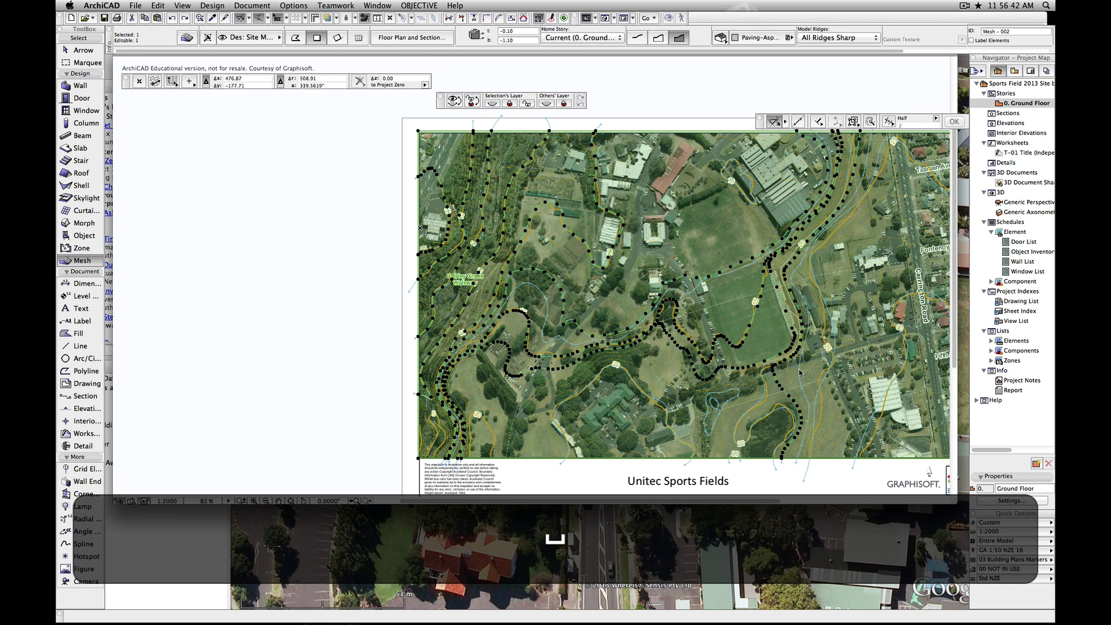
pyautogui.doubleClick(806, 370)
pyautogui.click(584, 256)
pyautogui.press('space')
pyautogui.doubleClick(834, 347)
pyautogui.click(586, 256)
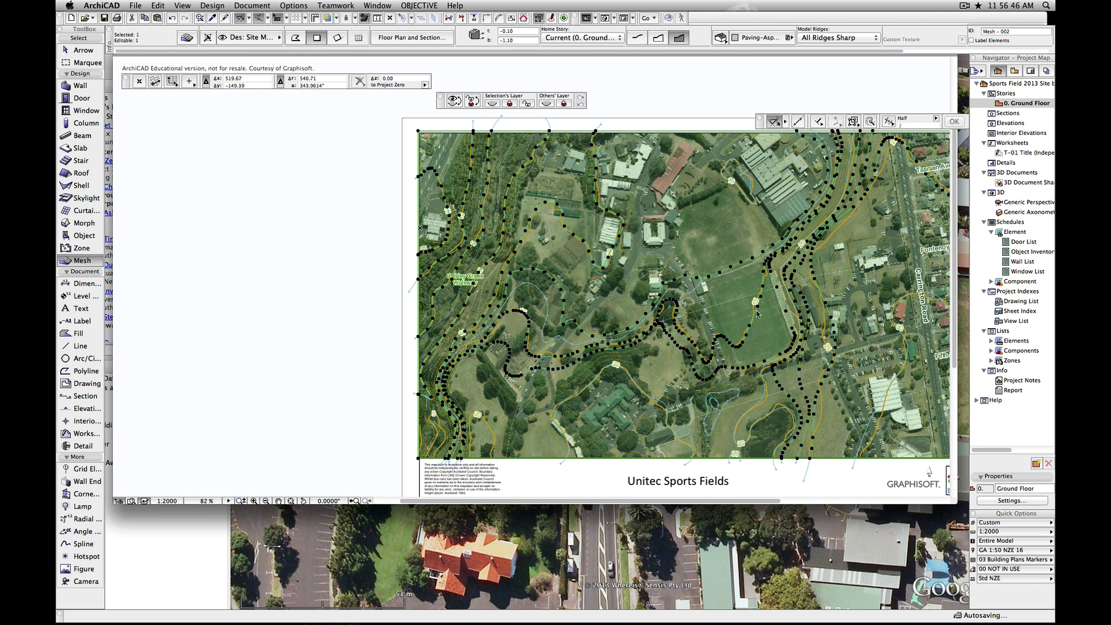
pyautogui.doubleClick(907, 351)
pyautogui.click(584, 257)
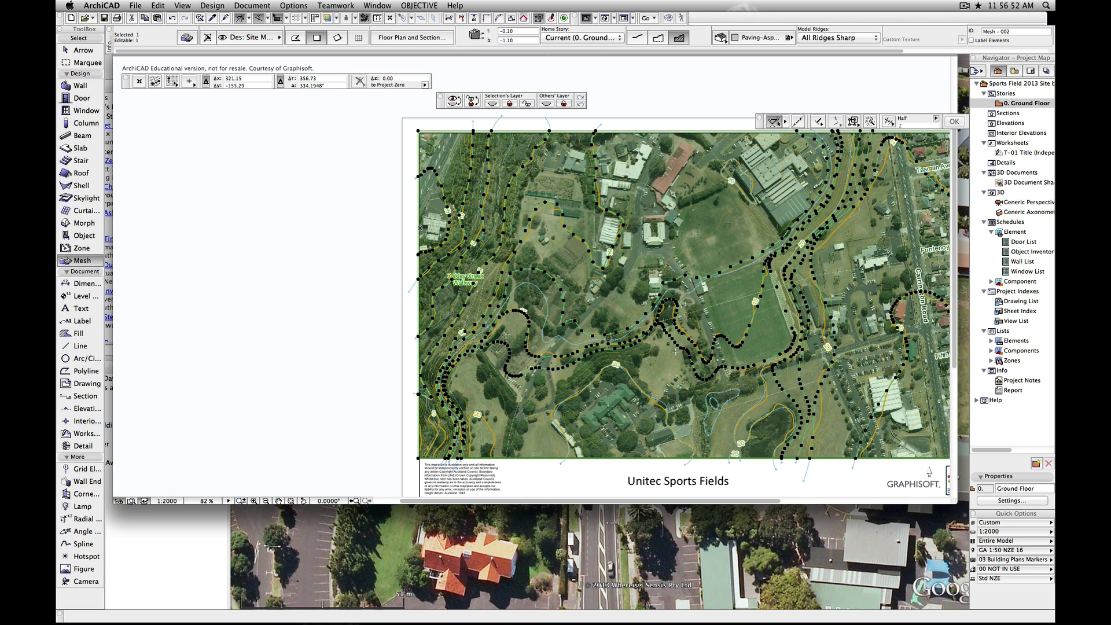
# Trace the middle-left contour, undo it, and retrace it into mesh points
pyautogui.press('space')
pyautogui.doubleClick(652, 315)
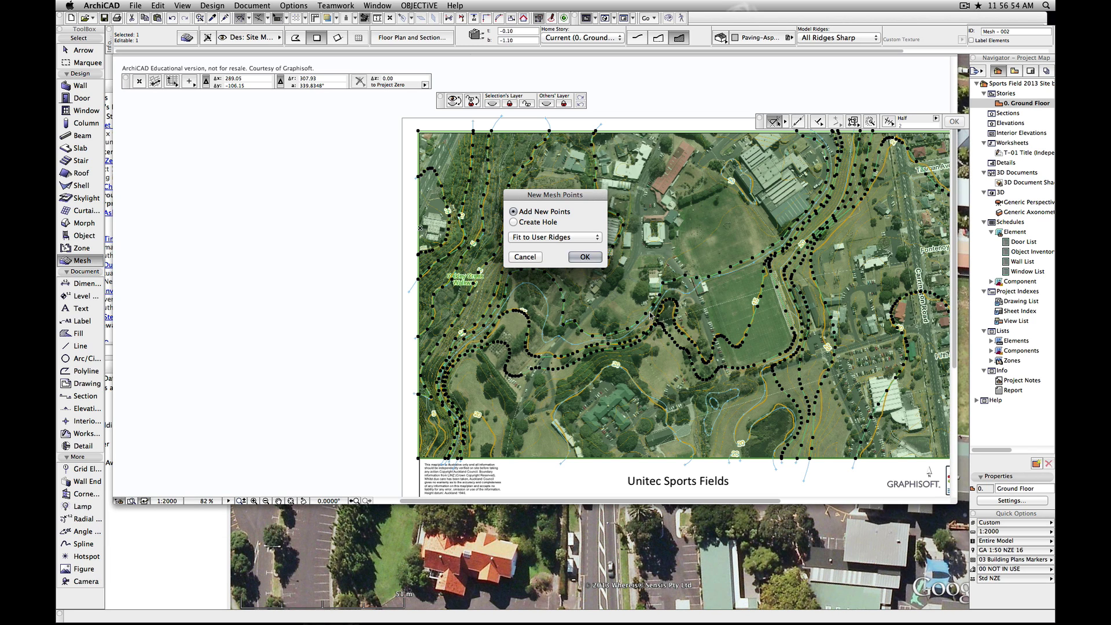
pyautogui.click(584, 256)
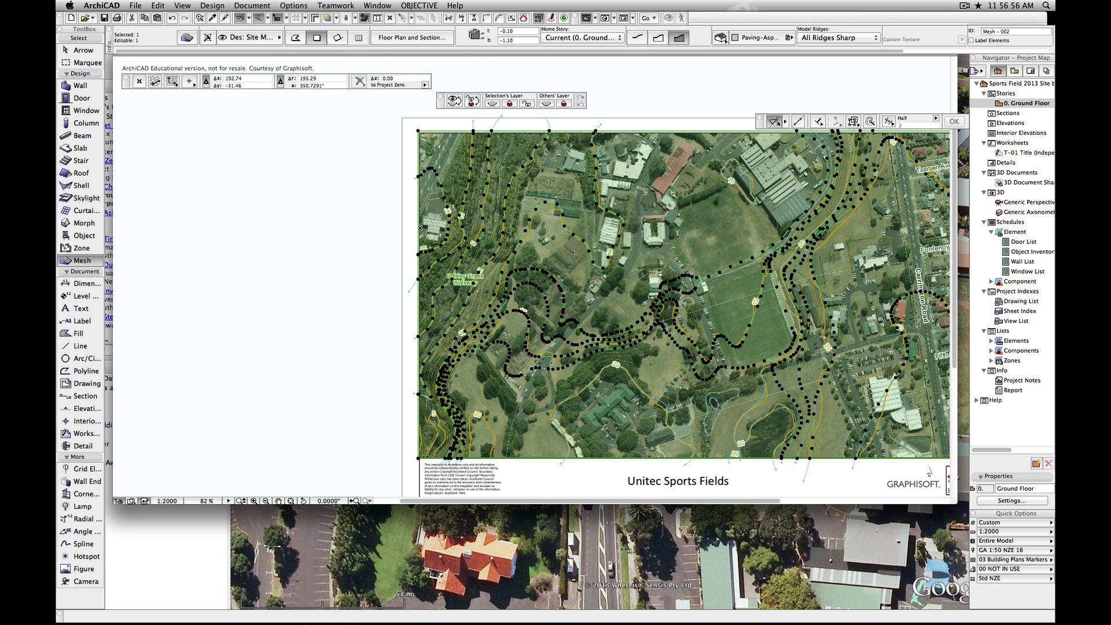
pyautogui.press('super+z')
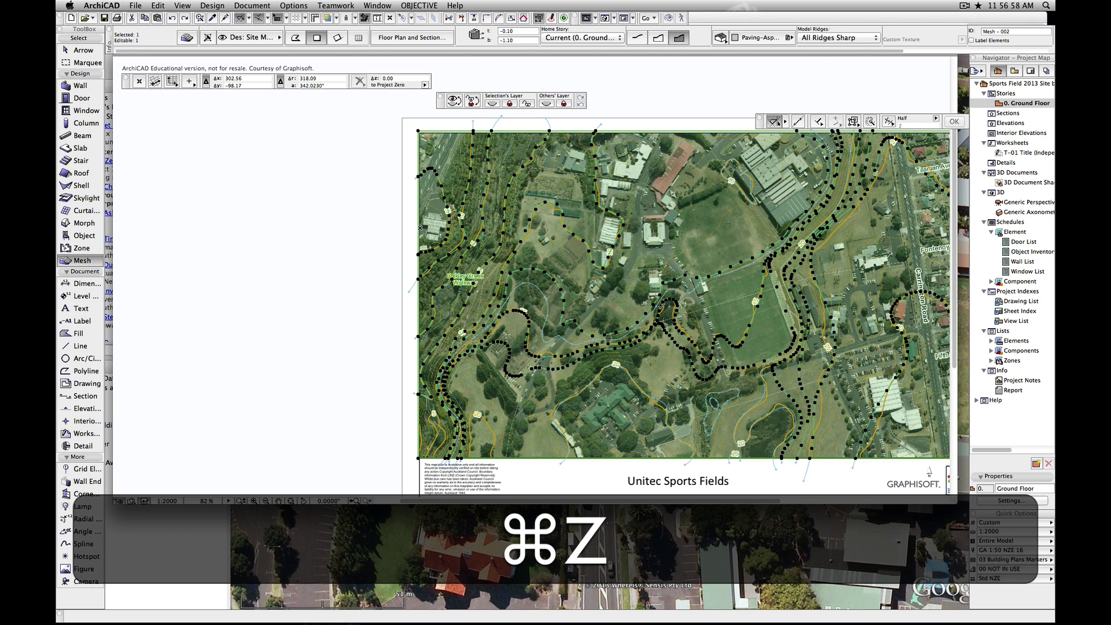
pyautogui.press('space')
pyautogui.doubleClick(626, 332)
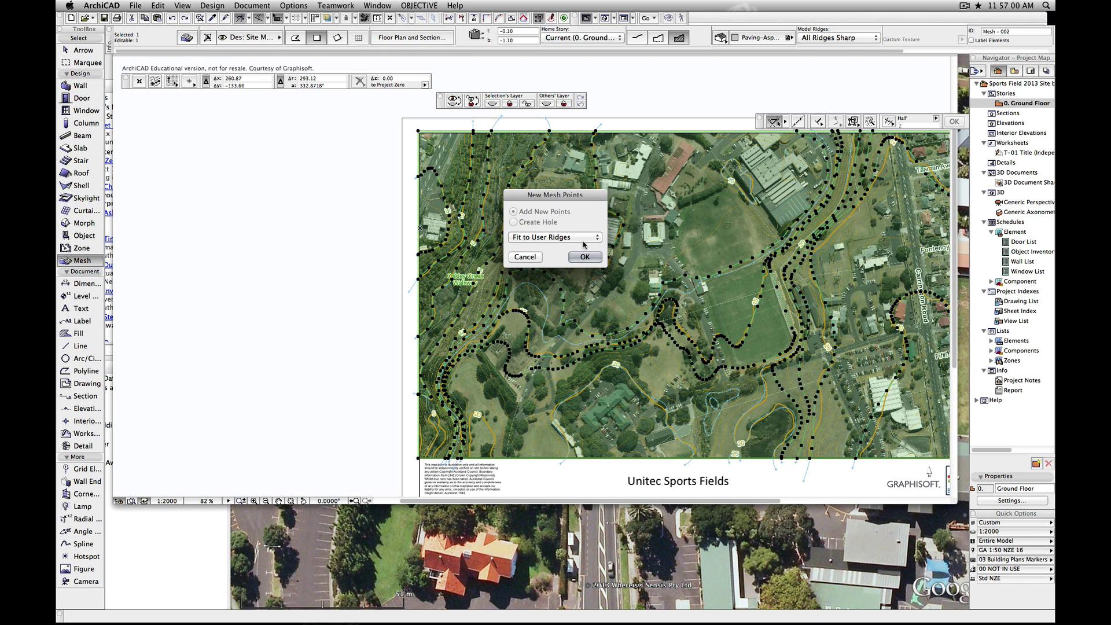
pyautogui.click(588, 258)
# Trace the lower middle contour, the small loop beside it, and the next contours
pyautogui.press('space')
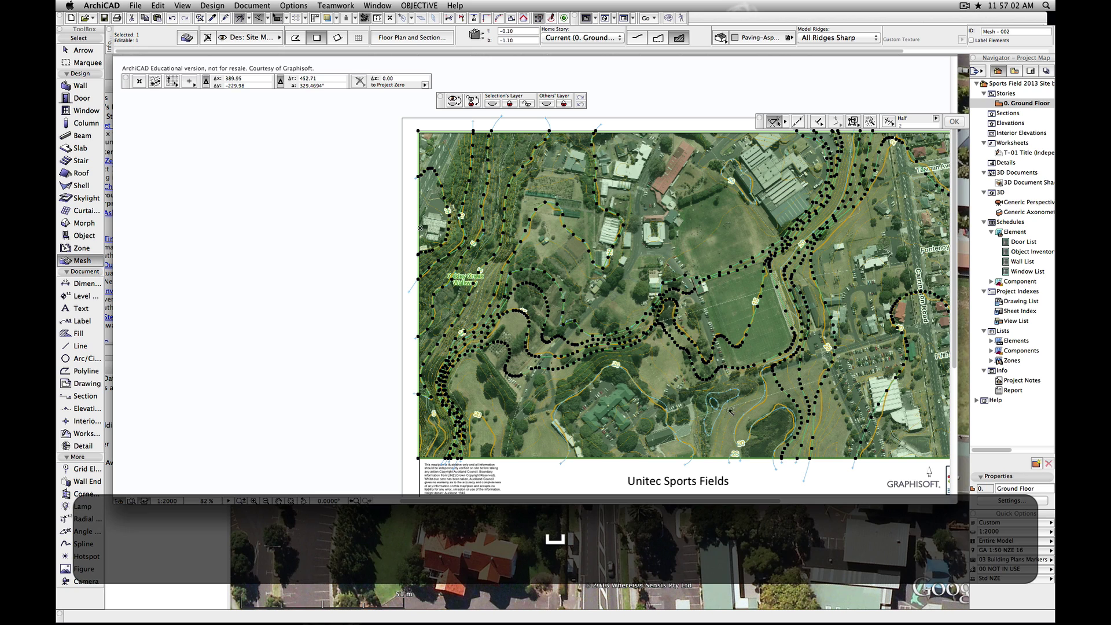
pyautogui.click(729, 401)
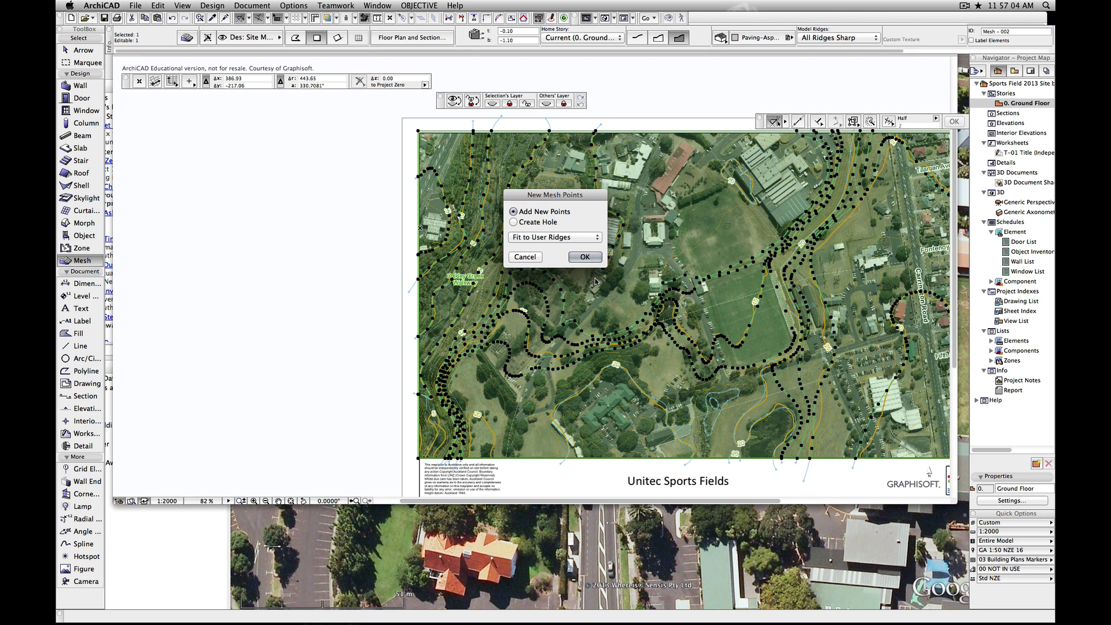
pyautogui.click(586, 257)
pyautogui.press('space')
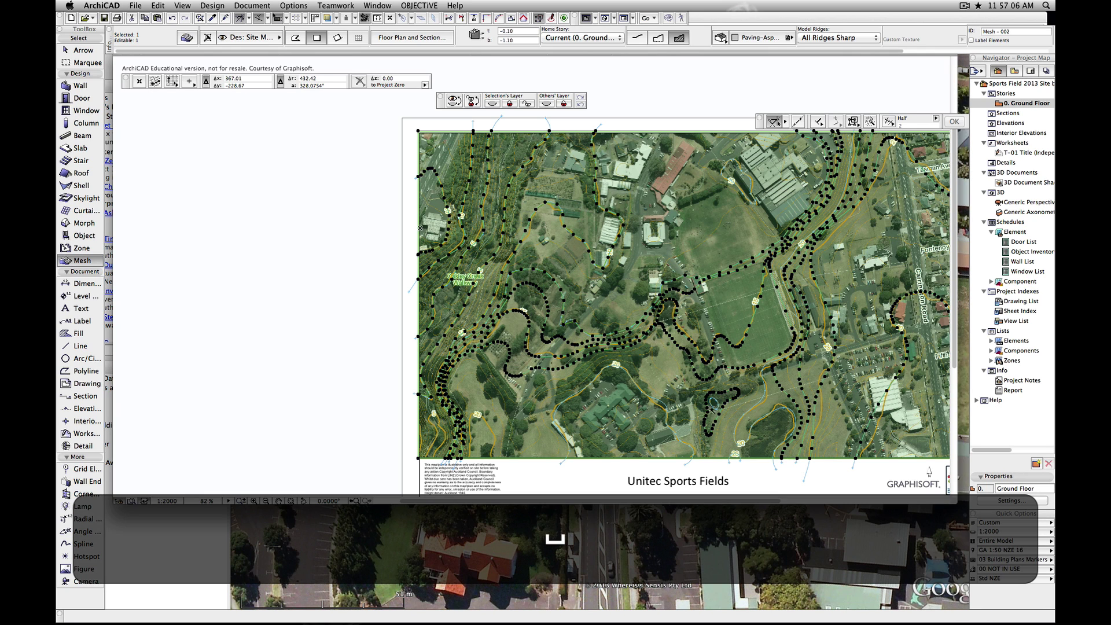
pyautogui.click(714, 407)
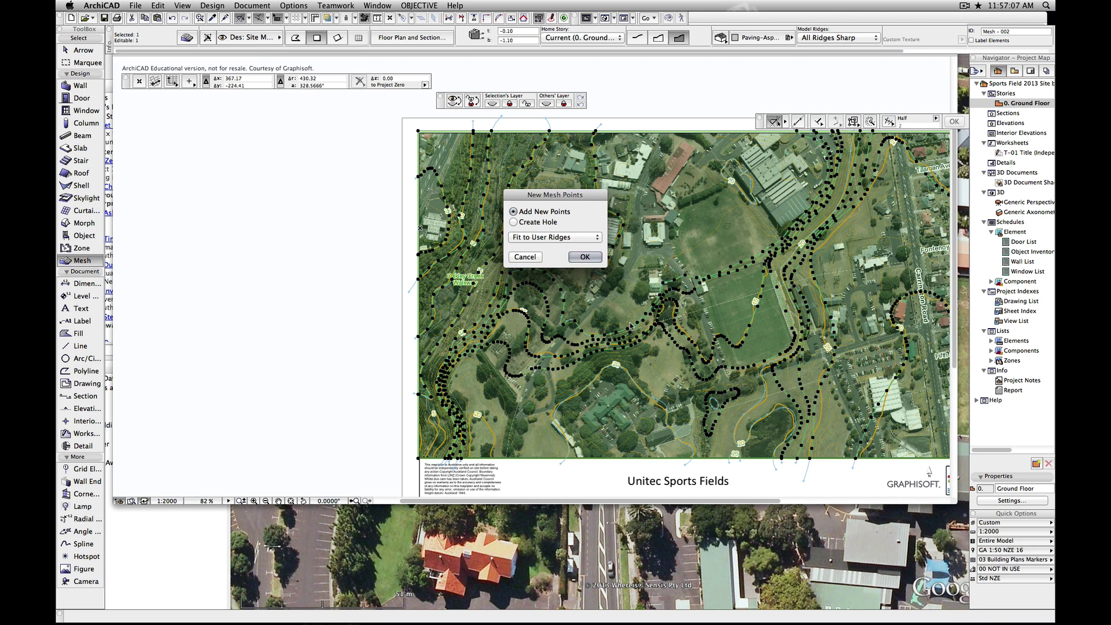
pyautogui.click(587, 258)
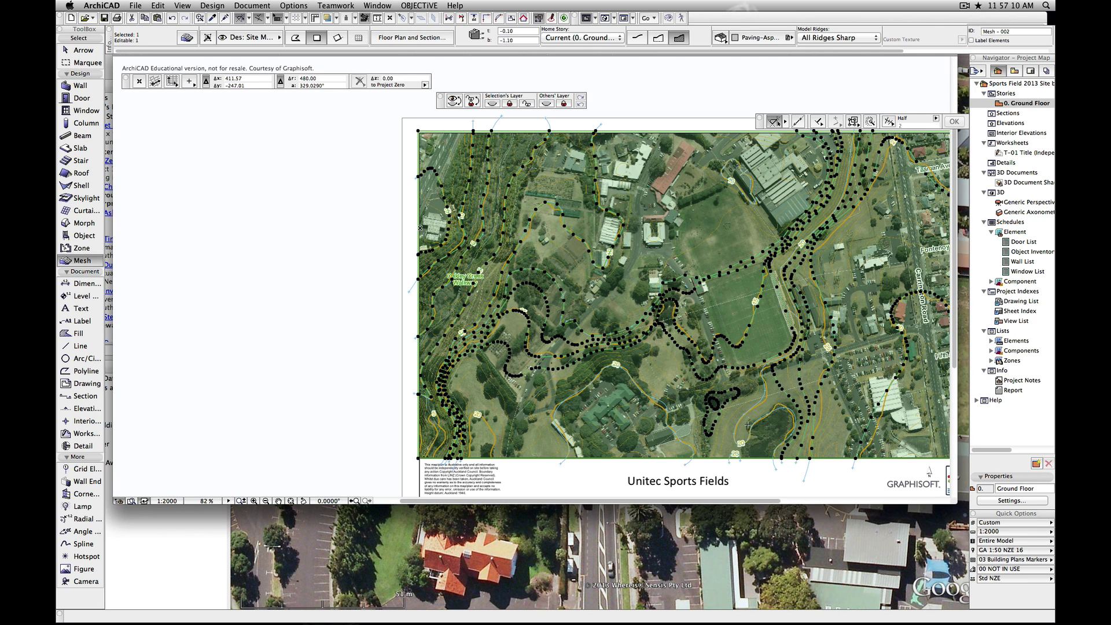
pyautogui.press('space')
pyautogui.click(757, 404)
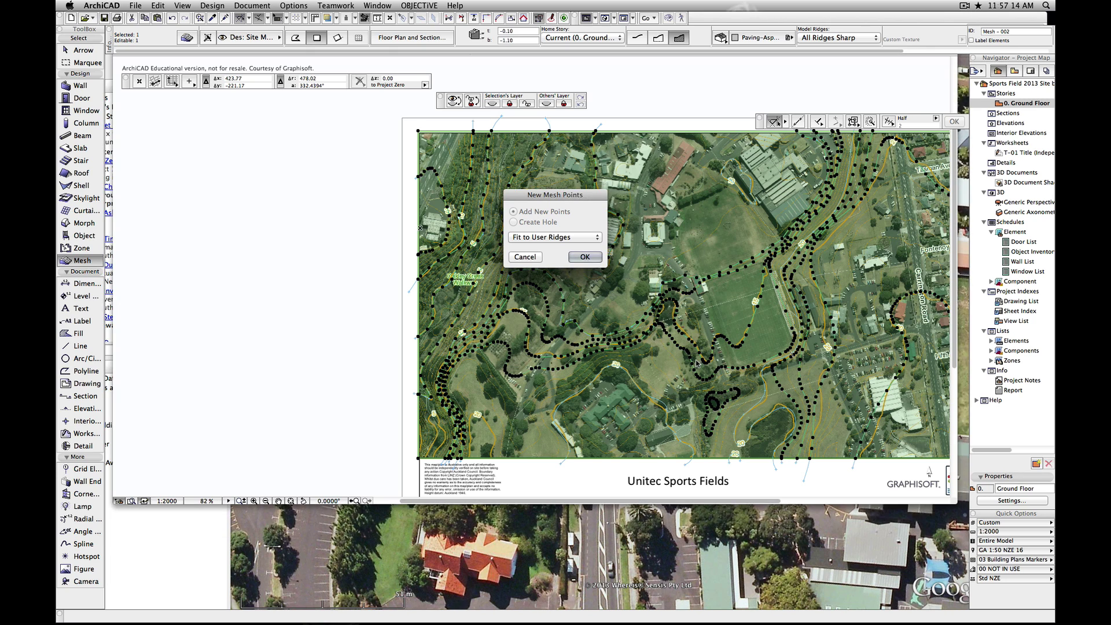
pyautogui.click(584, 258)
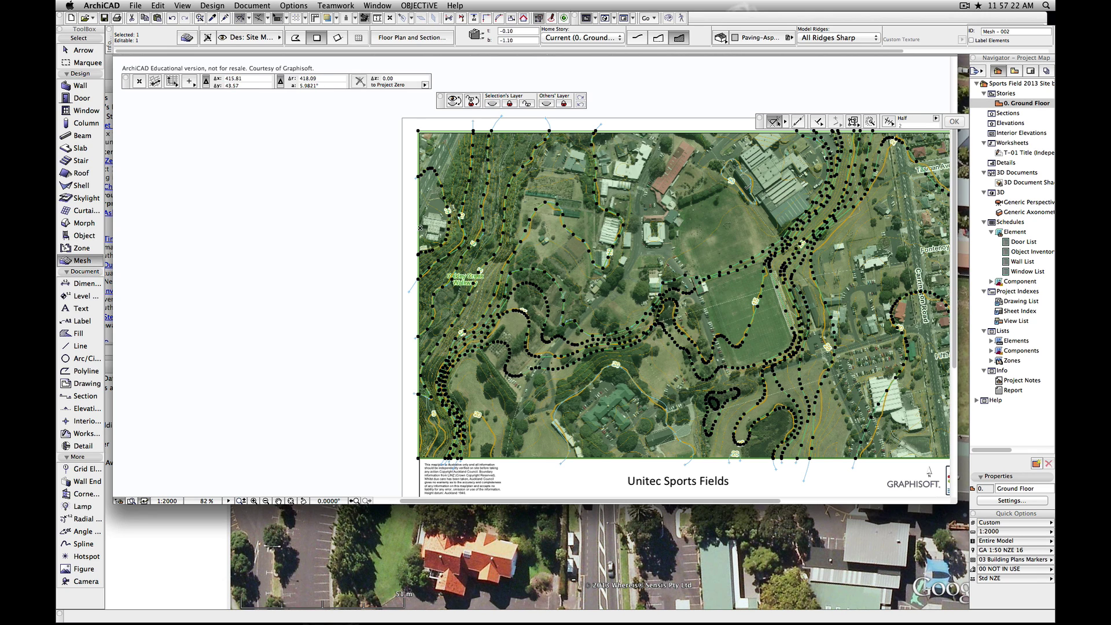
pyautogui.press('space')
pyautogui.click(733, 181)
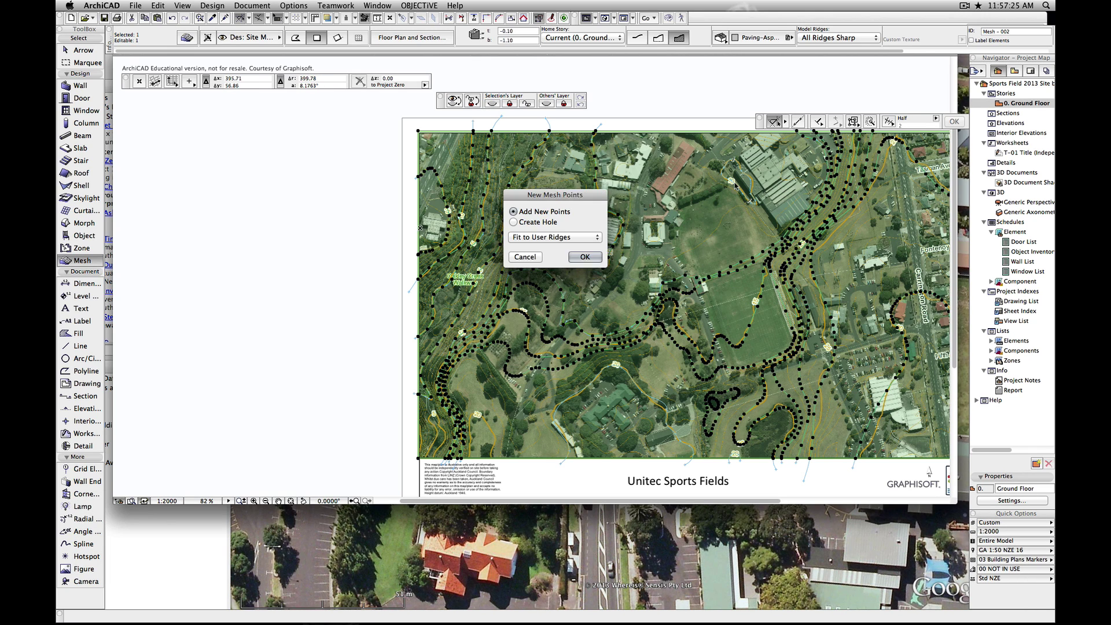
# Confirm the sports-field contour's mesh points, then deselect and reselect the terrain mesh
pyautogui.click(585, 256)
pyautogui.press('Escape')
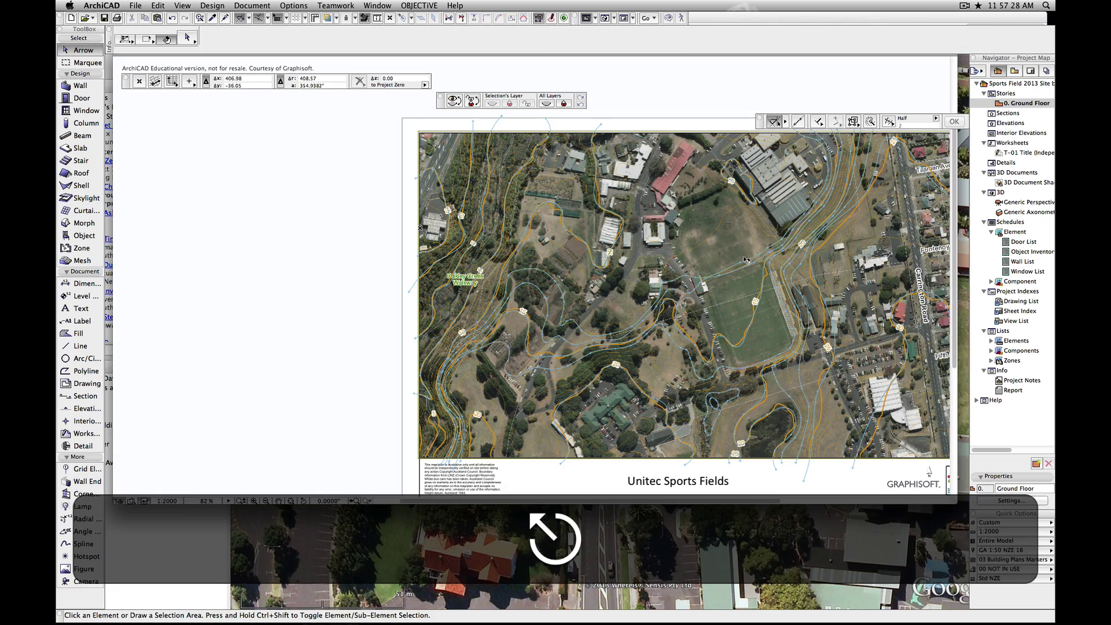
pyautogui.scroll(5, 745, 258)
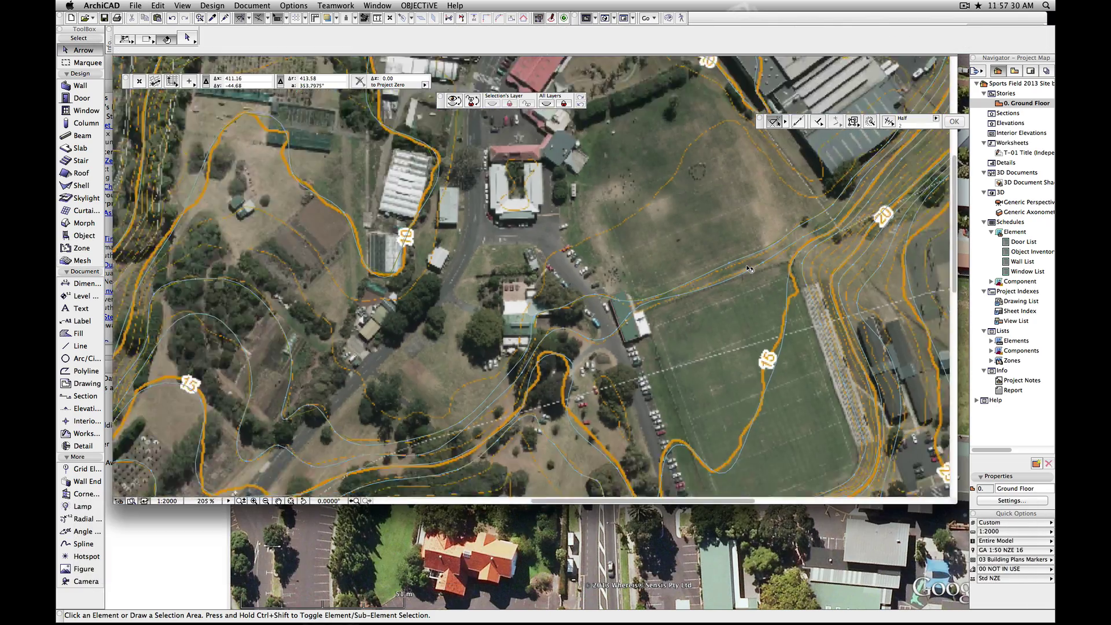
pyautogui.scroll(8, 750, 269)
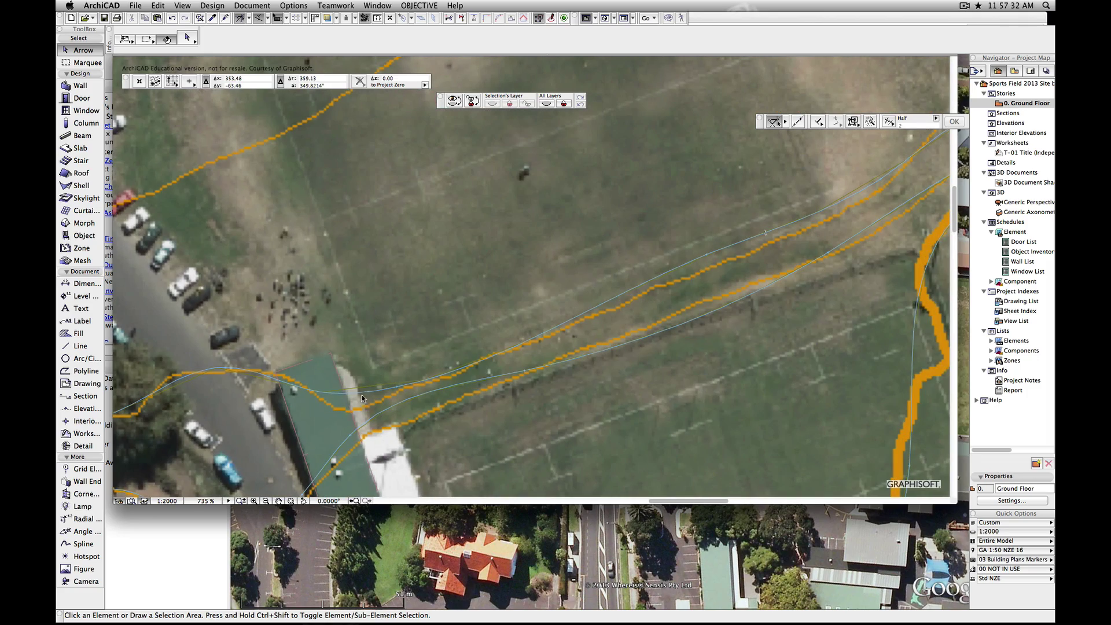
pyautogui.click(364, 388)
pyautogui.scroll(-9, 371, 391)
pyautogui.scroll(-4, 436, 399)
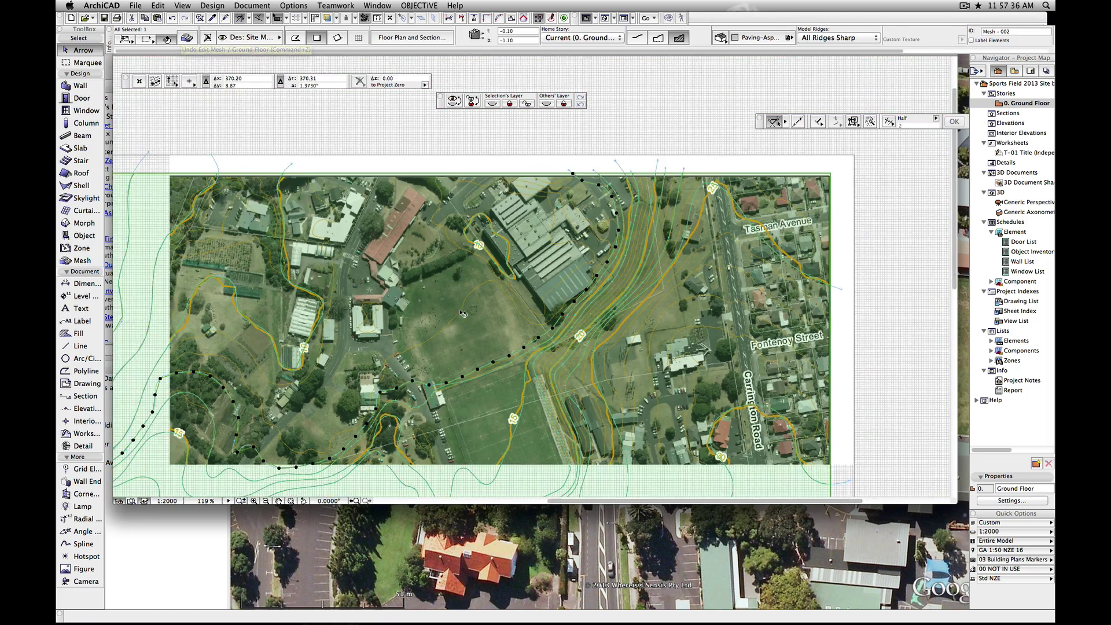
pyautogui.press('BackSpace')
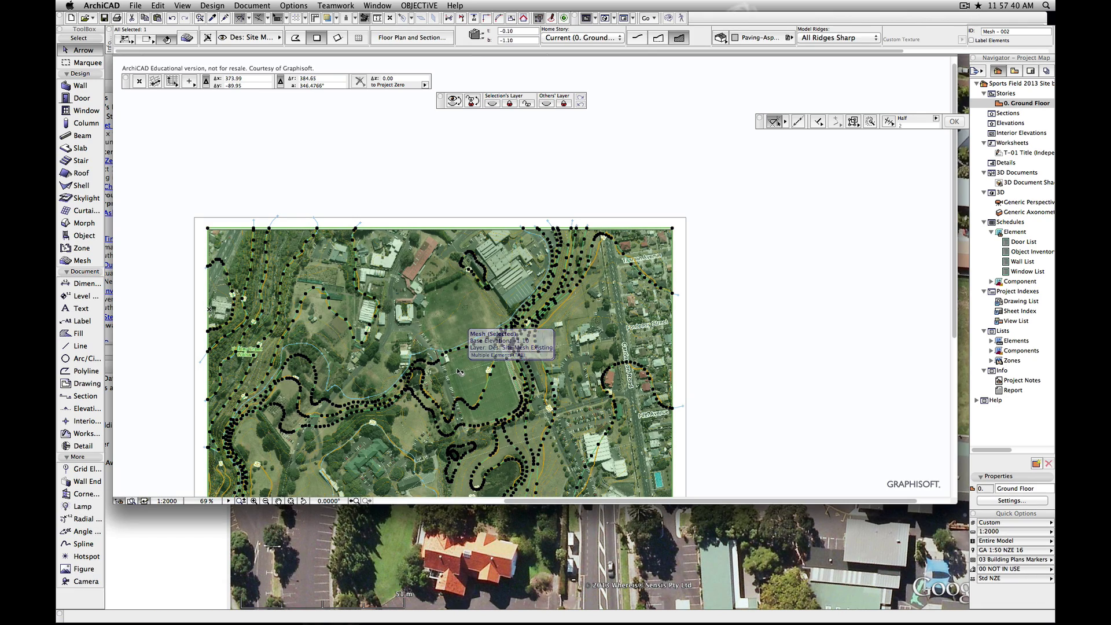
pyautogui.scroll(3, 419, 358)
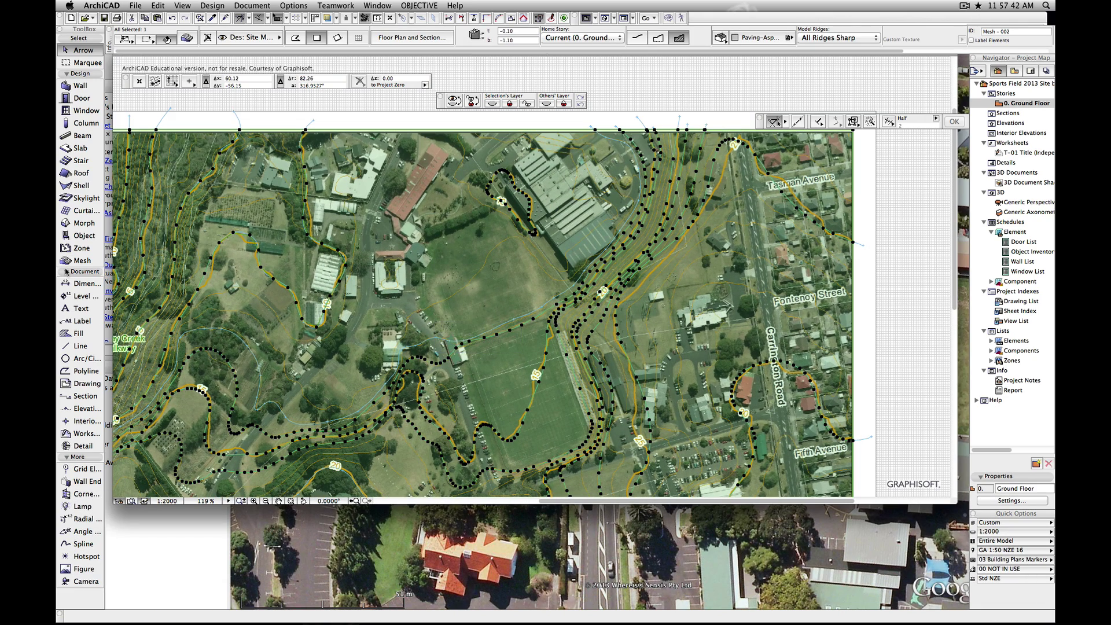
# Add mesh points along the contour line around the building
pyautogui.click(70, 261)
pyautogui.press('space')
pyautogui.click(451, 343)
pyautogui.click(583, 257)
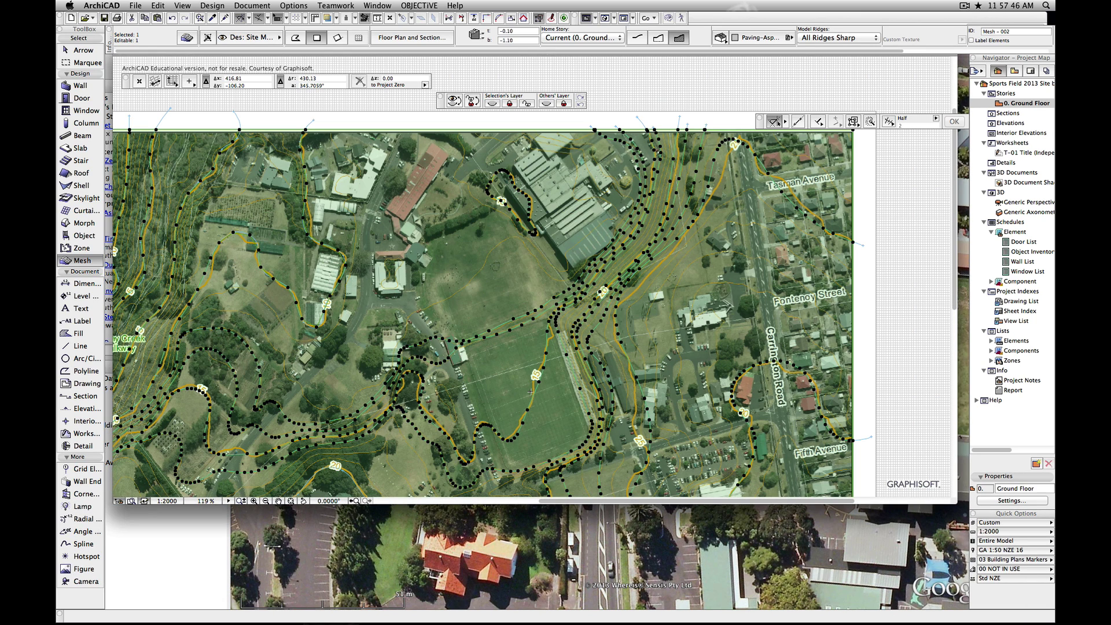
pyautogui.scroll(-5, 530, 391)
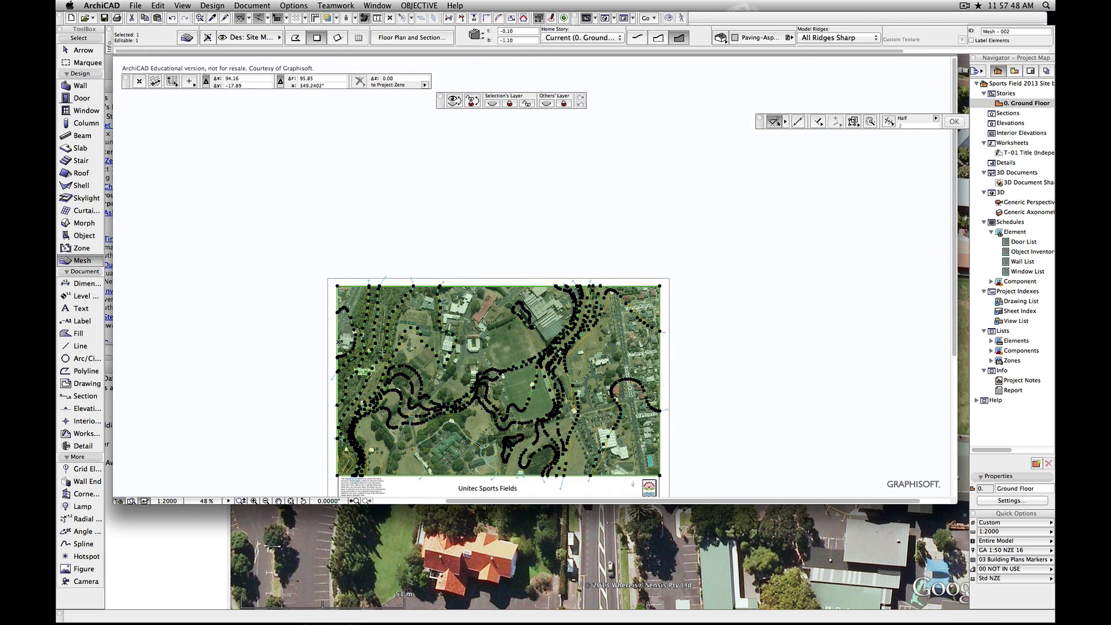
pyautogui.scroll(5, 530, 392)
pyautogui.scroll(5, 530, 392)
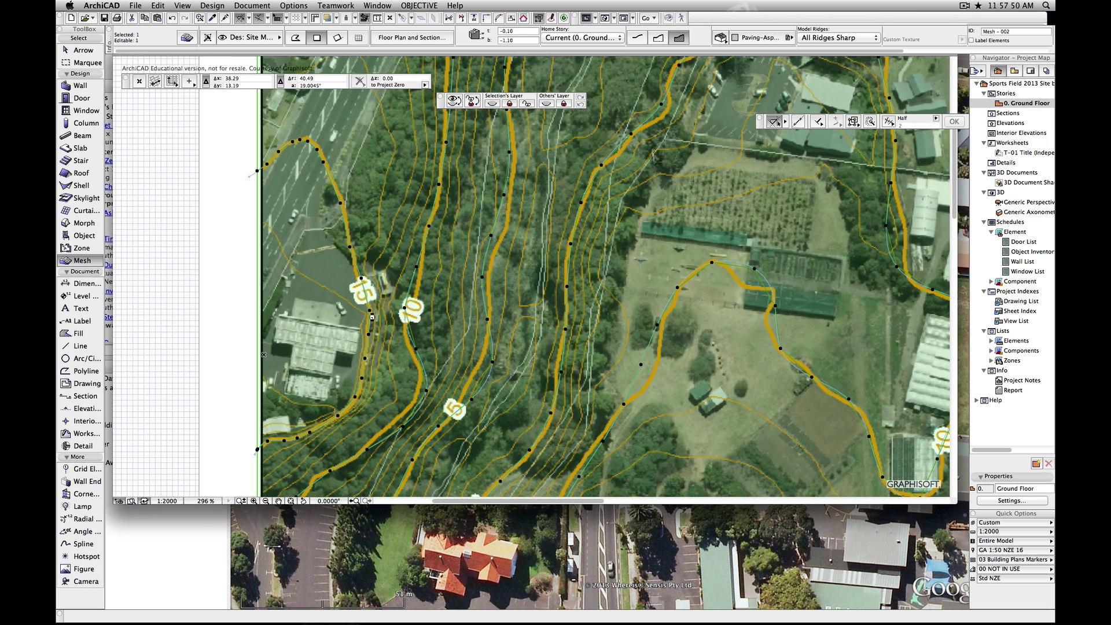
# Set the first traced contour points' heights to 5 and 15
pyautogui.click(415, 349)
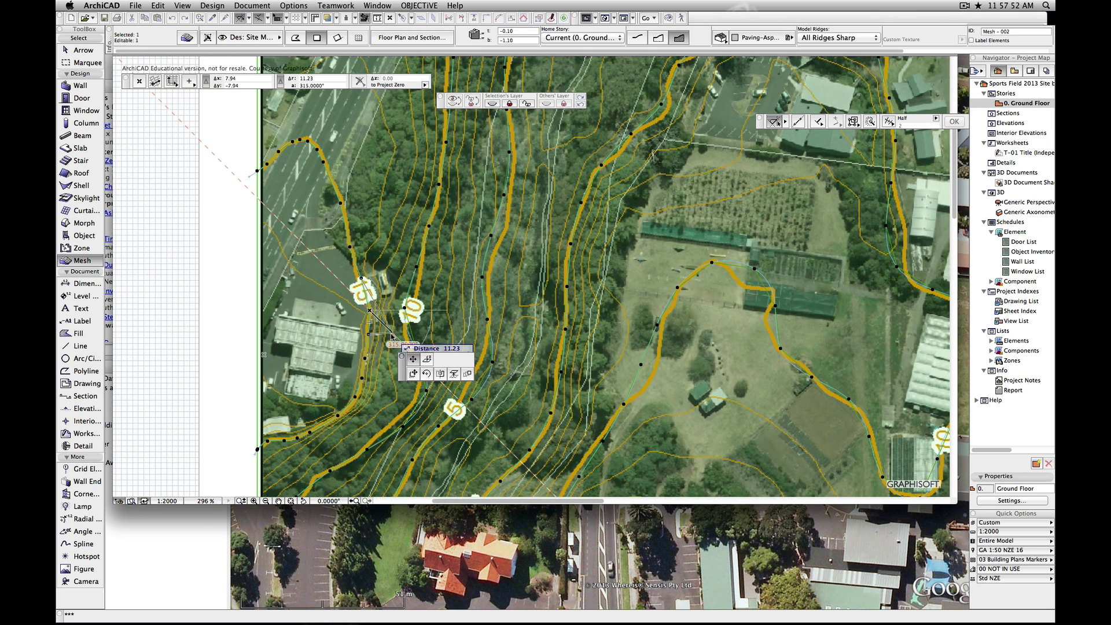
pyautogui.click(428, 360)
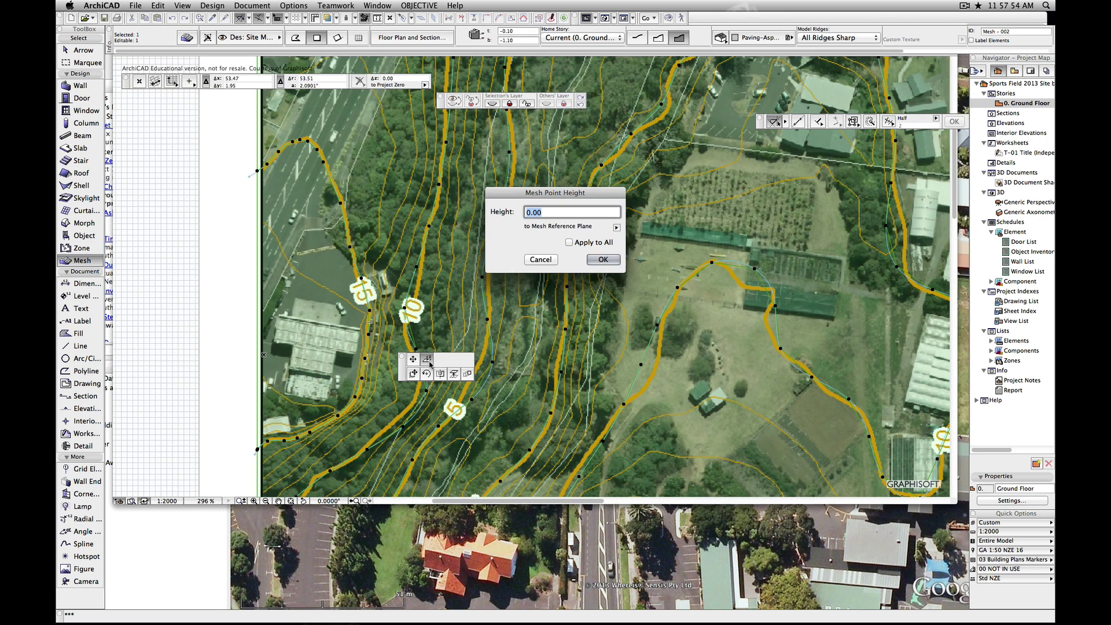
pyautogui.write('5')
pyautogui.press('Return')
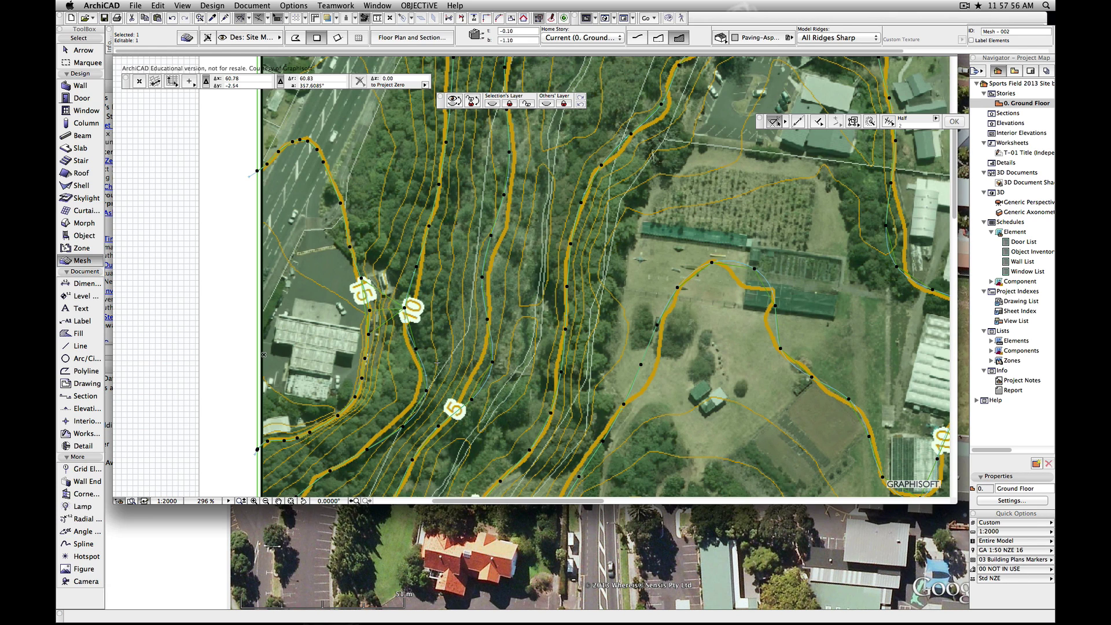
pyautogui.click(490, 307)
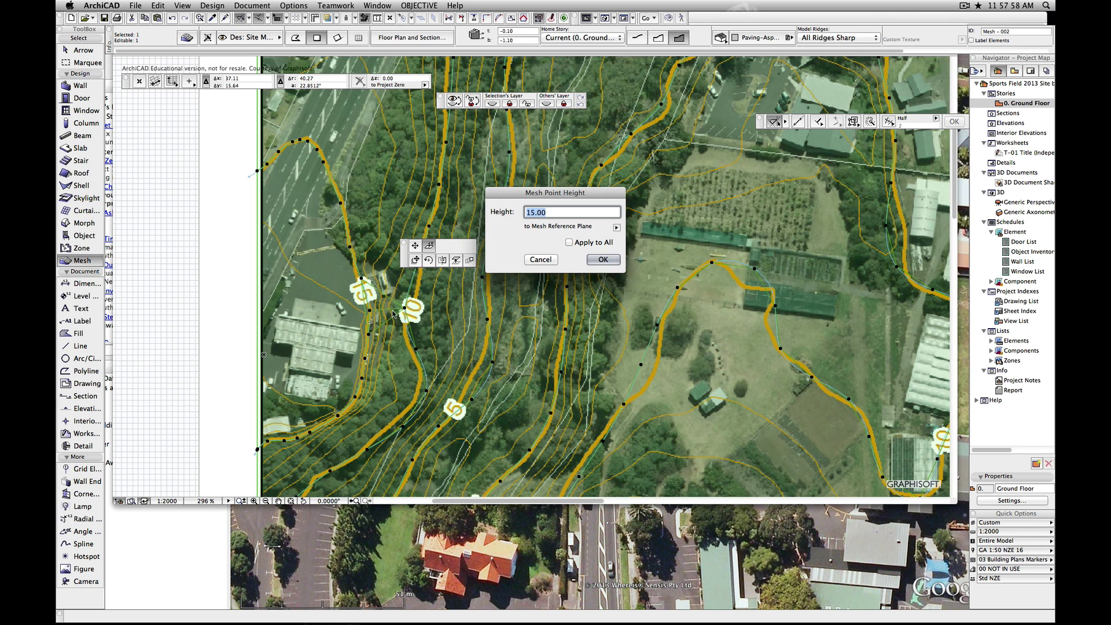
pyautogui.click(603, 260)
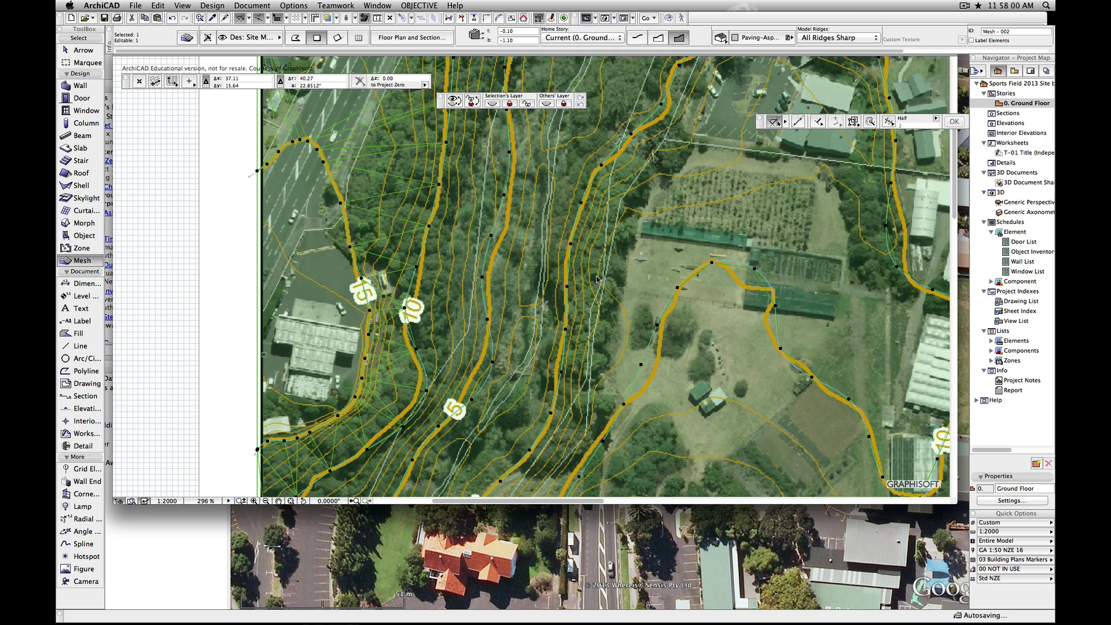
# Give the next contour points heights of 10 and 5
pyautogui.click(429, 226)
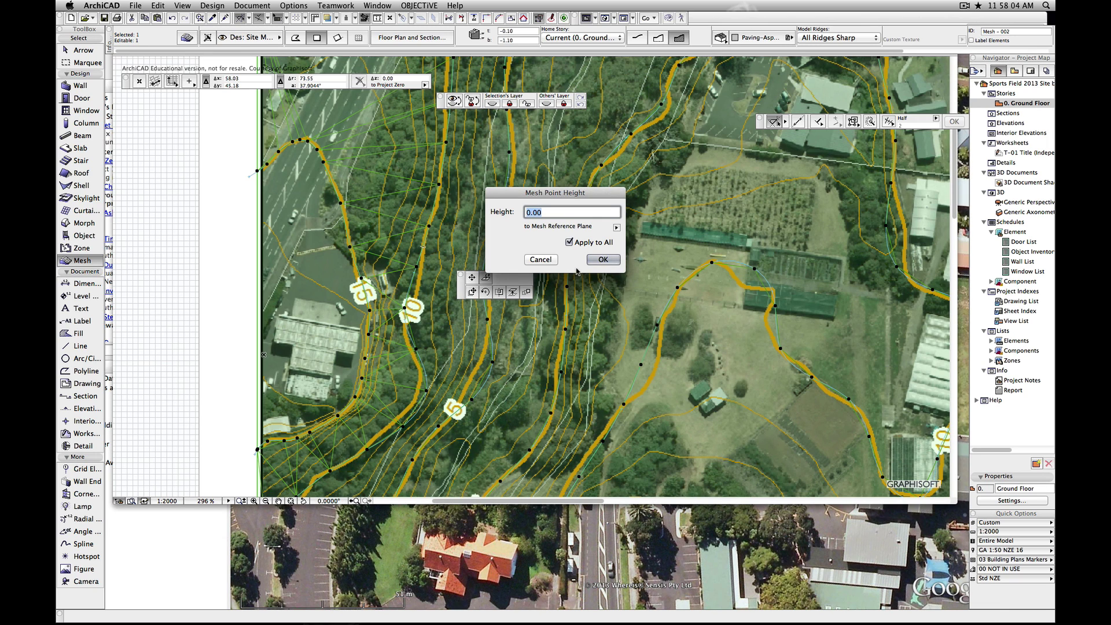
pyautogui.write('10')
pyautogui.click(601, 259)
pyautogui.click(484, 276)
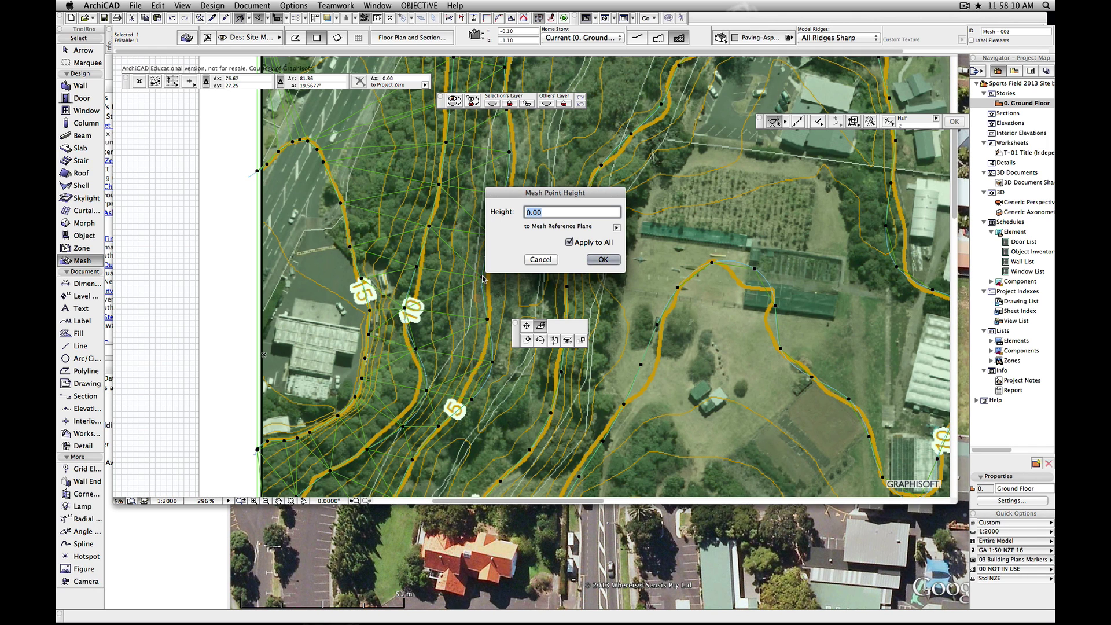
pyautogui.write('5')
pyautogui.press('Return')
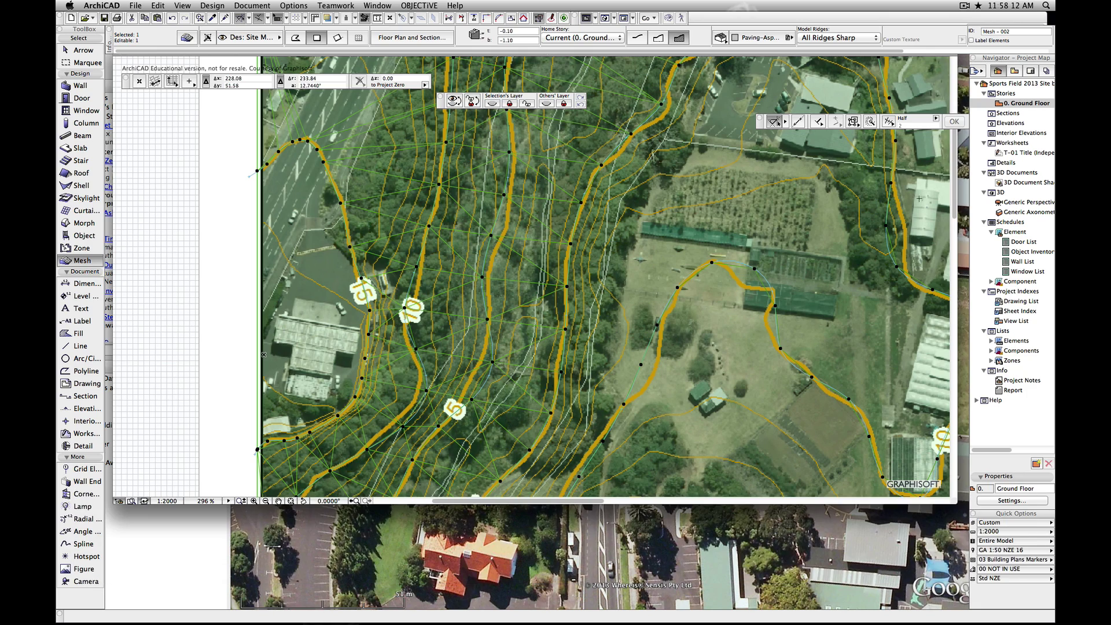
pyautogui.click(964, 5)
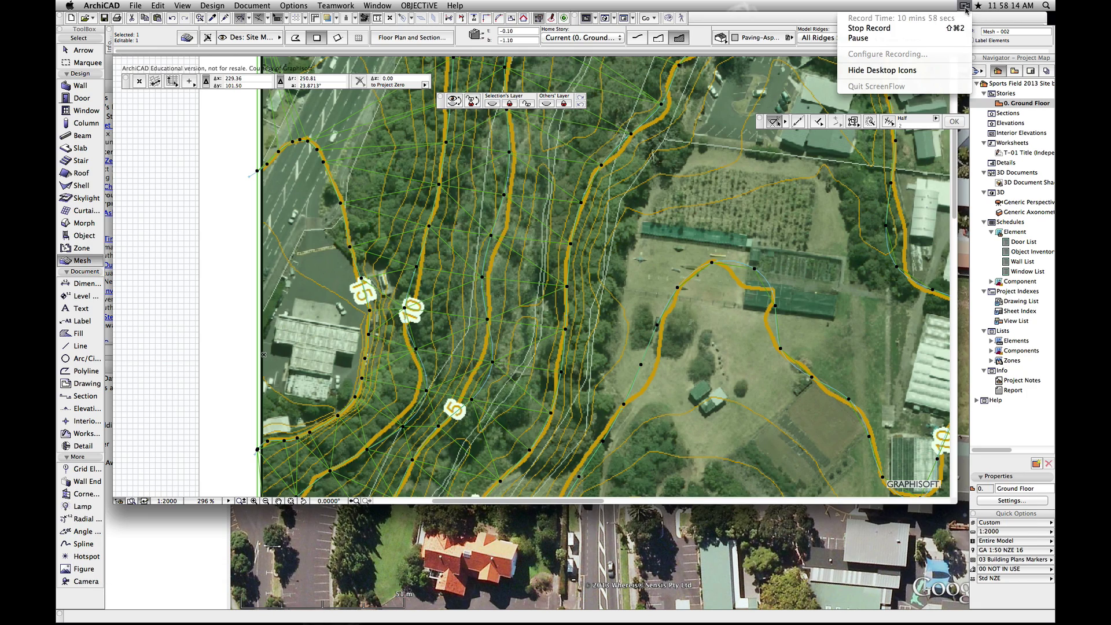
pyautogui.click(882, 38)
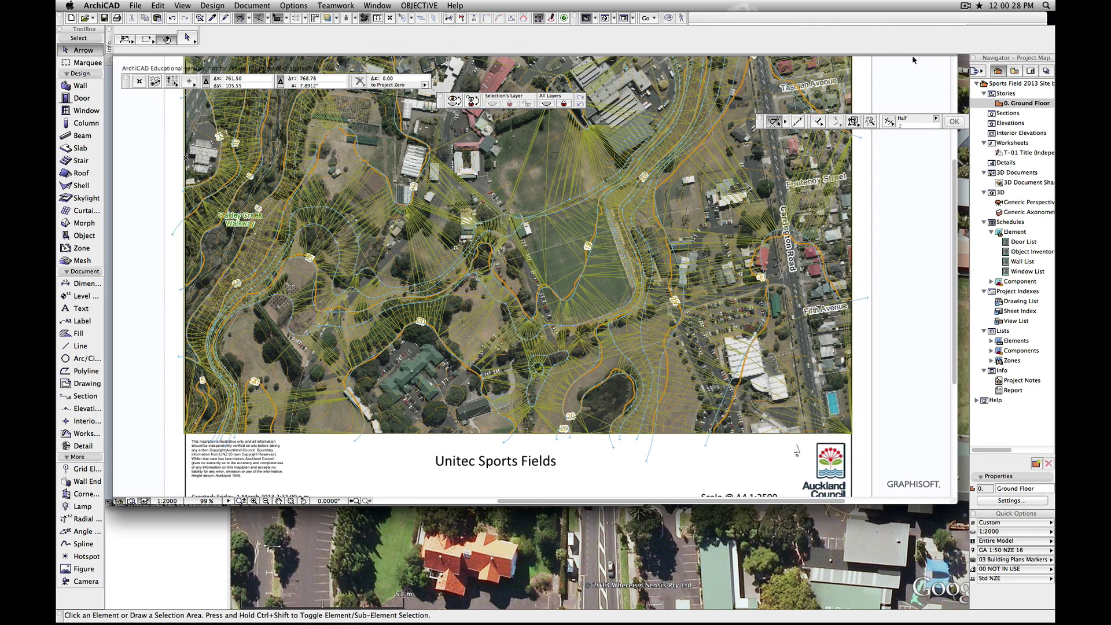
pyautogui.moveTo(913, 60); pyautogui.dragTo(914, 69)
pyautogui.press('F3')
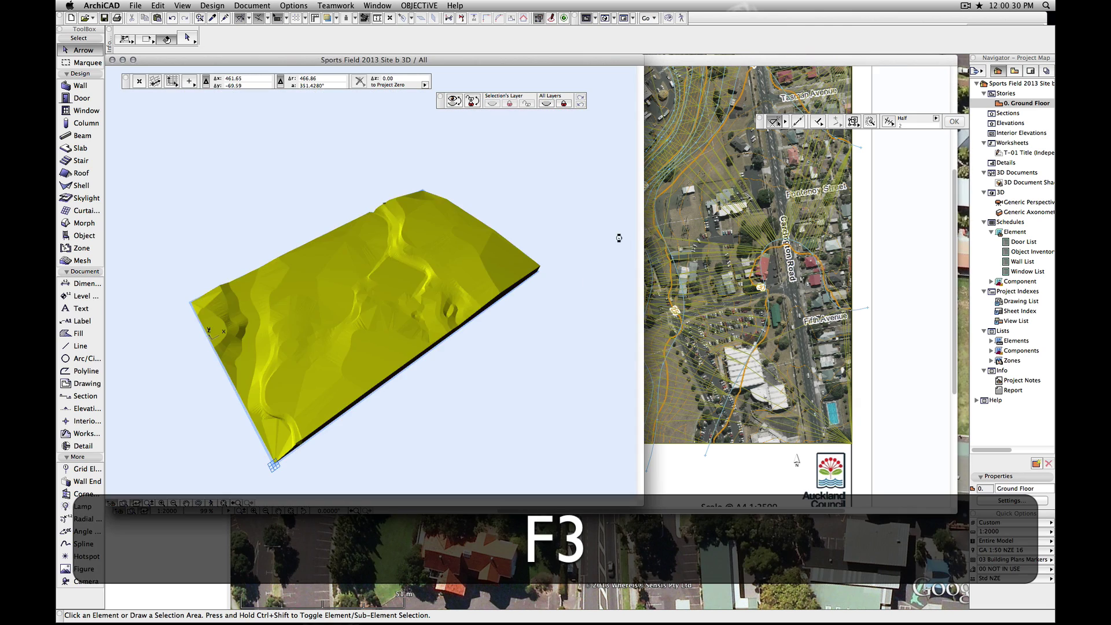
pyautogui.press('Up')
pyautogui.press('Up')
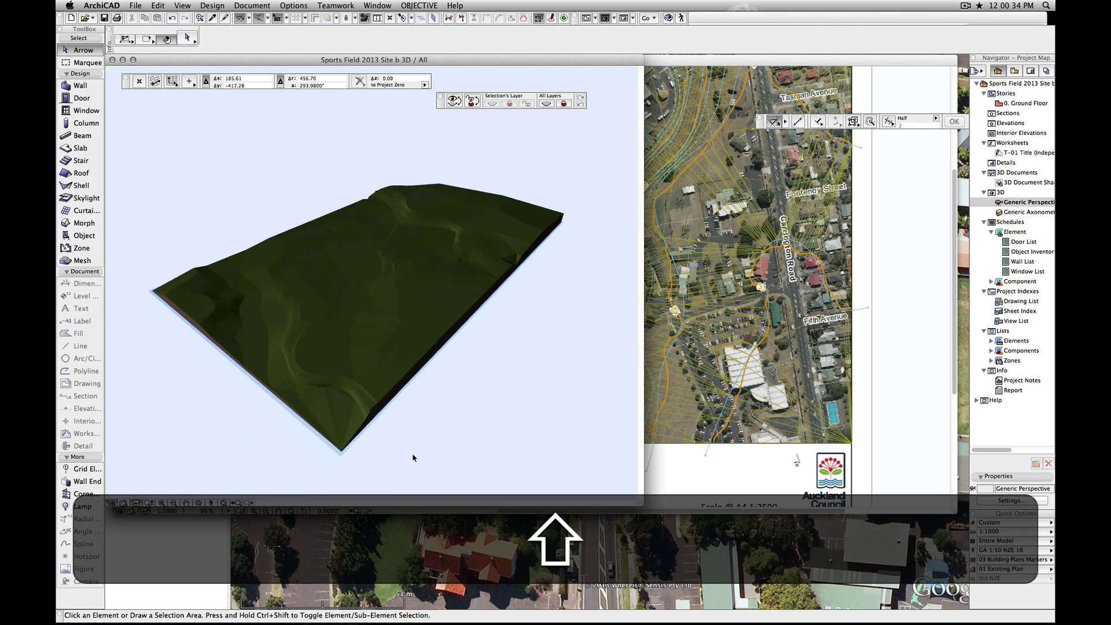
pyautogui.press('Up')
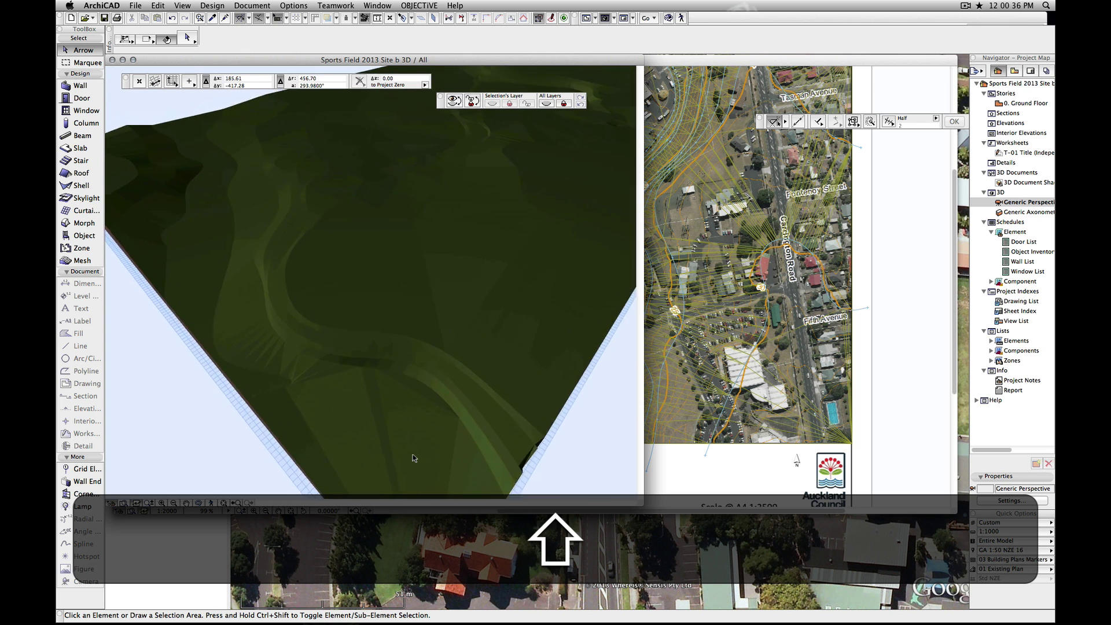
pyautogui.press('Up')
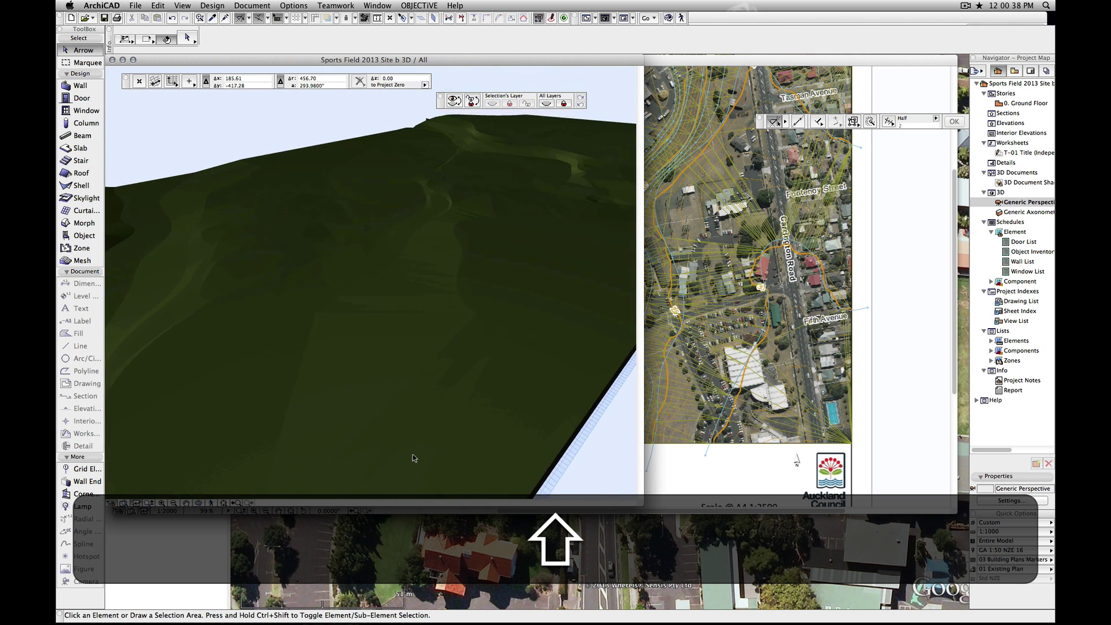
pyautogui.press('Up')
pyautogui.press('Up')
pyautogui.press('Up')
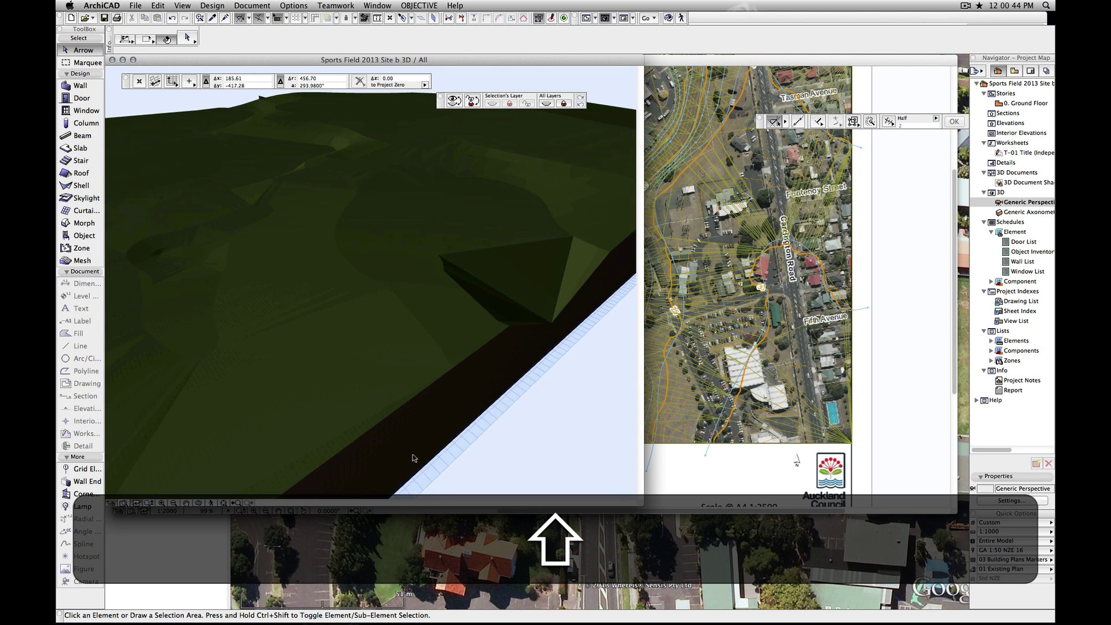
pyautogui.press('Up')
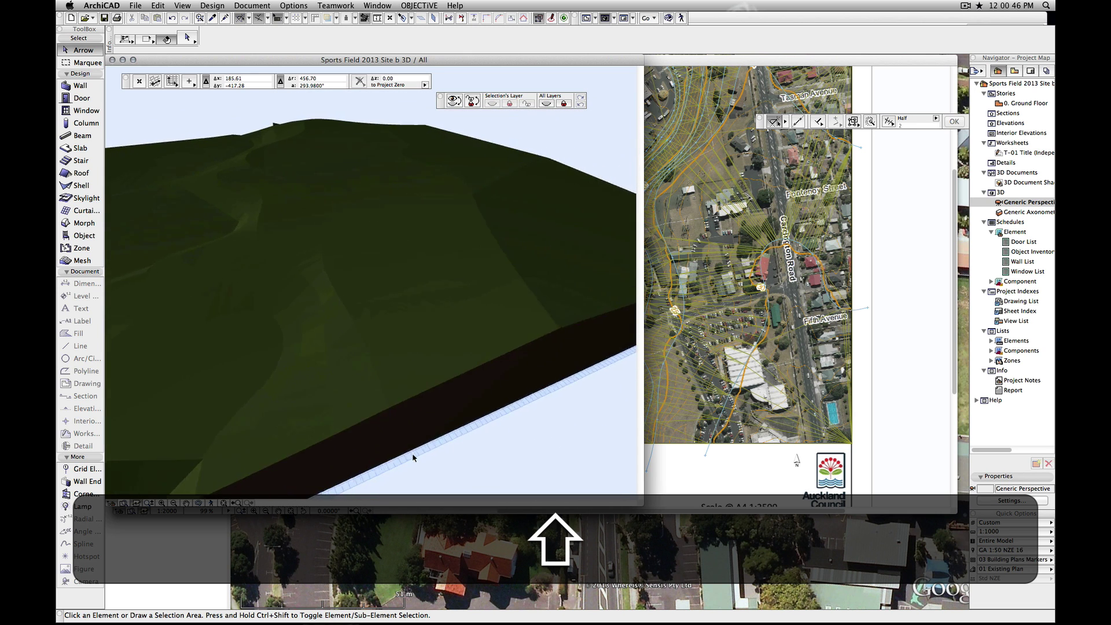
pyautogui.press('Up')
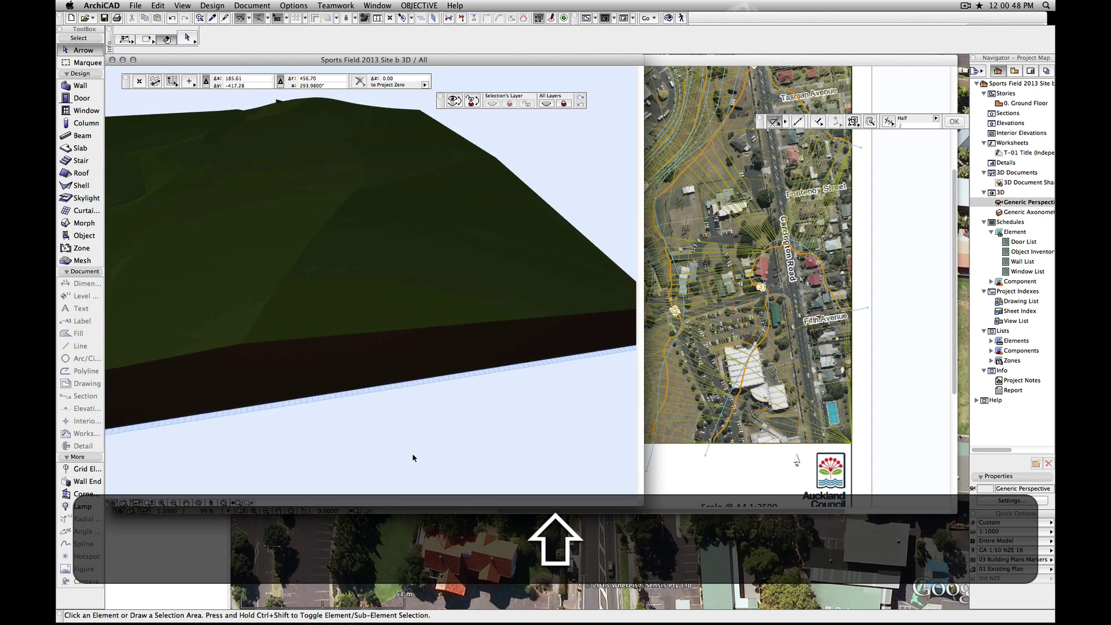
pyautogui.press('Up')
pyautogui.press('Up')
pyautogui.press('Up')
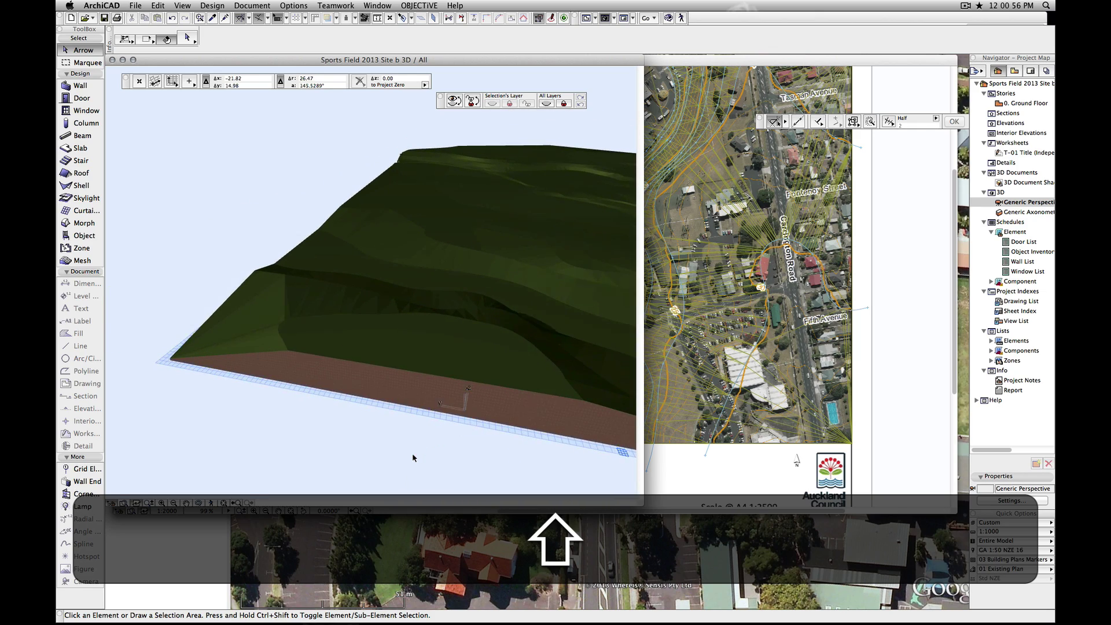
pyautogui.press('F2')
# Raise the terrain mesh's top-left corner point to 13.5, then deselect the mesh
pyautogui.moveTo(513, 326); pyautogui.dragTo(557, 357, button='middle')
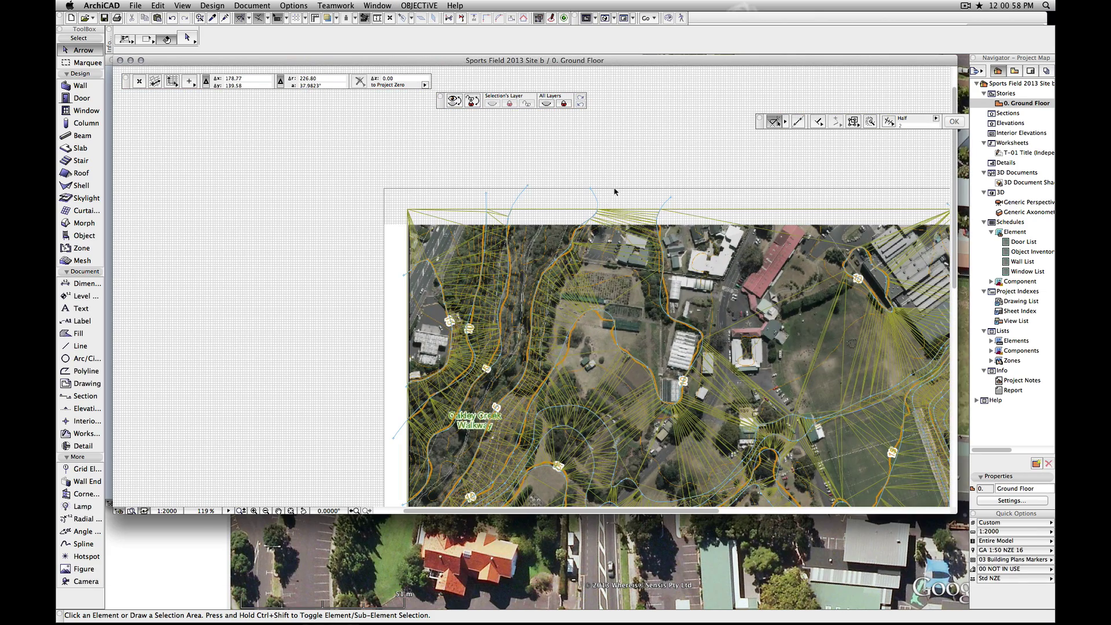
pyautogui.scroll(2, 451, 255)
pyautogui.scroll(2, 451, 255)
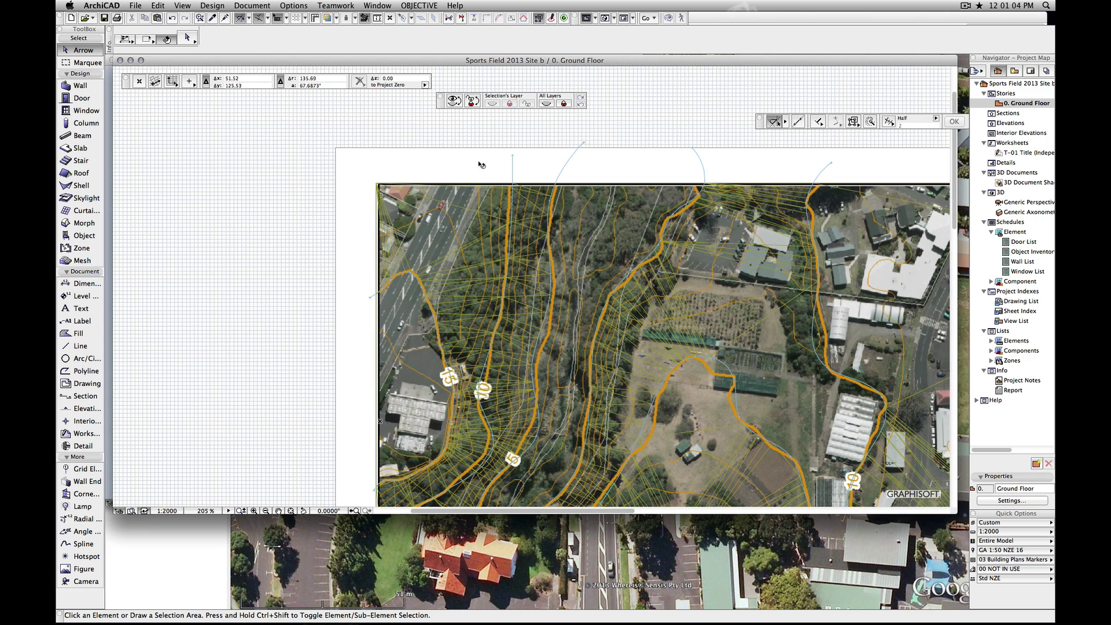
pyautogui.click(380, 195)
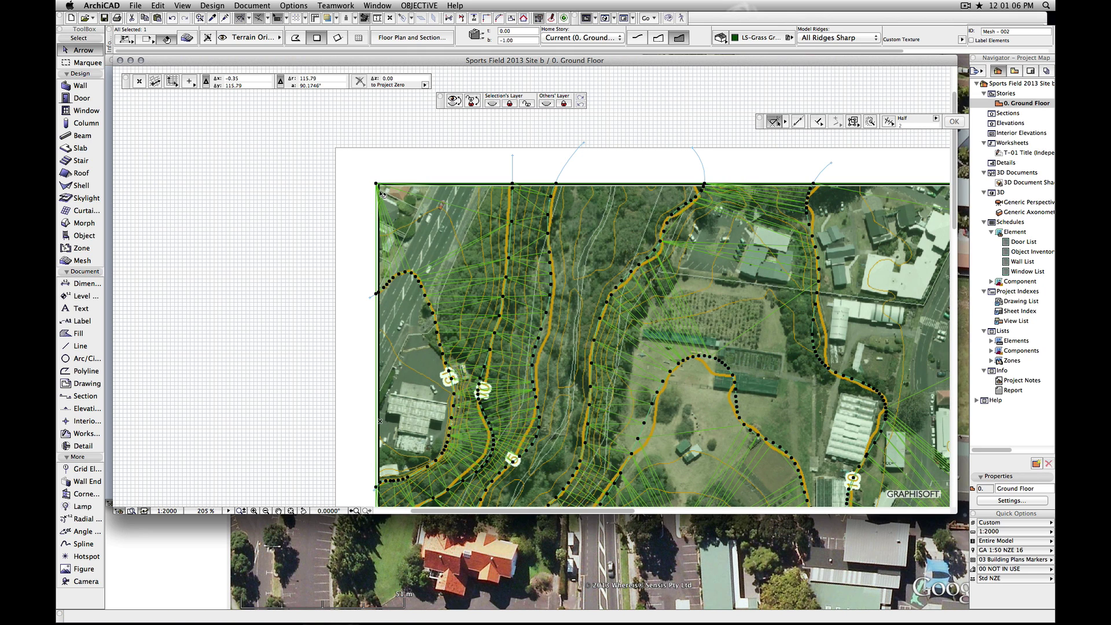
pyautogui.click(378, 185)
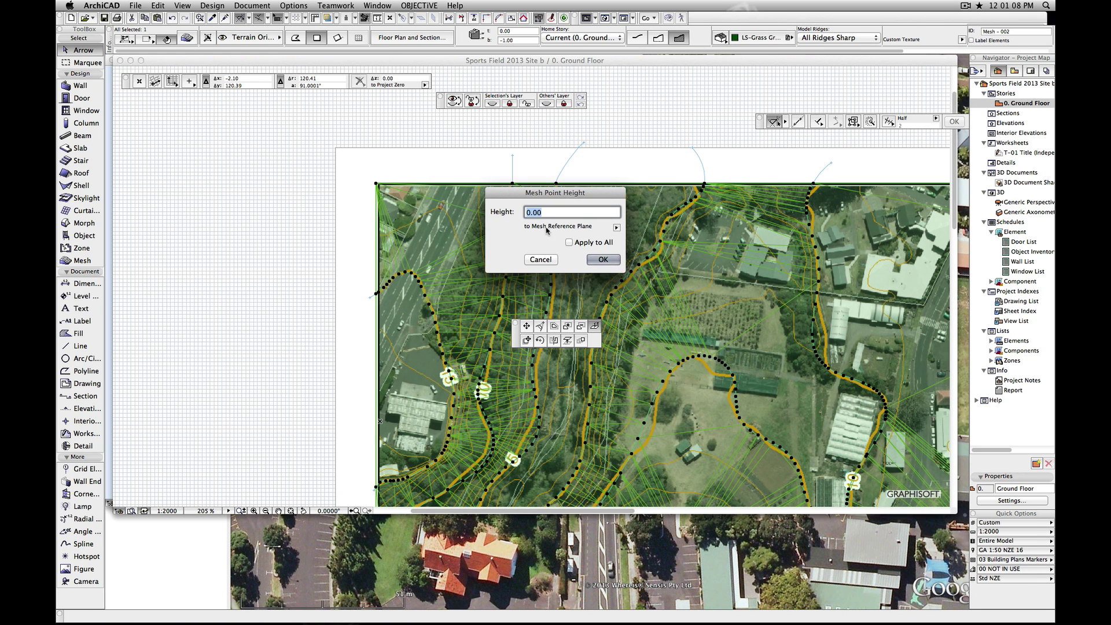
pyautogui.write('13.5')
pyautogui.click(607, 261)
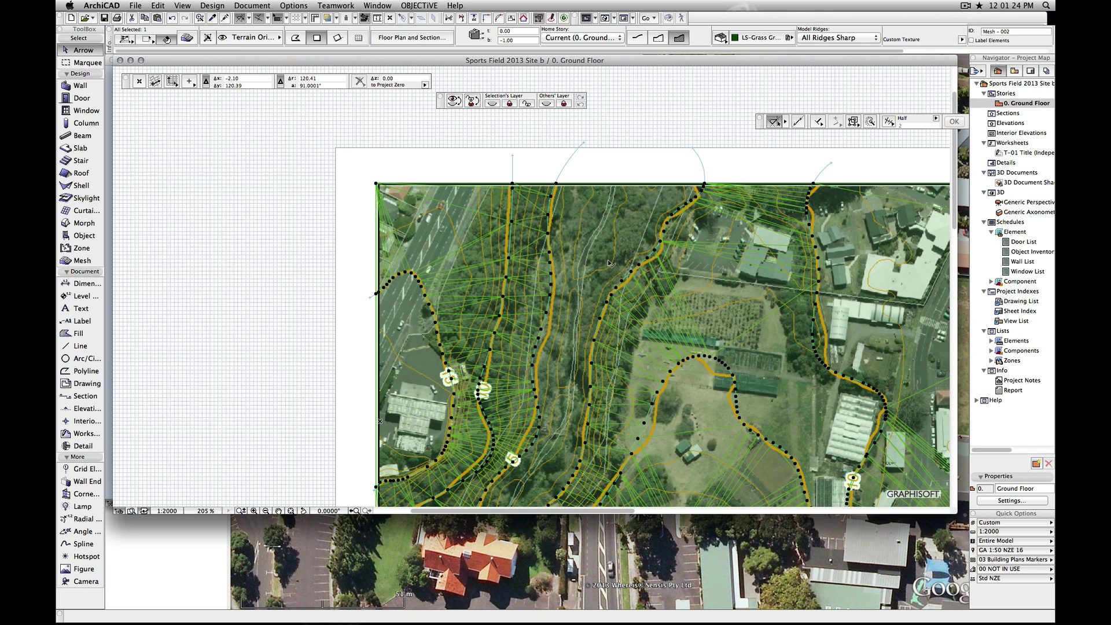
pyautogui.click(357, 211)
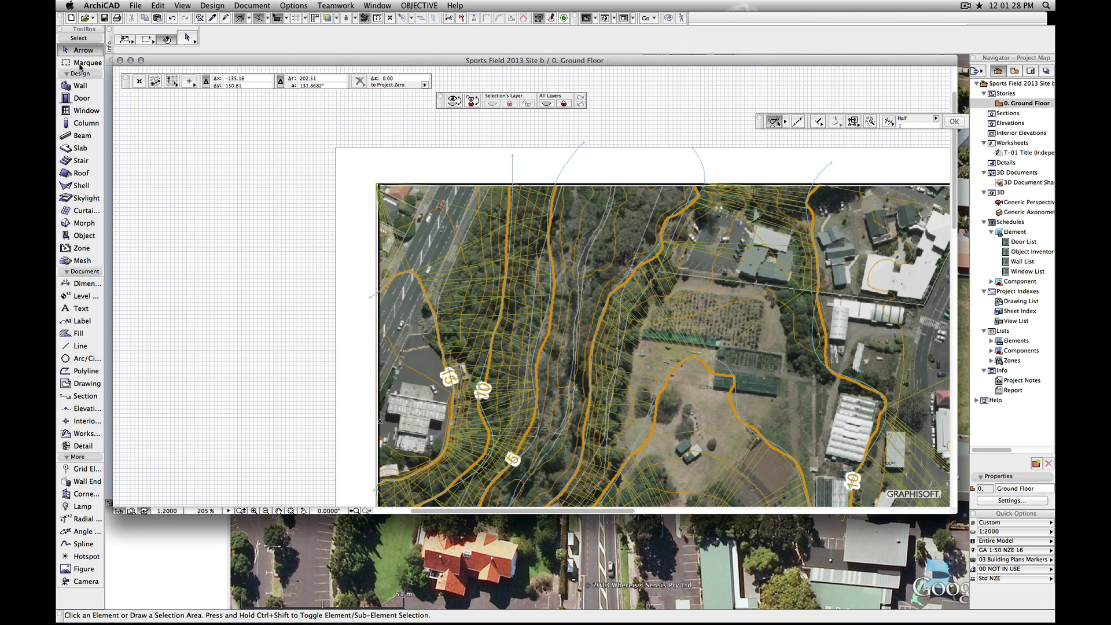
# Marquee the site's top-left corner area, show it in 3D and orbit it
pyautogui.click(81, 63)
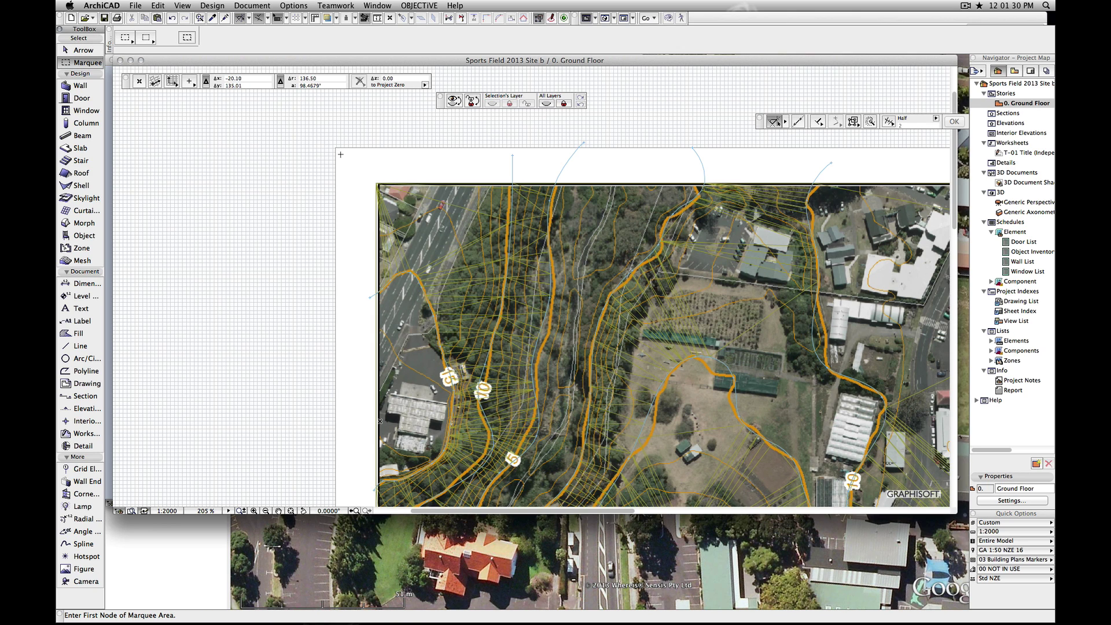
pyautogui.moveTo(347, 161); pyautogui.dragTo(596, 377)
pyautogui.press('F4')
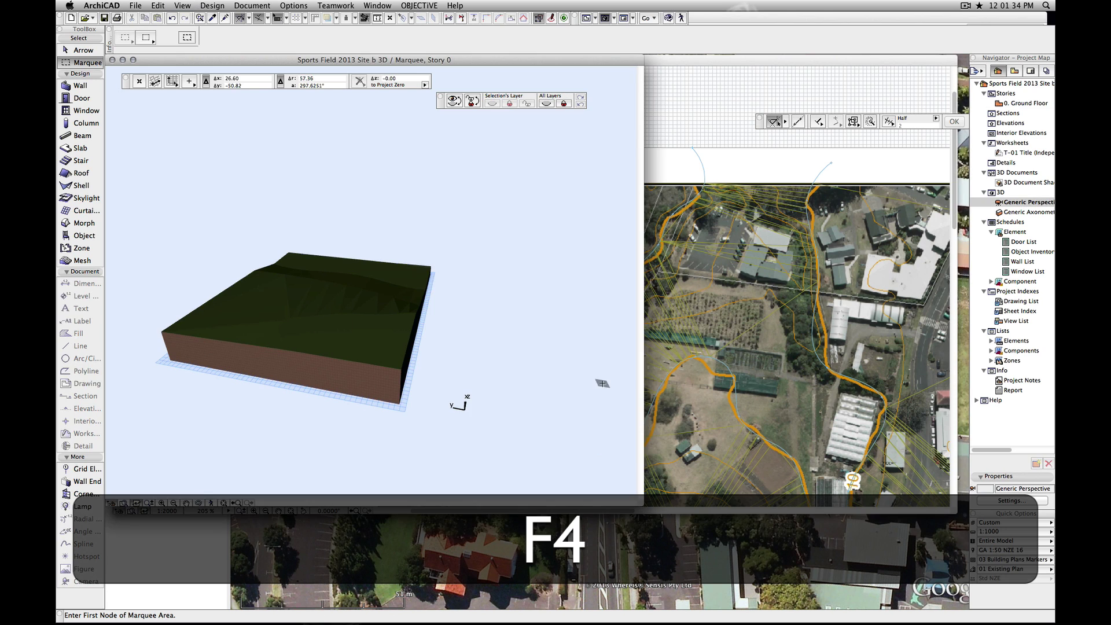
pyautogui.click(199, 502)
pyautogui.moveTo(220, 374); pyautogui.dragTo(168, 388)
# Look through the View menu's options for elements in 3D without choosing any
pyautogui.click(185, 6)
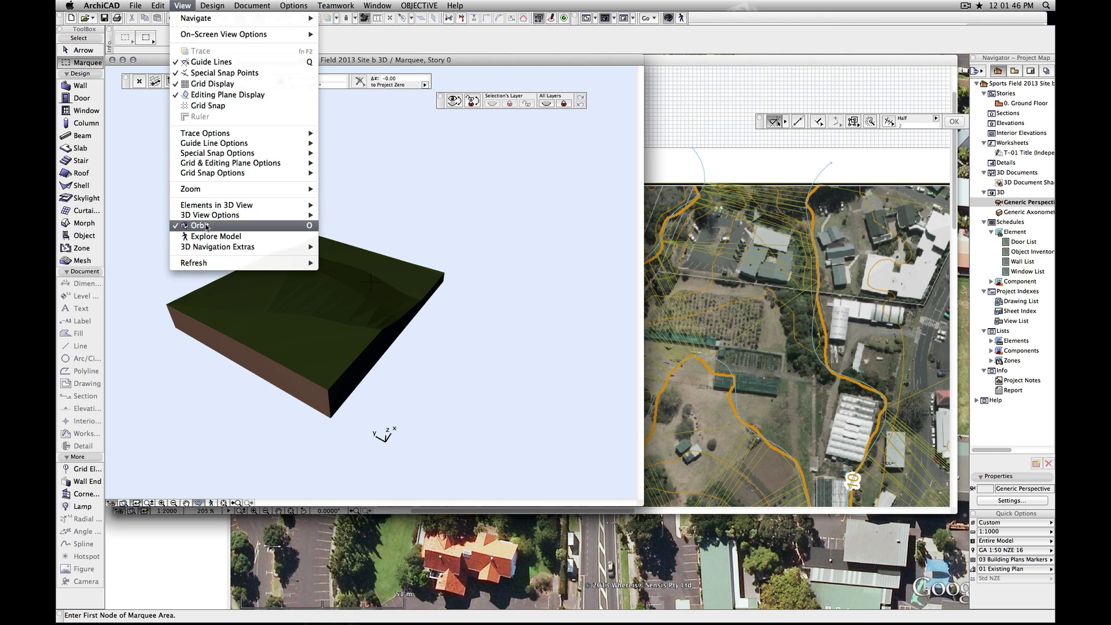
pyautogui.moveTo(214, 207)
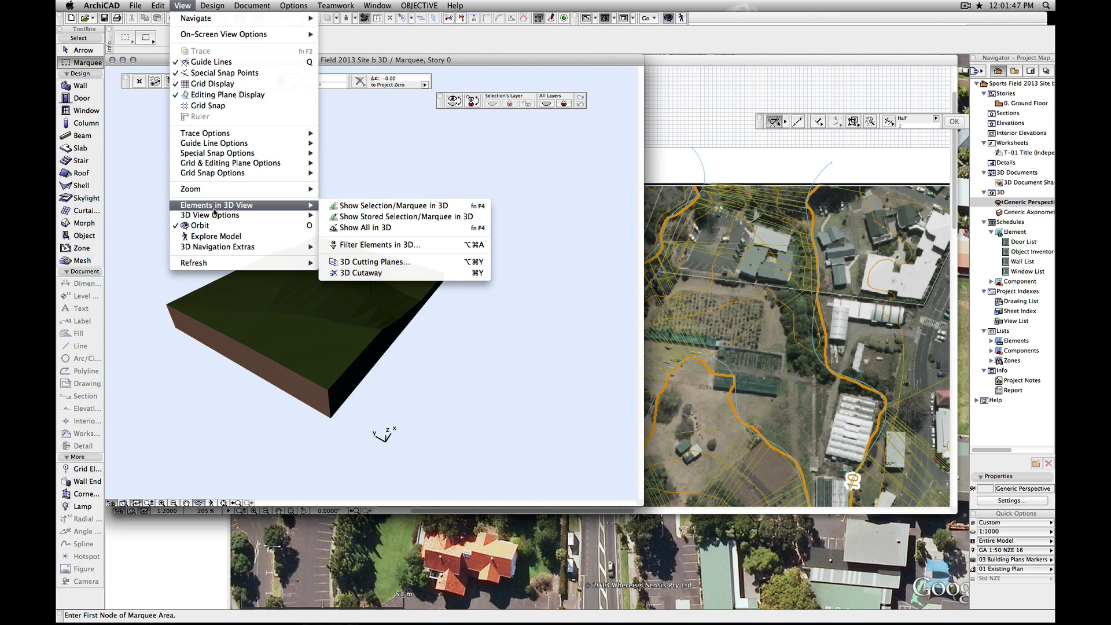
pyautogui.click(497, 211)
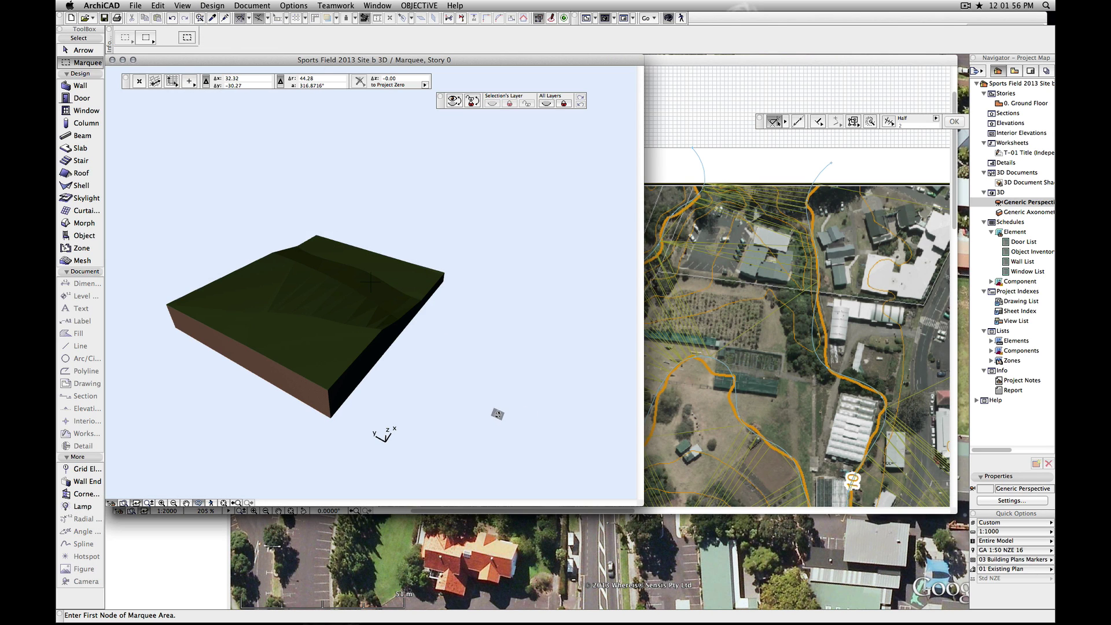
# Show the whole terrain in 3D and set a new elevation for the dip's low point
pyautogui.press('F4')
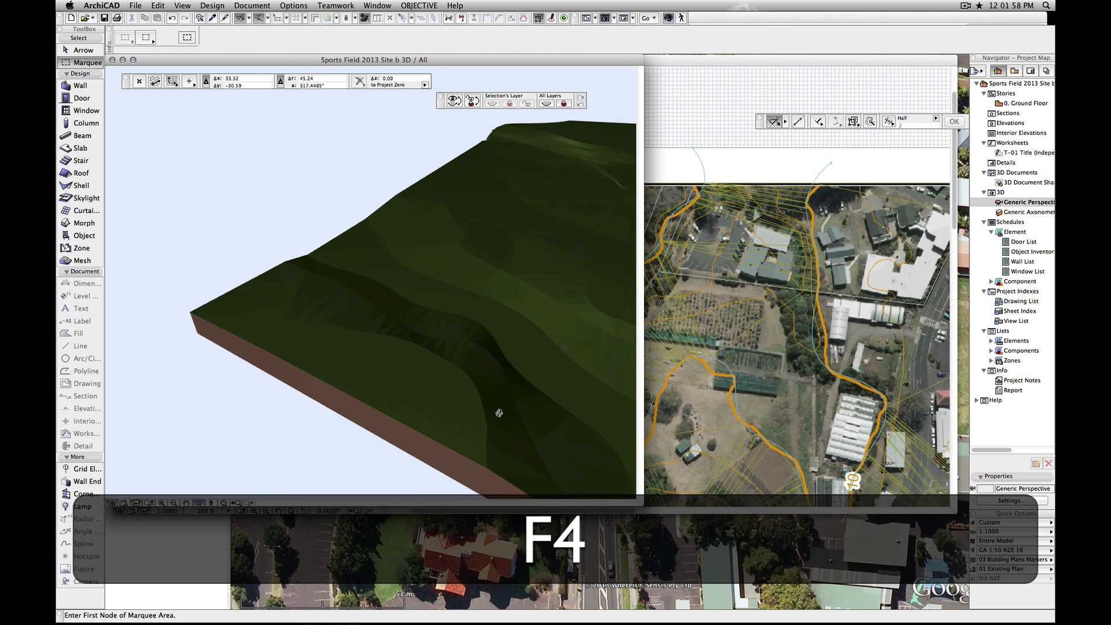
pyautogui.moveTo(496, 409); pyautogui.dragTo(424, 317)
pyautogui.press('Escape')
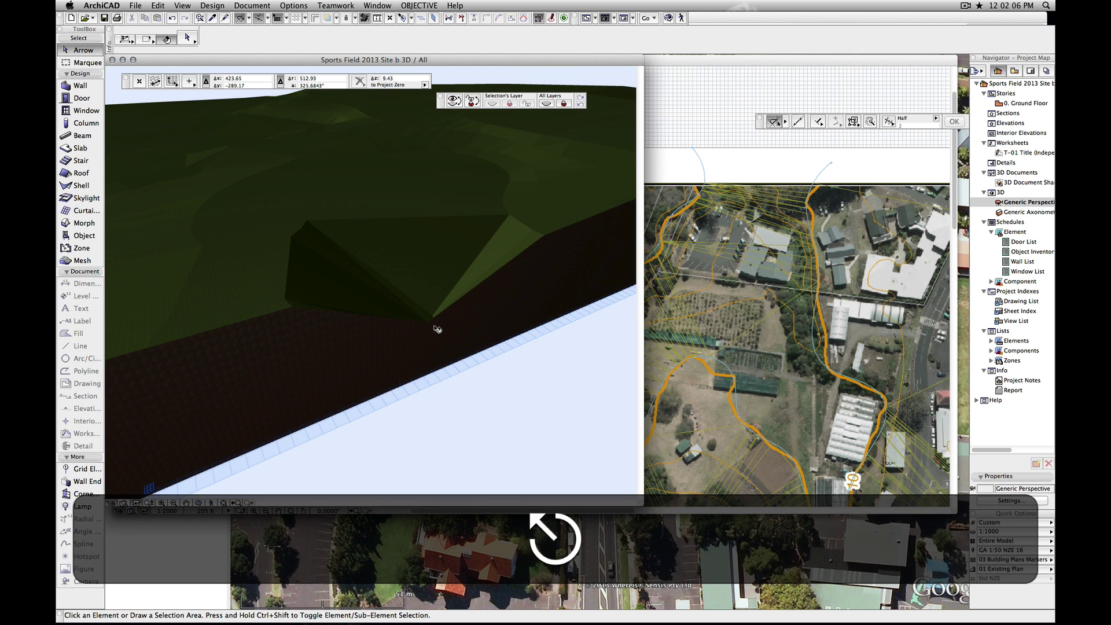
pyautogui.click(434, 325)
pyautogui.click(433, 321)
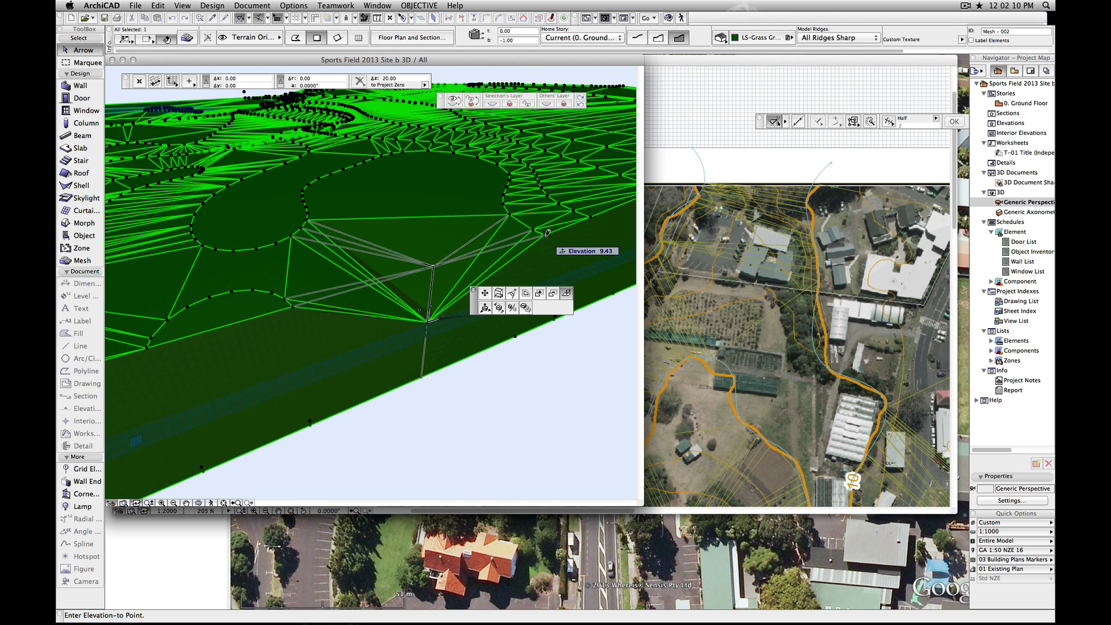
pyautogui.click(547, 234)
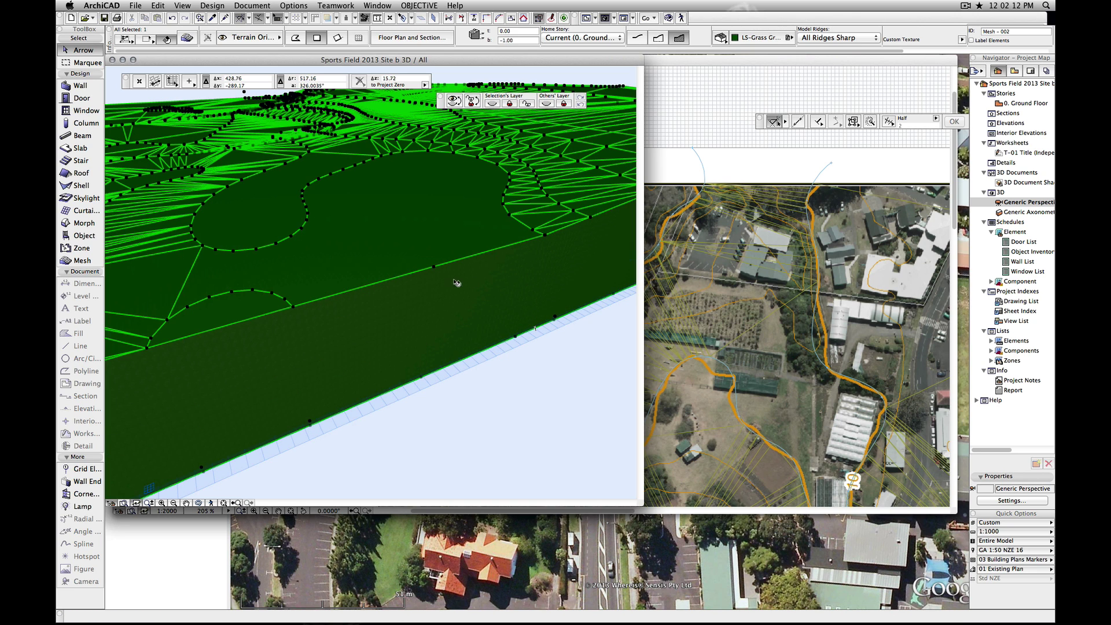
# Move the front-edge mesh node to a new position to smooth the edge
pyautogui.click(438, 270)
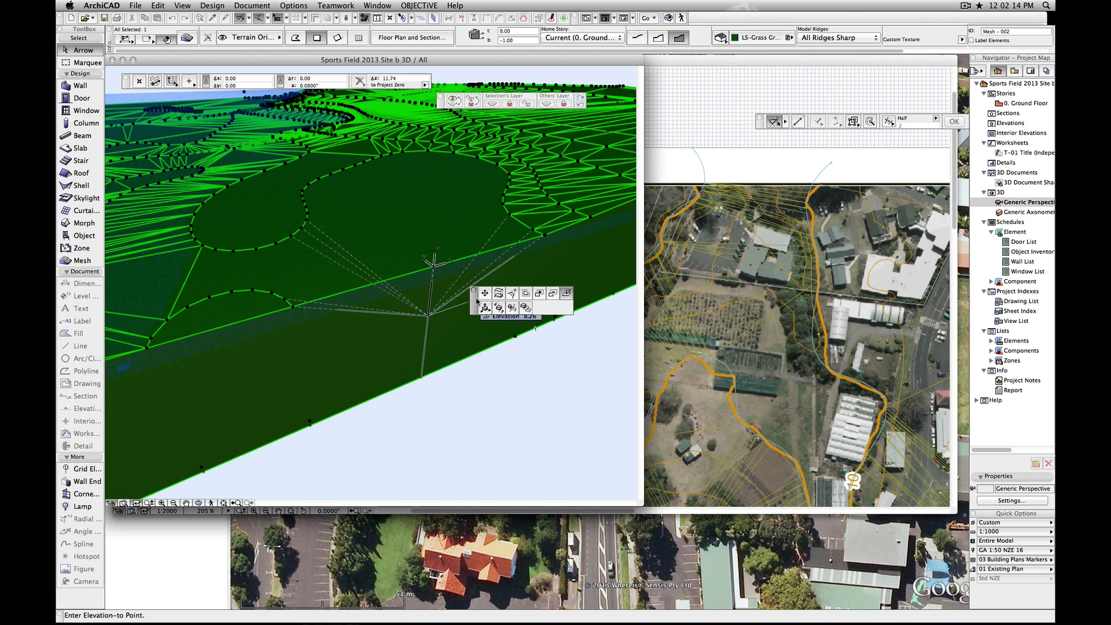
pyautogui.click(485, 294)
pyautogui.click(442, 313)
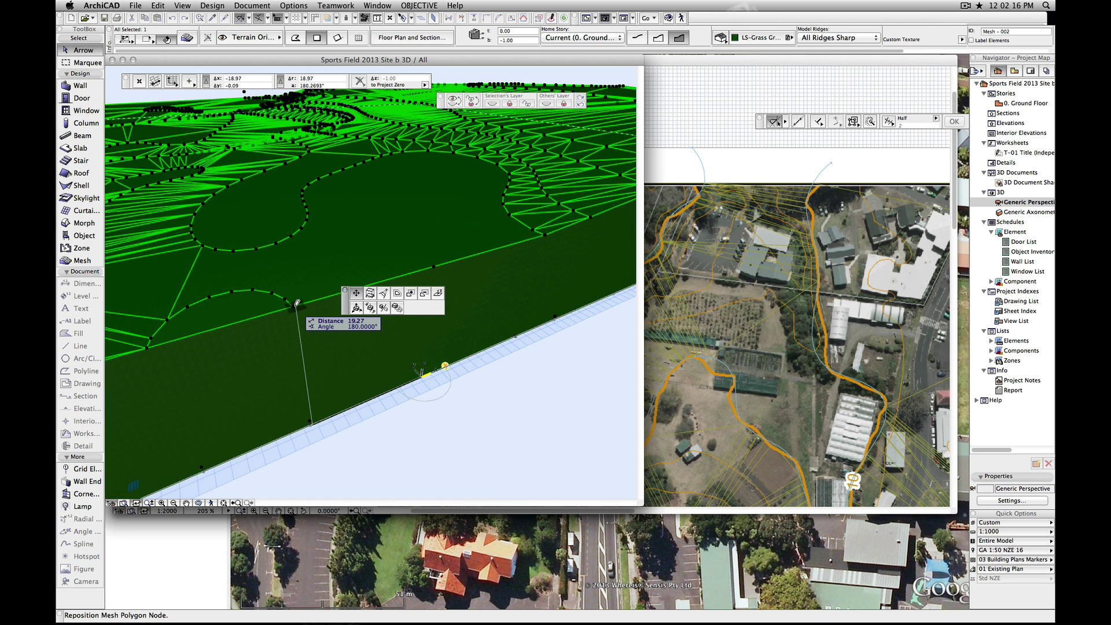
pyautogui.click(294, 309)
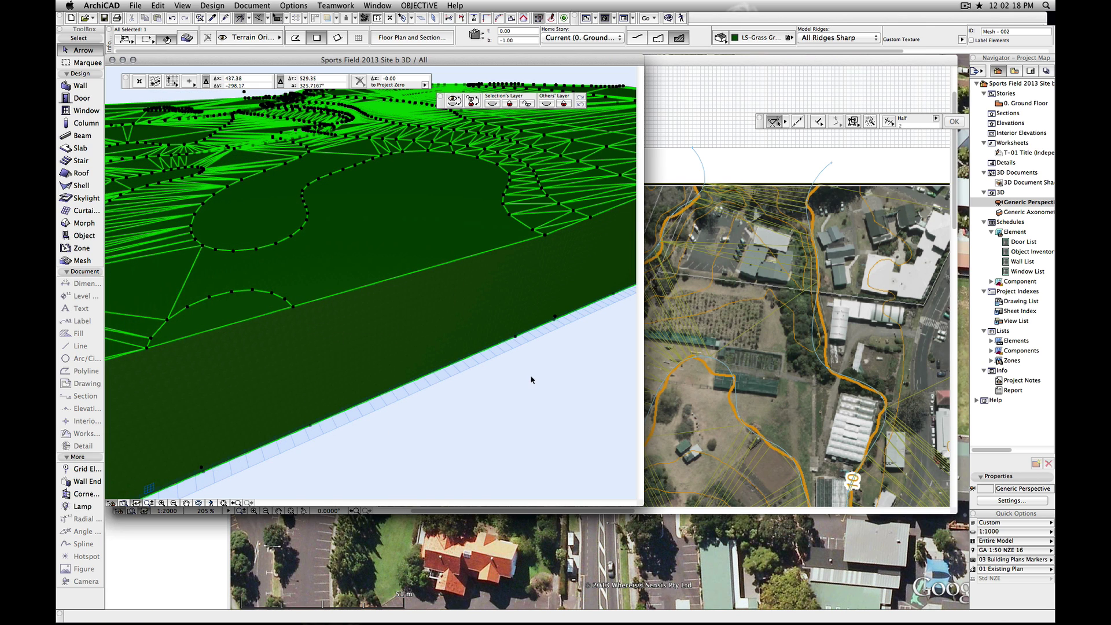